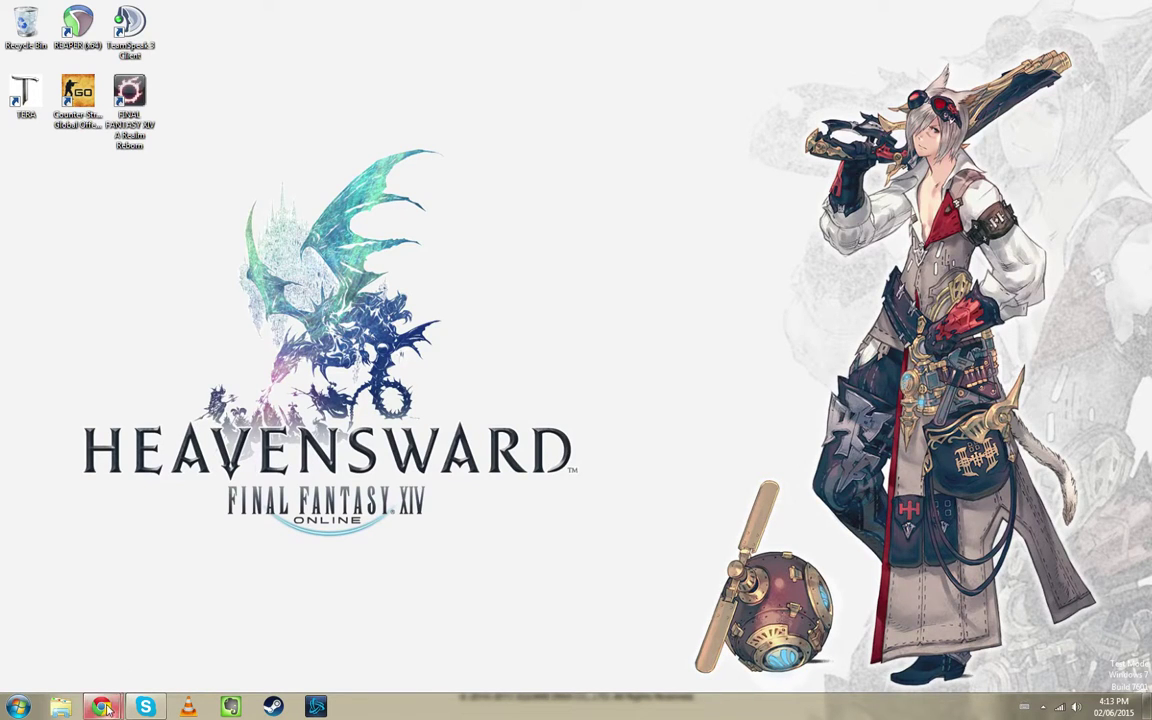
Open Google in Chrome and search for "DS4 windows".
{"action": "mouse_move", "coordinate": [101, 705]}
{"action": "left_click", "coordinate": [228, 650]}
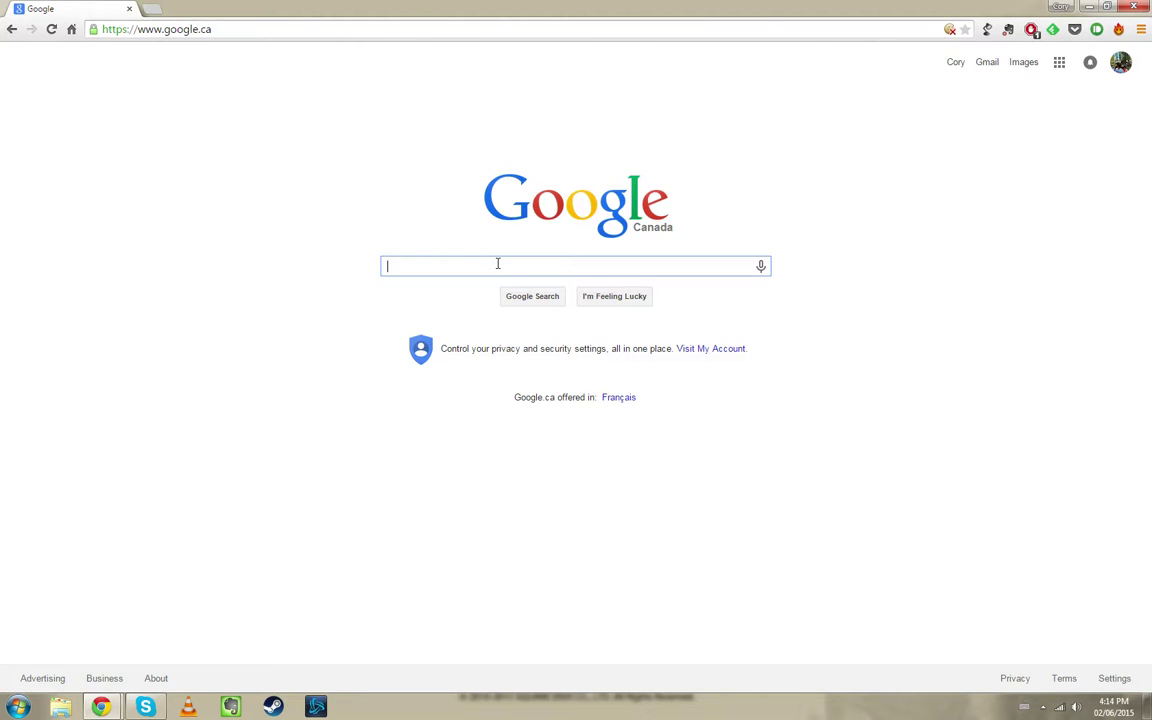
{"action": "type", "text": "DS4"}
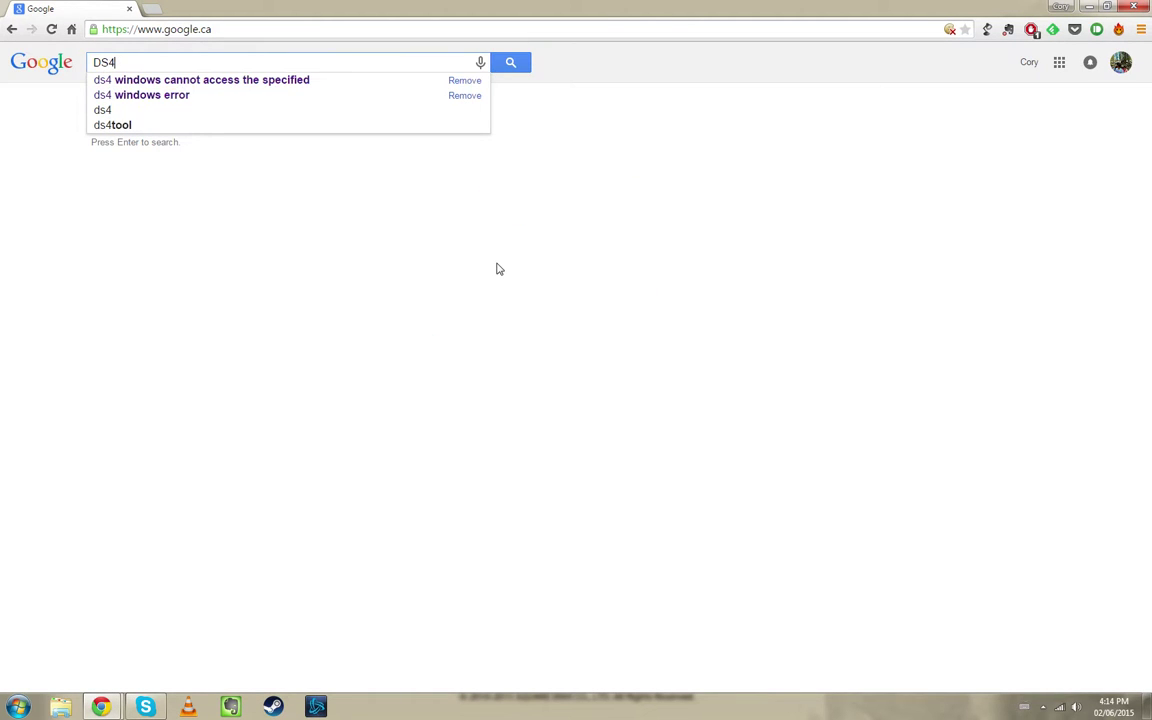
{"action": "type", "text": " windows"}
{"action": "key", "text": "Return"}
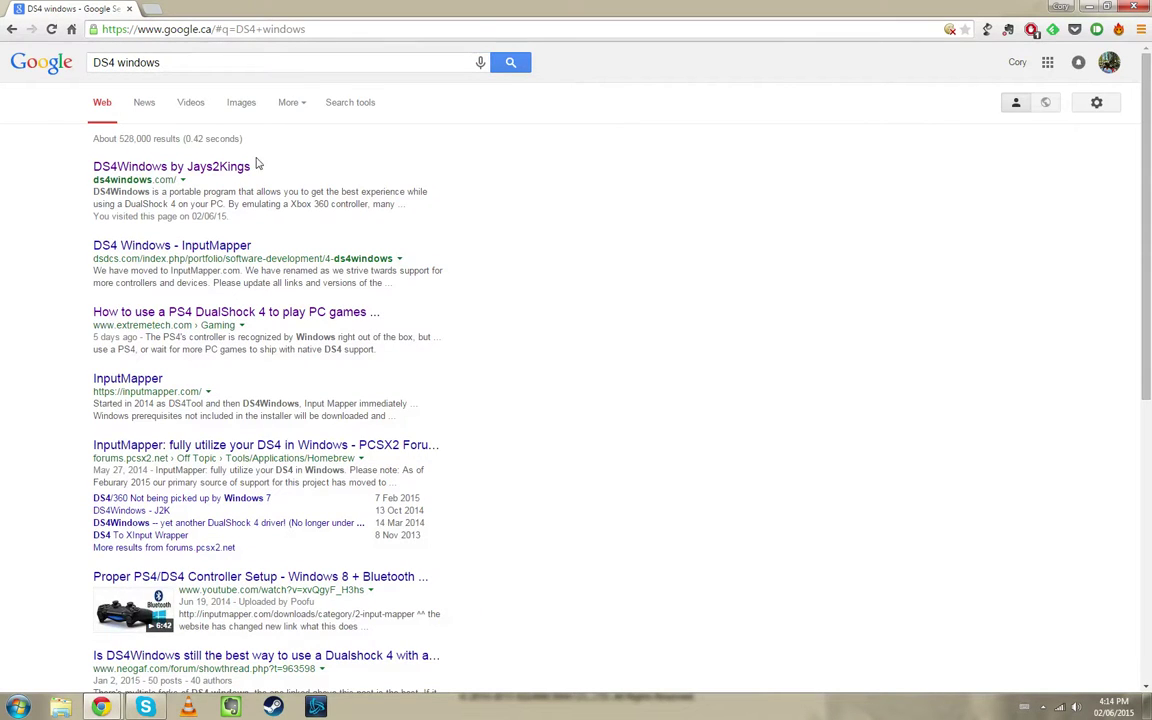
Download the DS4Windows zip archive from the DS4Windows by Jays2Kings site and close the page.
{"action": "left_click", "coordinate": [205, 166]}
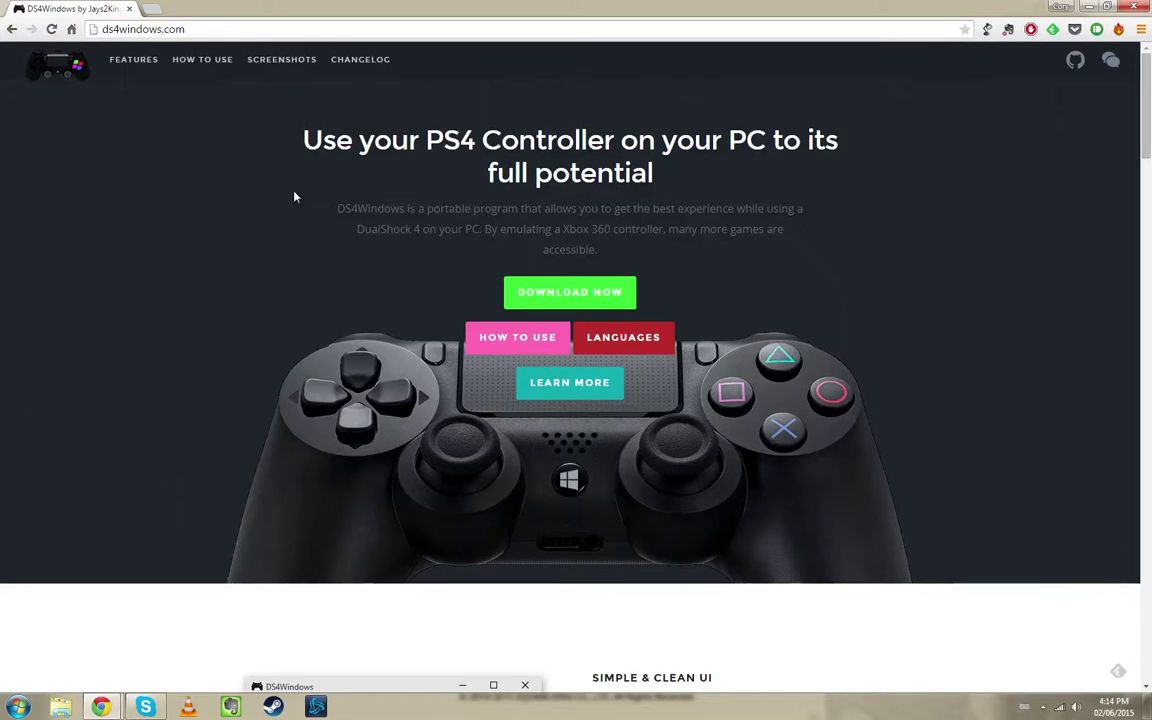
{"action": "left_click", "coordinate": [578, 295]}
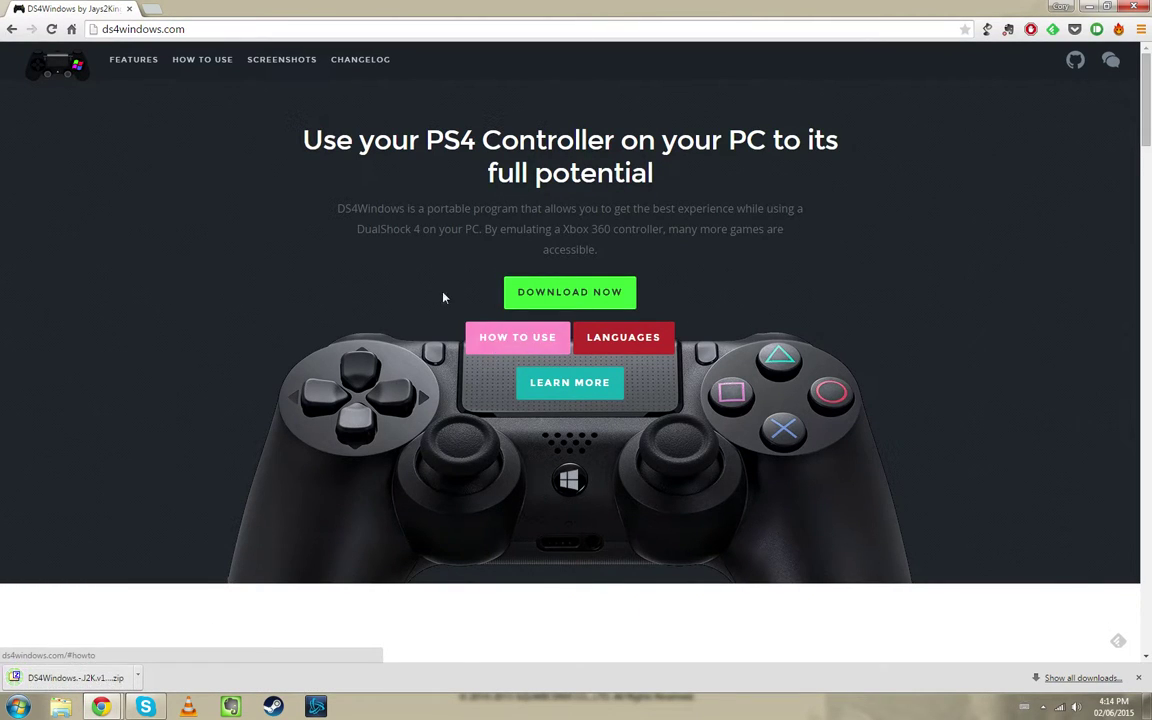
{"action": "left_click", "coordinate": [130, 9]}
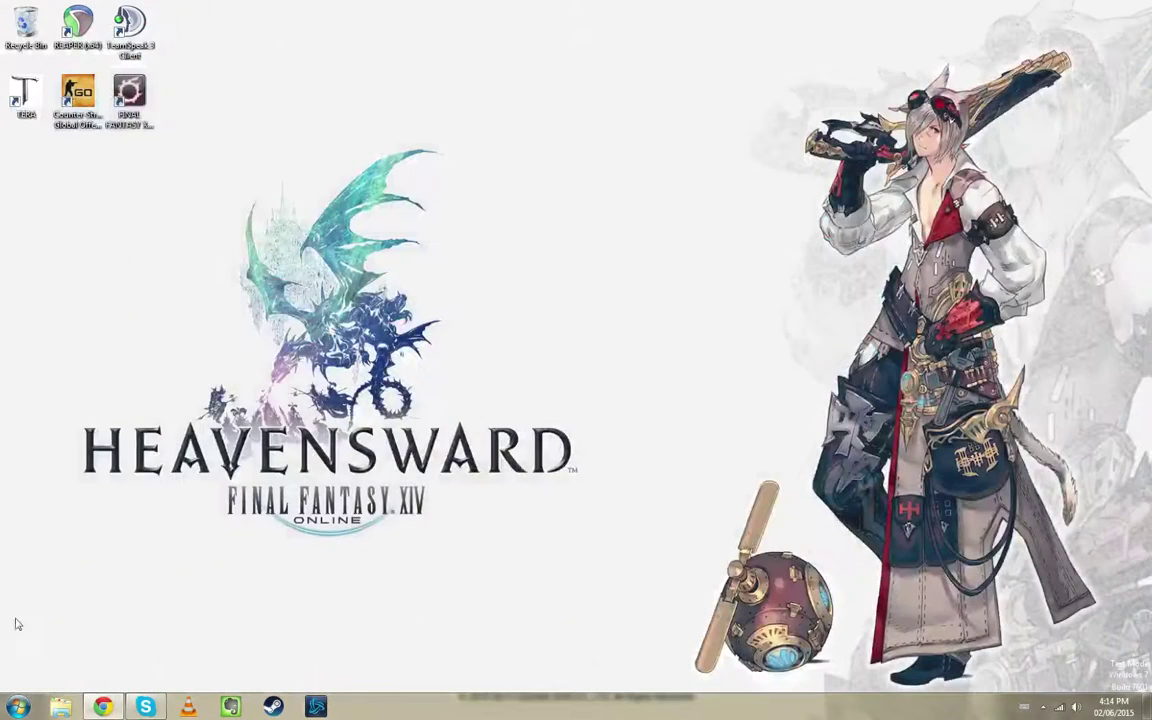
In File Explorer's Downloads folder, delete the duplicate archive DS4Windows.-.J2K.v1.4.261 (1).
{"action": "left_click", "coordinate": [61, 707]}
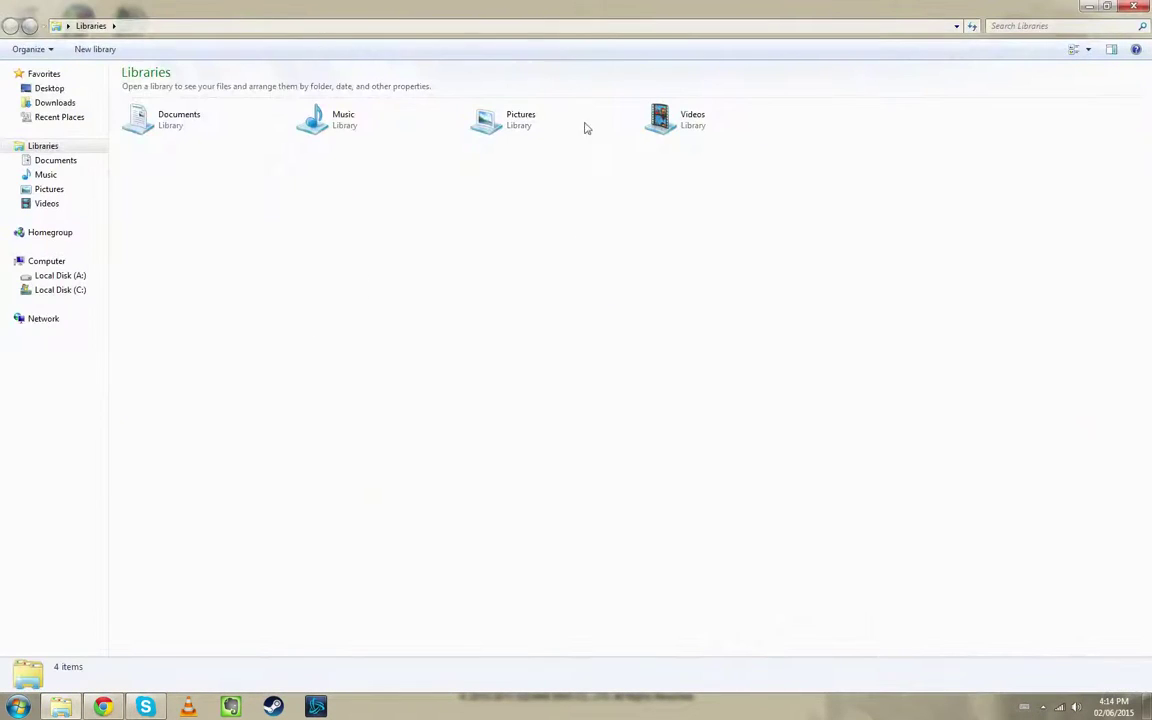
{"action": "left_click", "coordinate": [48, 103]}
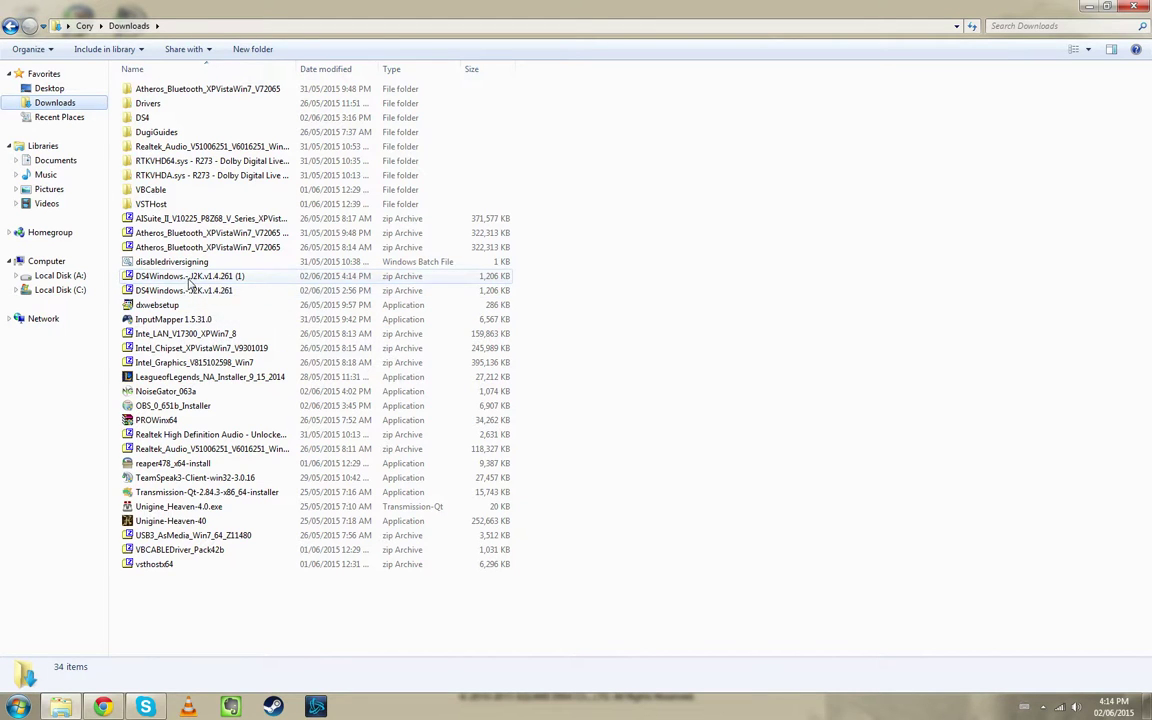
{"action": "right_click", "coordinate": [190, 280]}
{"action": "left_click", "coordinate": [222, 498]}
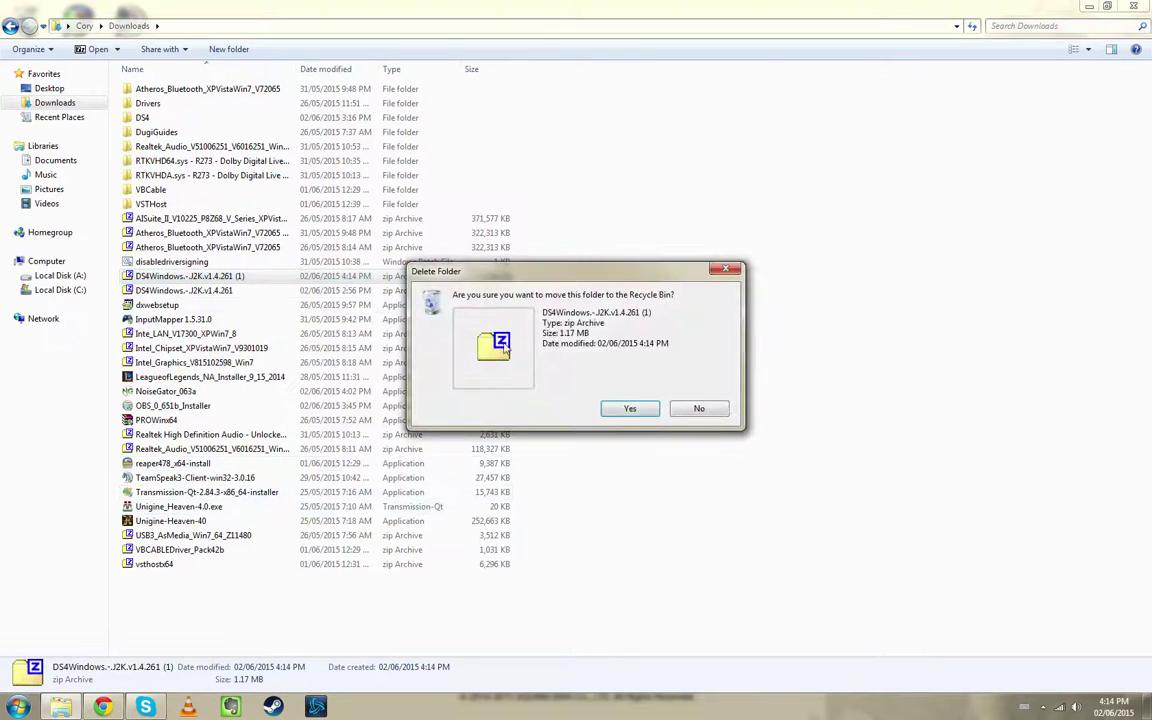
{"action": "left_click", "coordinate": [628, 408]}
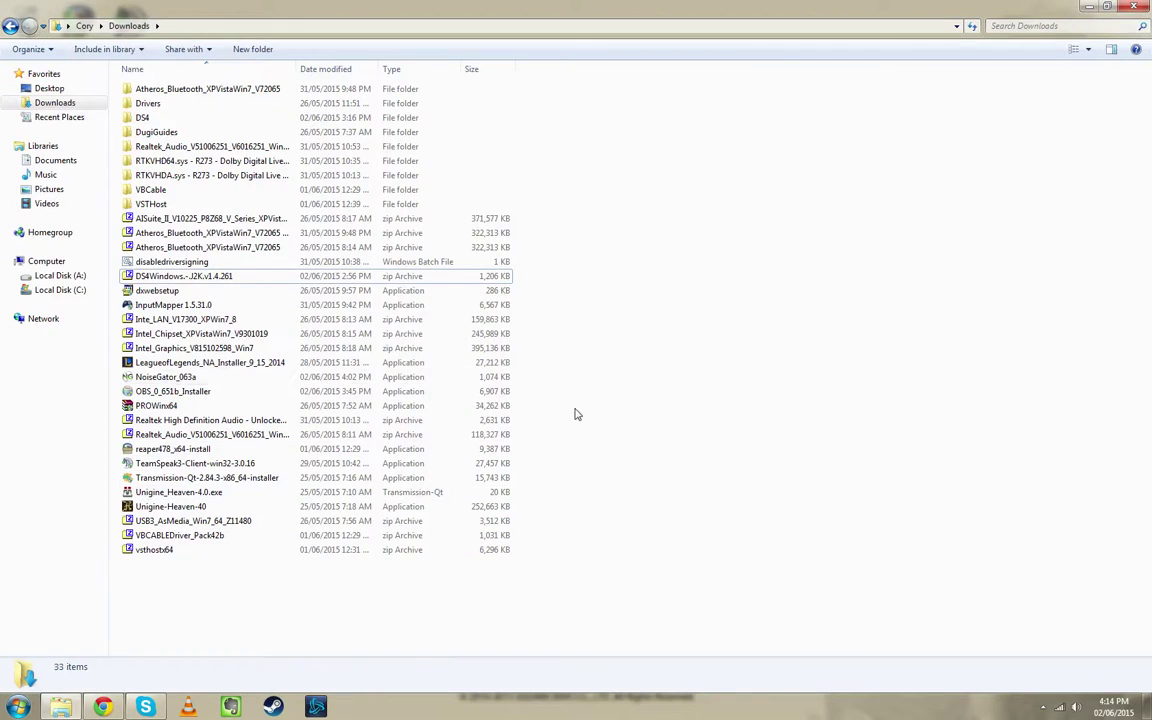
Examine the contents of the DS4Windows.-.J2K.v1.4.261 archive and close it again.
{"action": "left_click", "coordinate": [145, 118]}
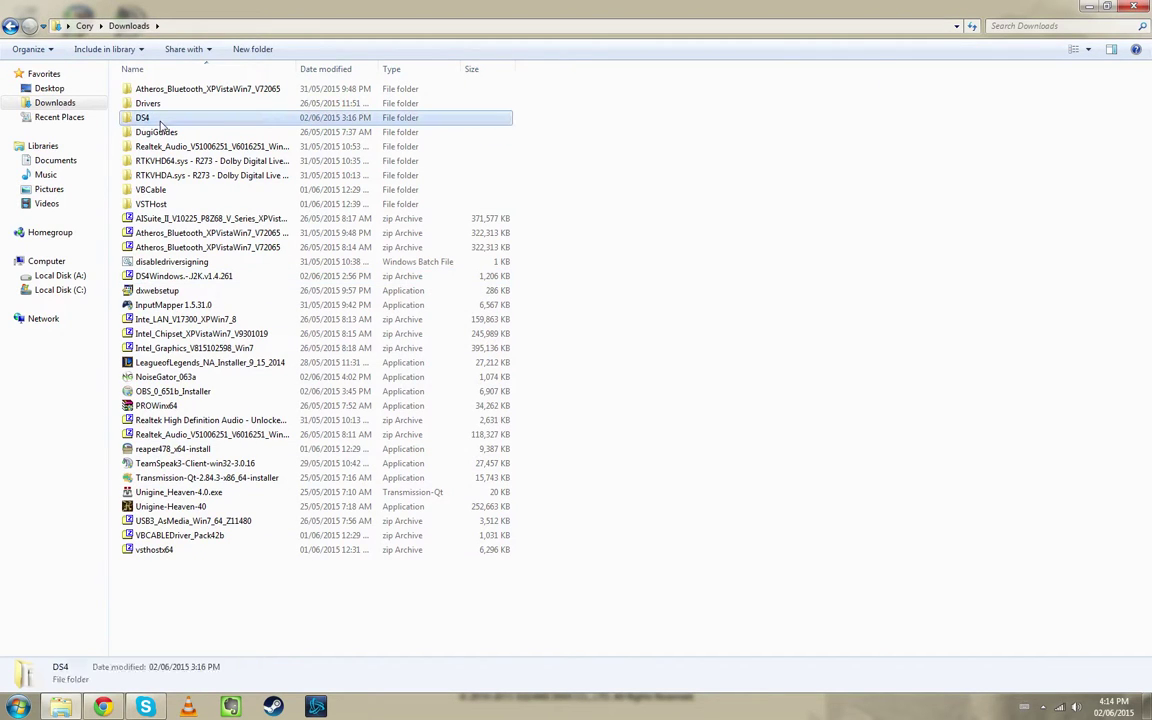
{"action": "double_click", "coordinate": [170, 276]}
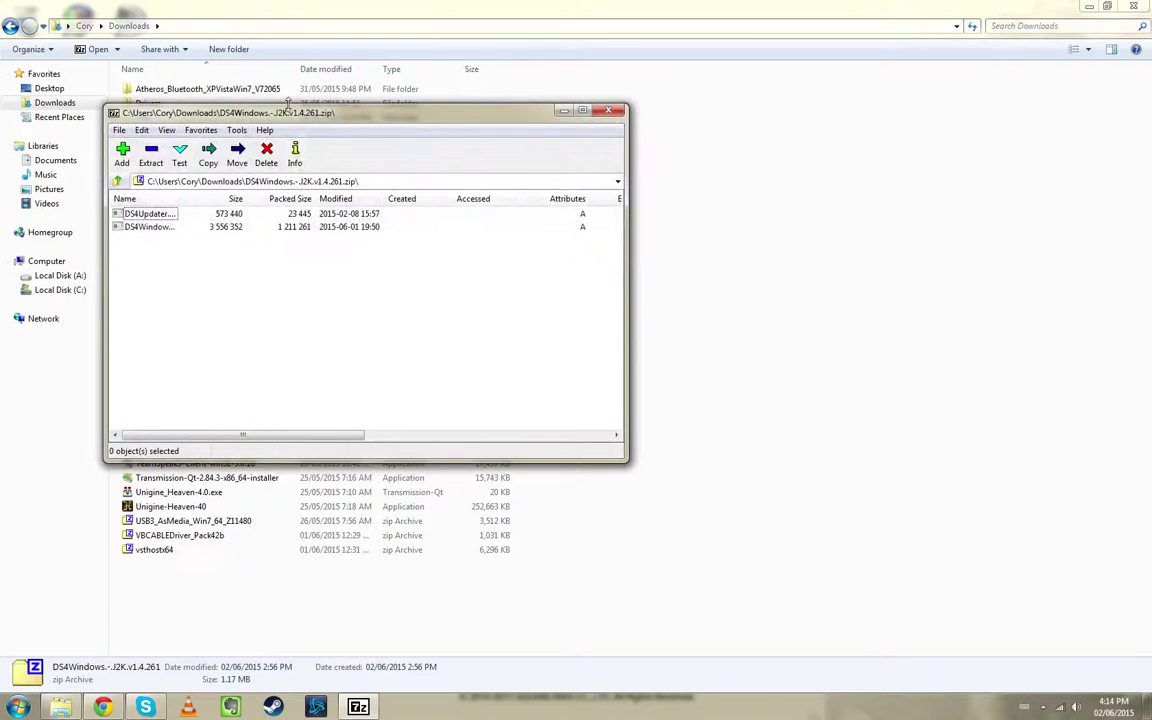
{"action": "left_click_drag", "start_coordinate": [268, 112], "coordinate": [635, 166]}
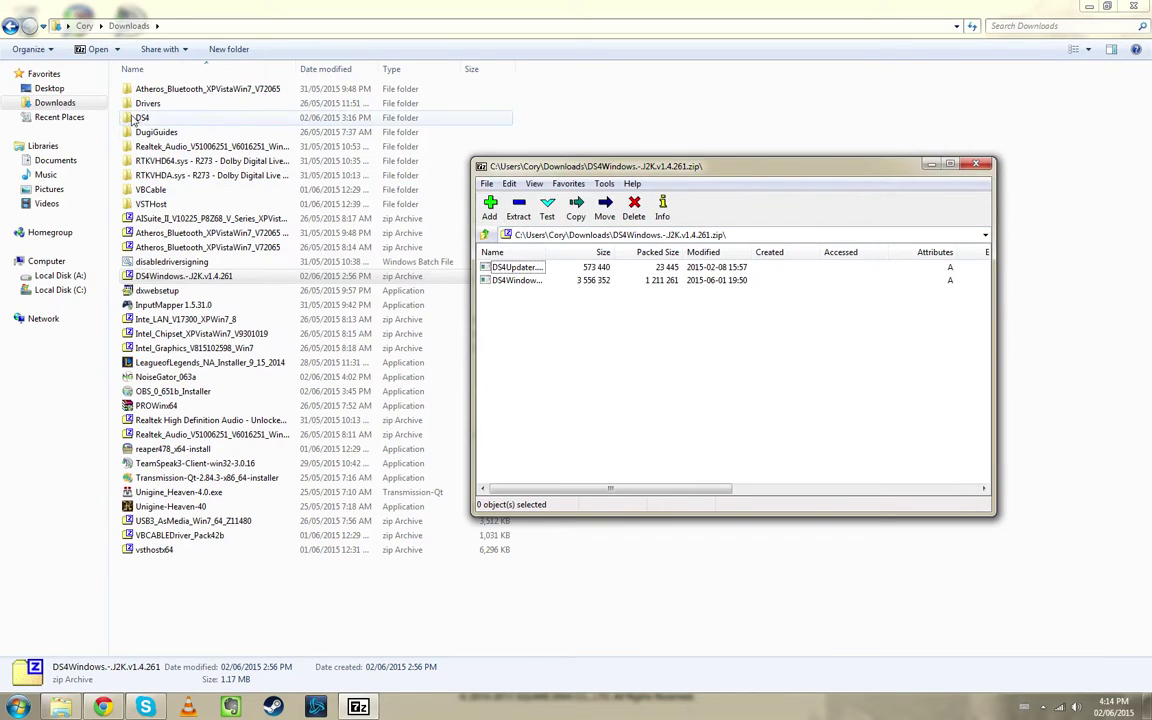
{"action": "left_click", "coordinate": [979, 166]}
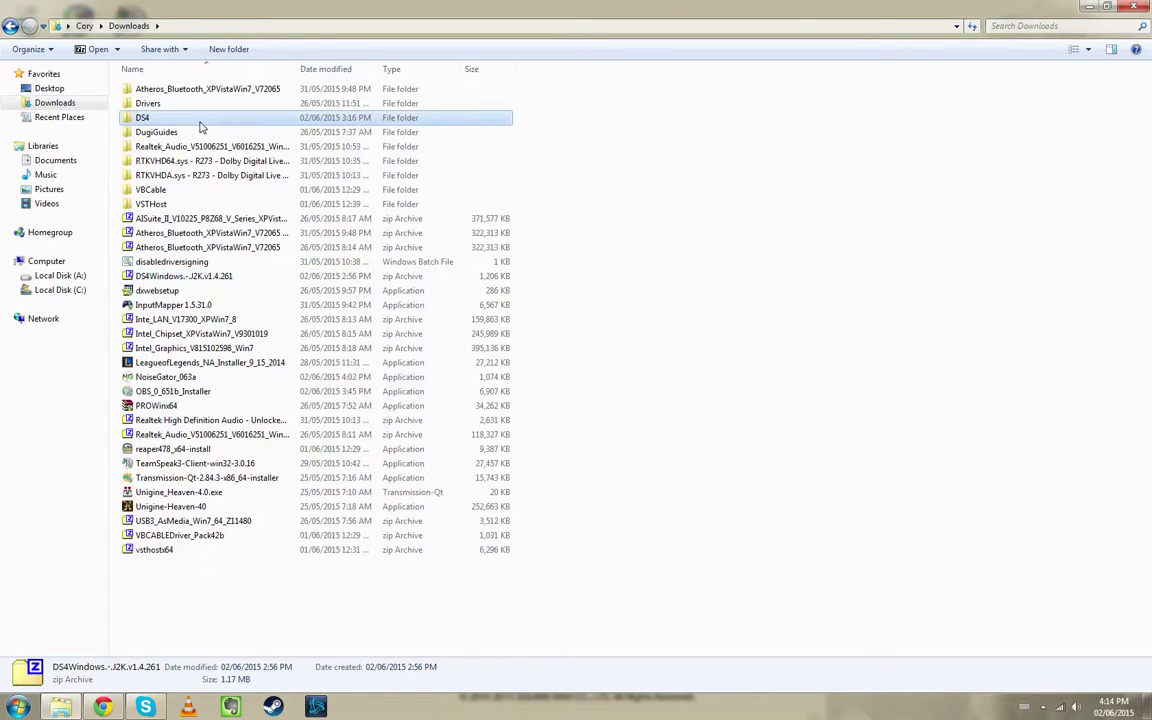
Try to move the DS4 folder from Downloads to the Documents library, and return to Downloads.
{"action": "left_click", "coordinate": [152, 119]}
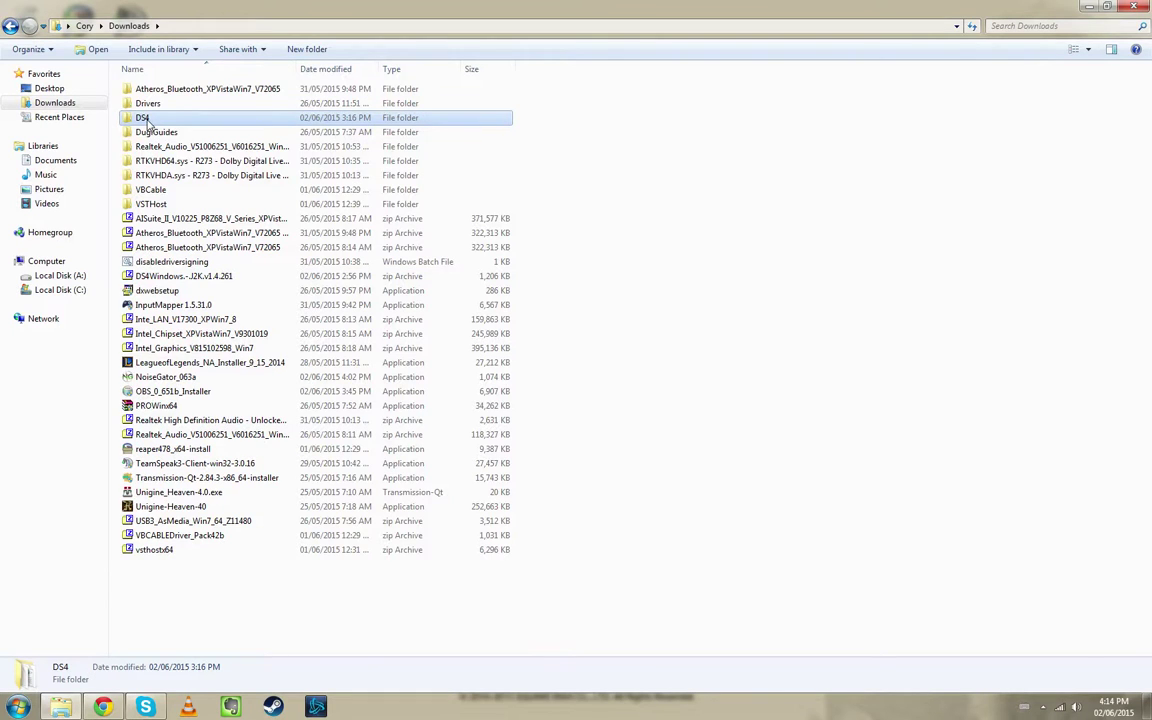
{"action": "left_click_drag", "start_coordinate": [148, 122], "coordinate": [72, 166]}
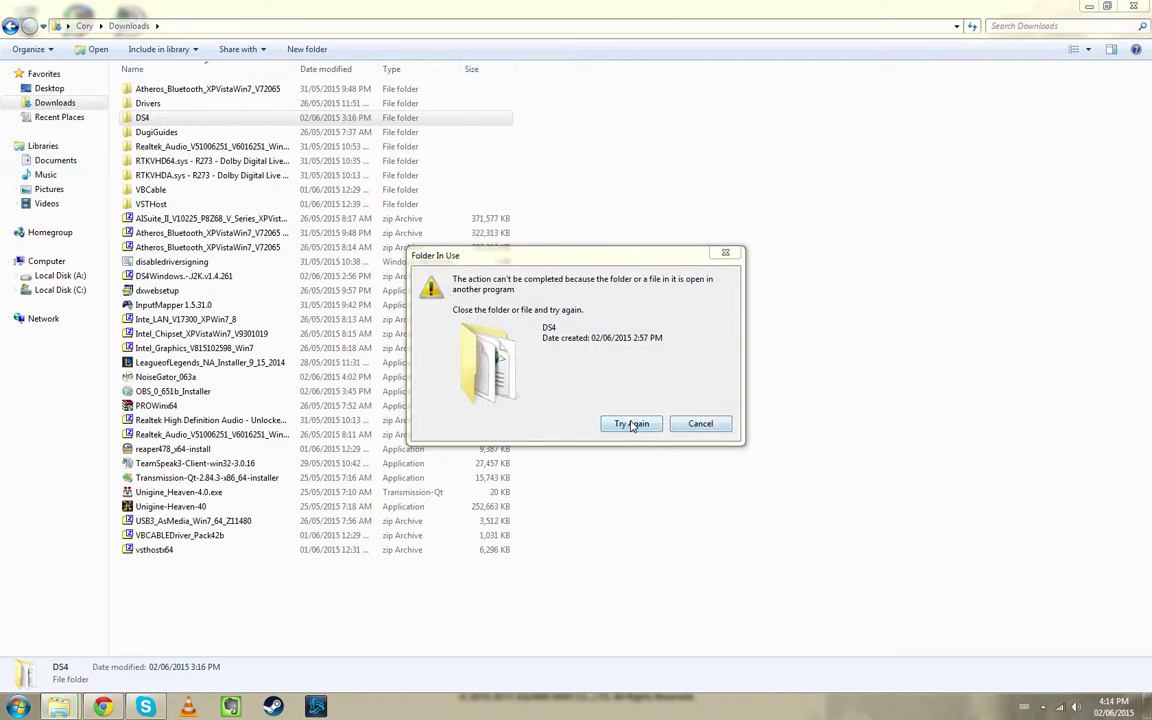
{"action": "left_click", "coordinate": [700, 424]}
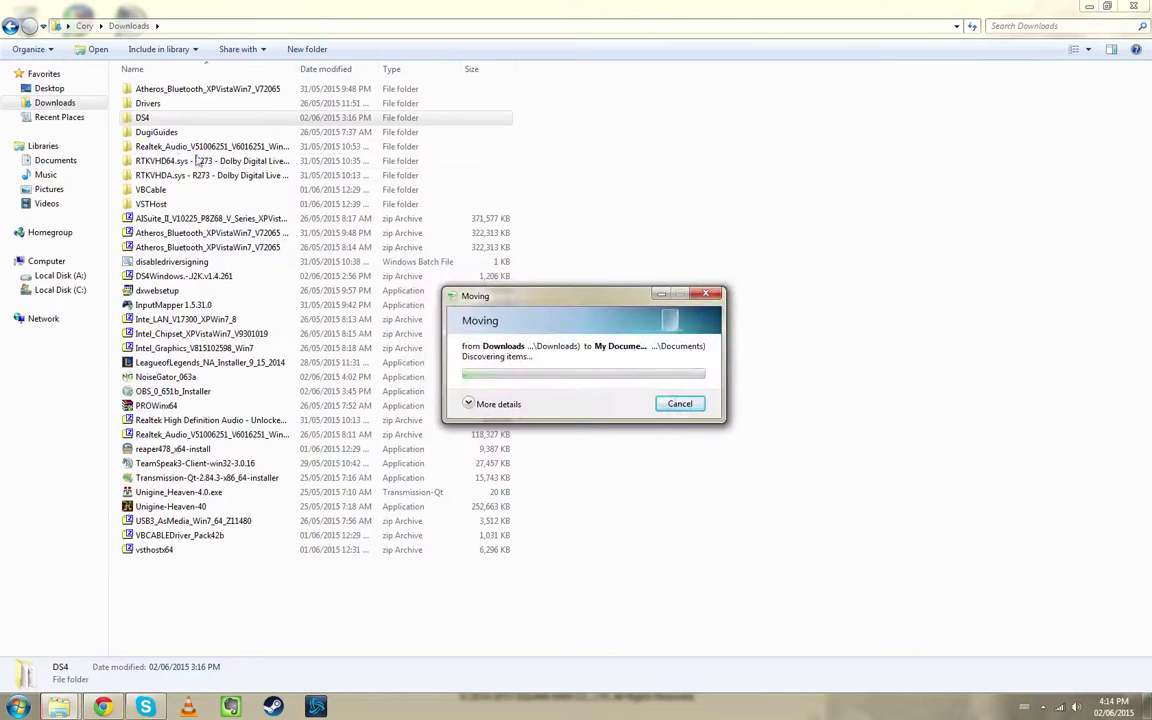
{"action": "left_click", "coordinate": [65, 161]}
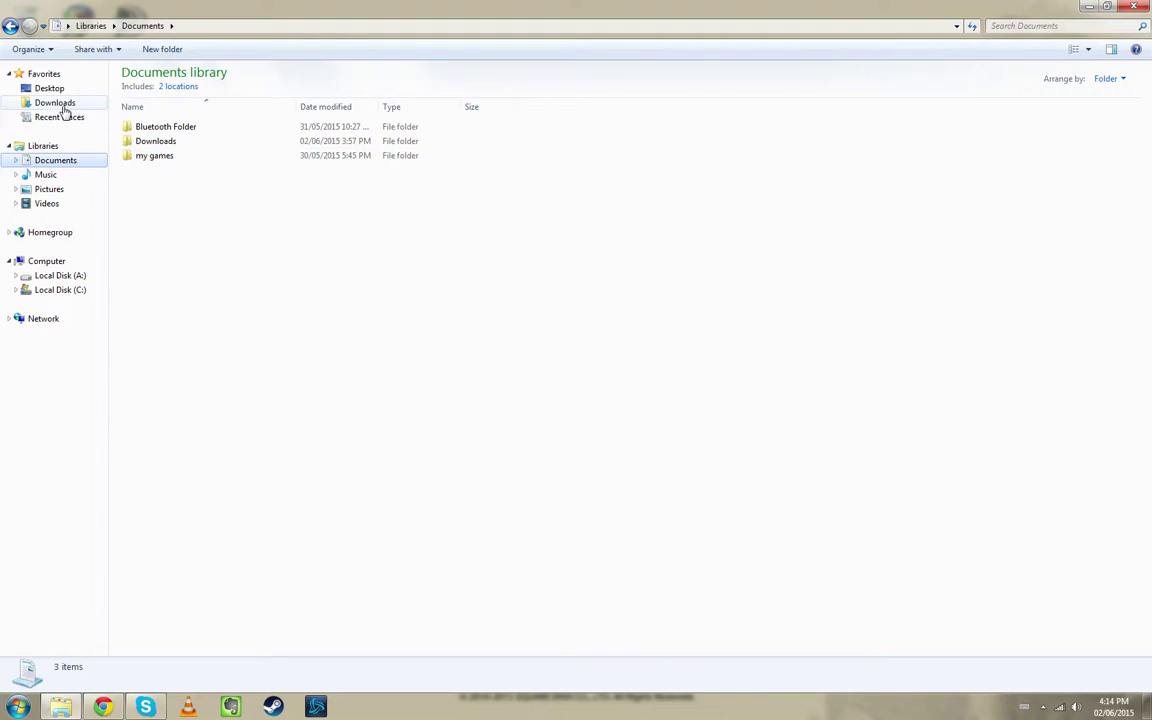
{"action": "left_click", "coordinate": [55, 103]}
Launch the DS4Windows application from the DS4 folder in Downloads and move its window clear of the screen's edge.
{"action": "right_click", "coordinate": [170, 118]}
{"action": "left_click", "coordinate": [150, 118]}
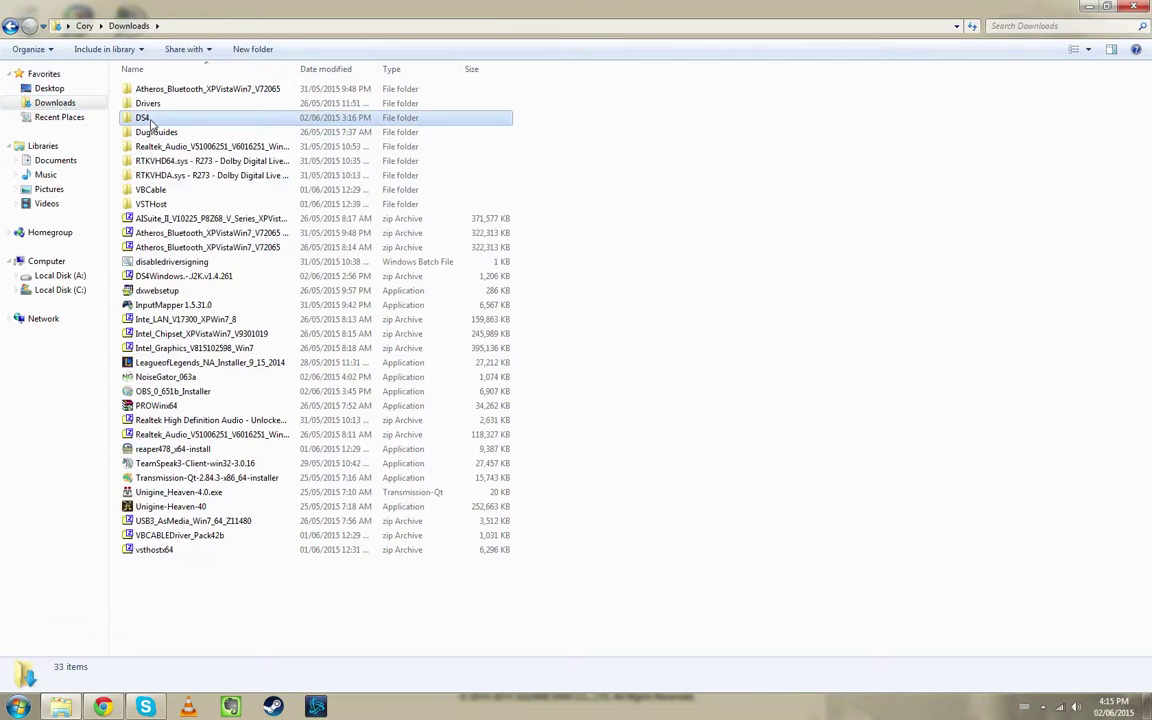
{"action": "double_click", "coordinate": [148, 118]}
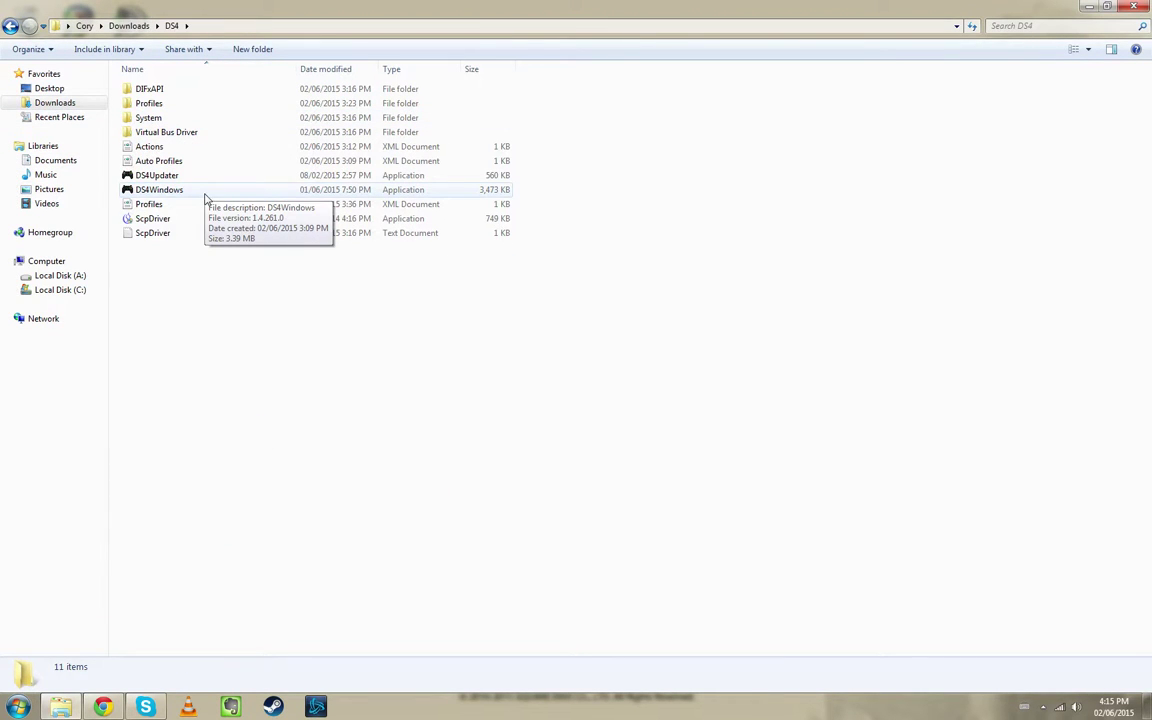
{"action": "double_click", "coordinate": [160, 190]}
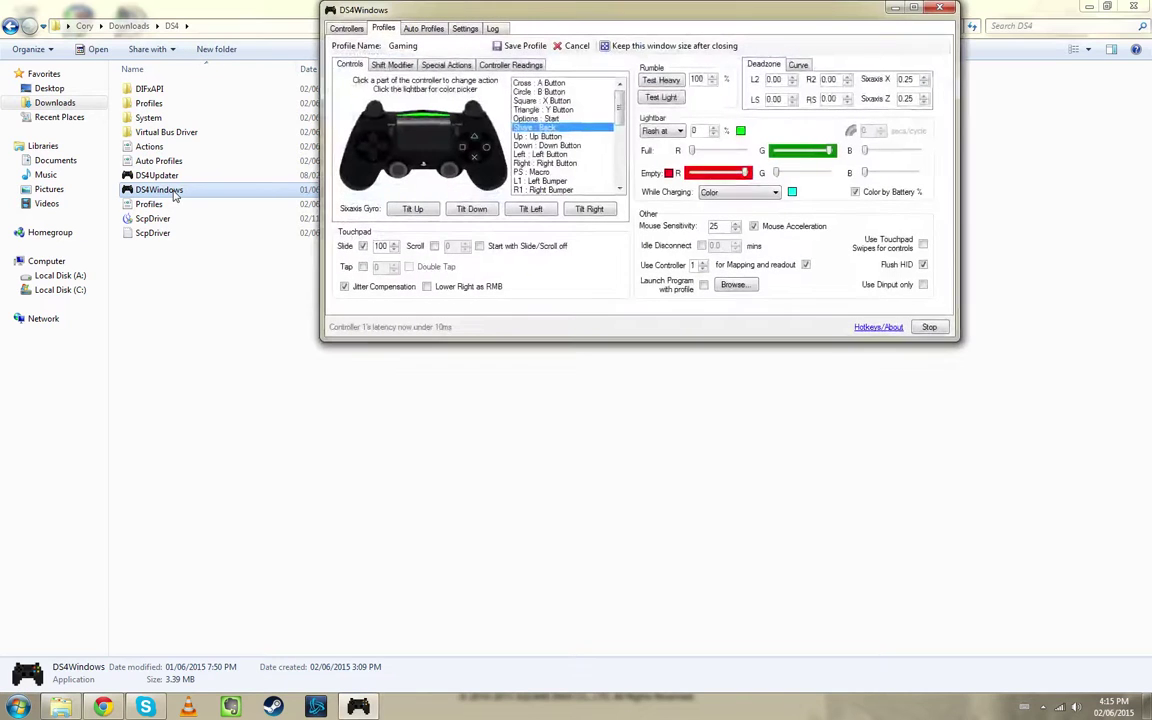
{"action": "left_click_drag", "start_coordinate": [632, 20], "coordinate": [565, 196]}
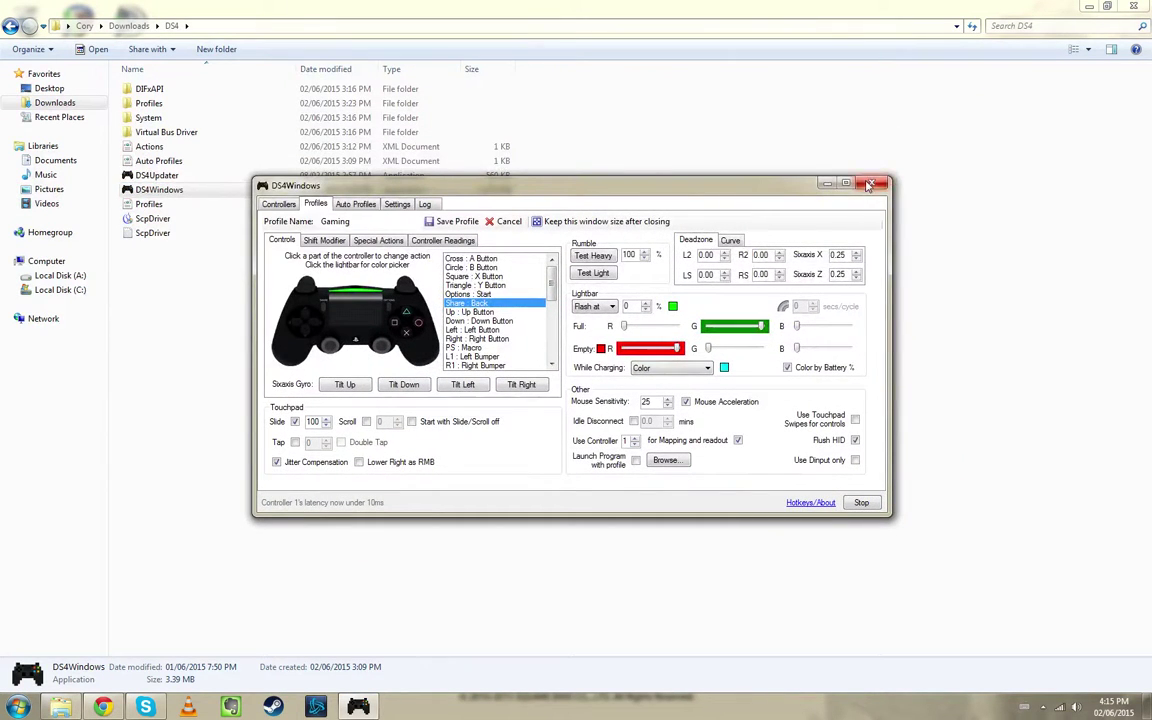
Stop the DS4Windows controller service, move its window aside and close the DS4 folder window.
{"action": "left_click", "coordinate": [862, 503]}
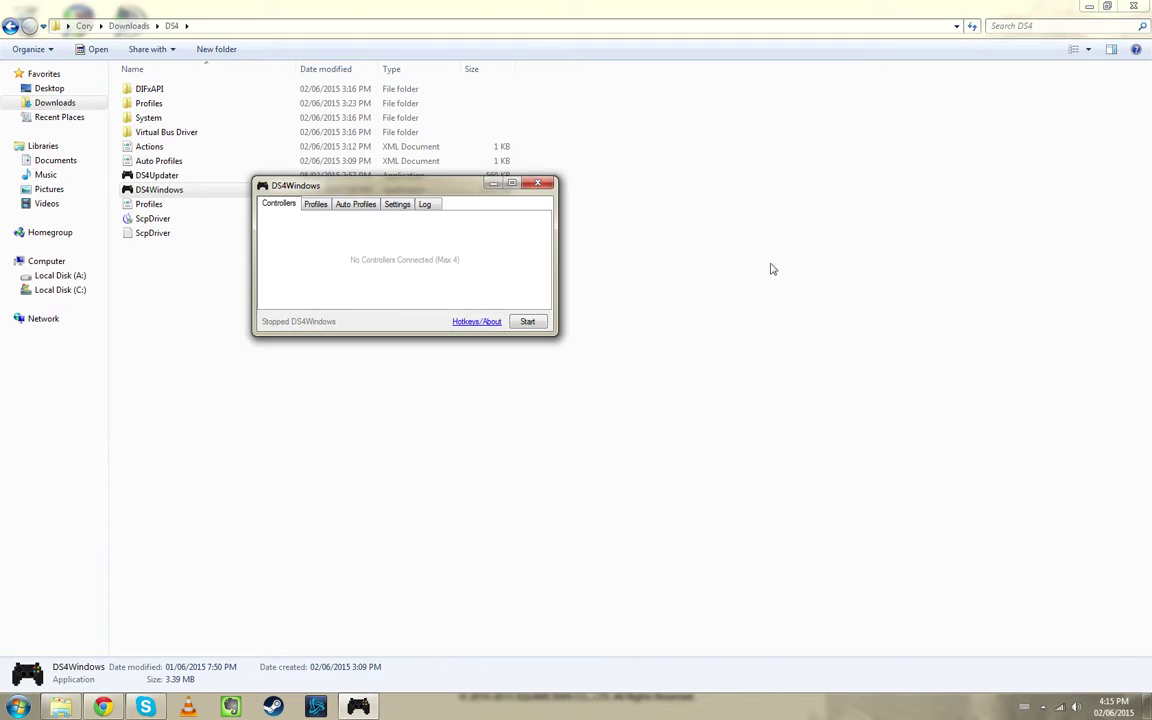
{"action": "left_click_drag", "start_coordinate": [449, 186], "coordinate": [656, 176]}
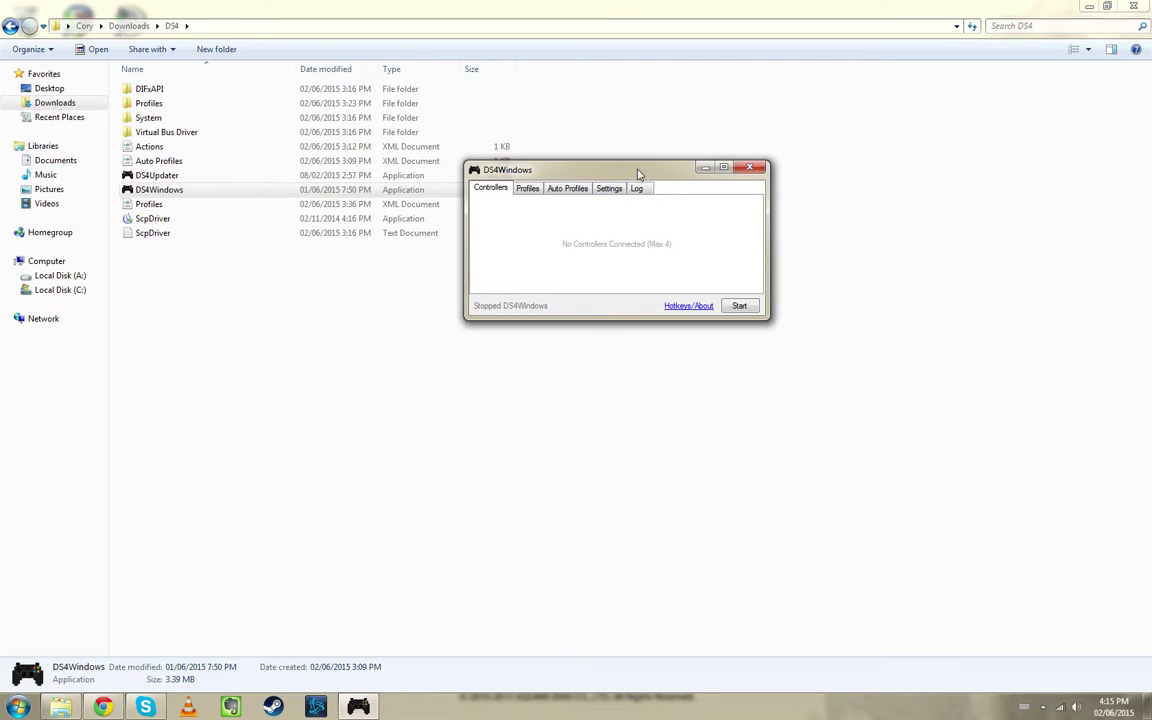
{"action": "left_click_drag", "start_coordinate": [634, 176], "coordinate": [809, 121]}
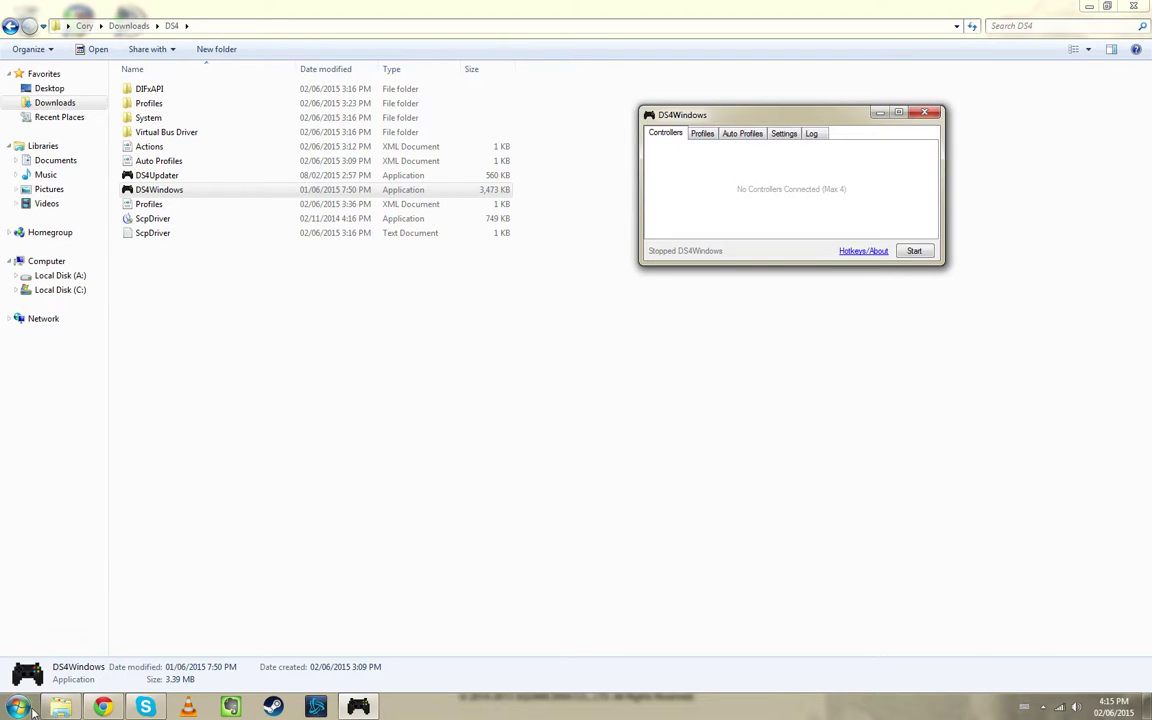
{"action": "left_click", "coordinate": [283, 545]}
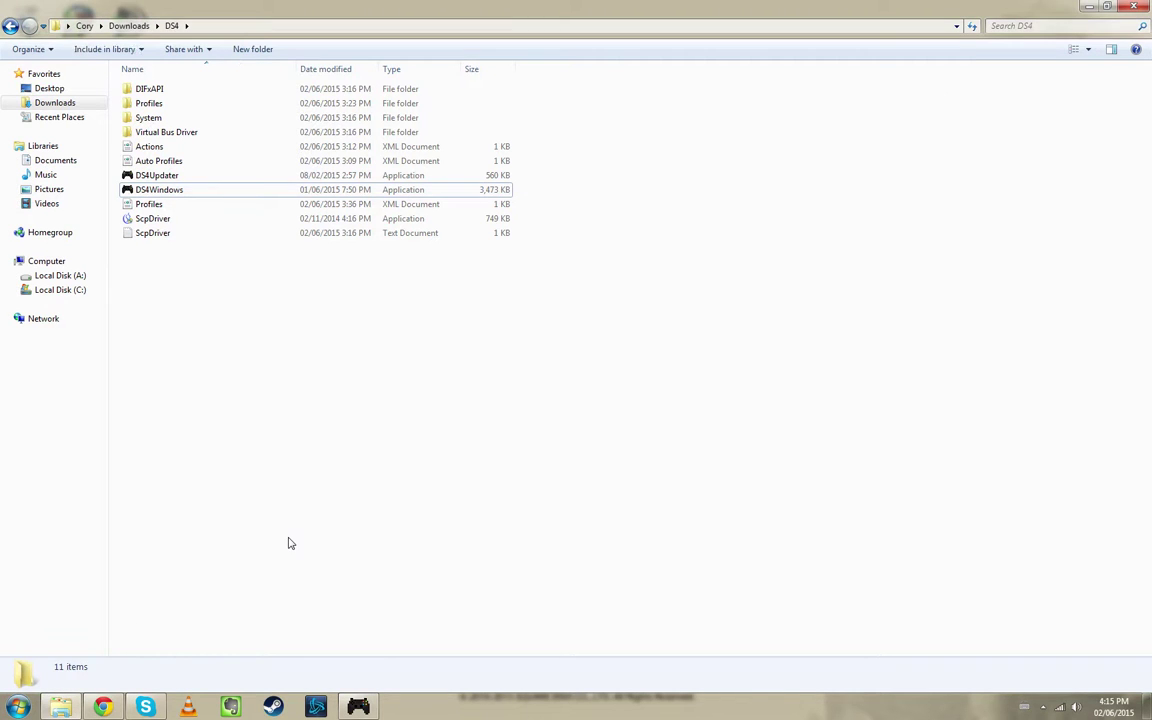
{"action": "key", "text": "alt+F4"}
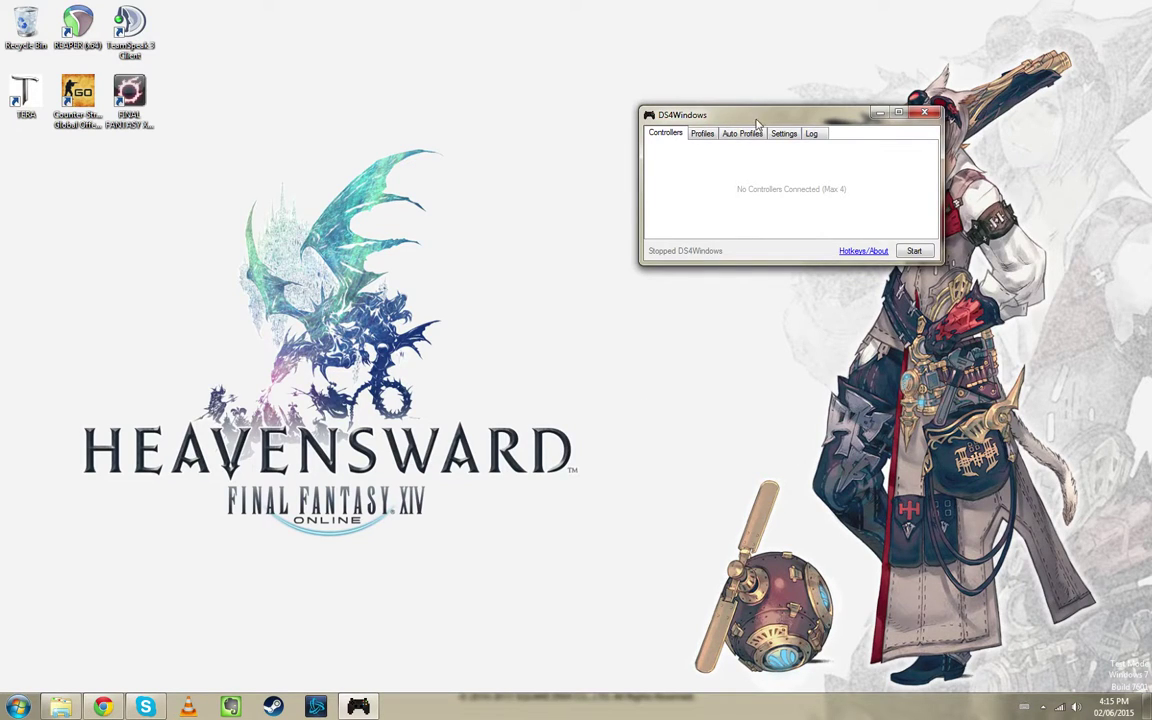
Maximize DS4Windows and open the Gaming profile for editing in a full-size window.
{"action": "left_click_drag", "start_coordinate": [683, 114], "coordinate": [480, 1]}
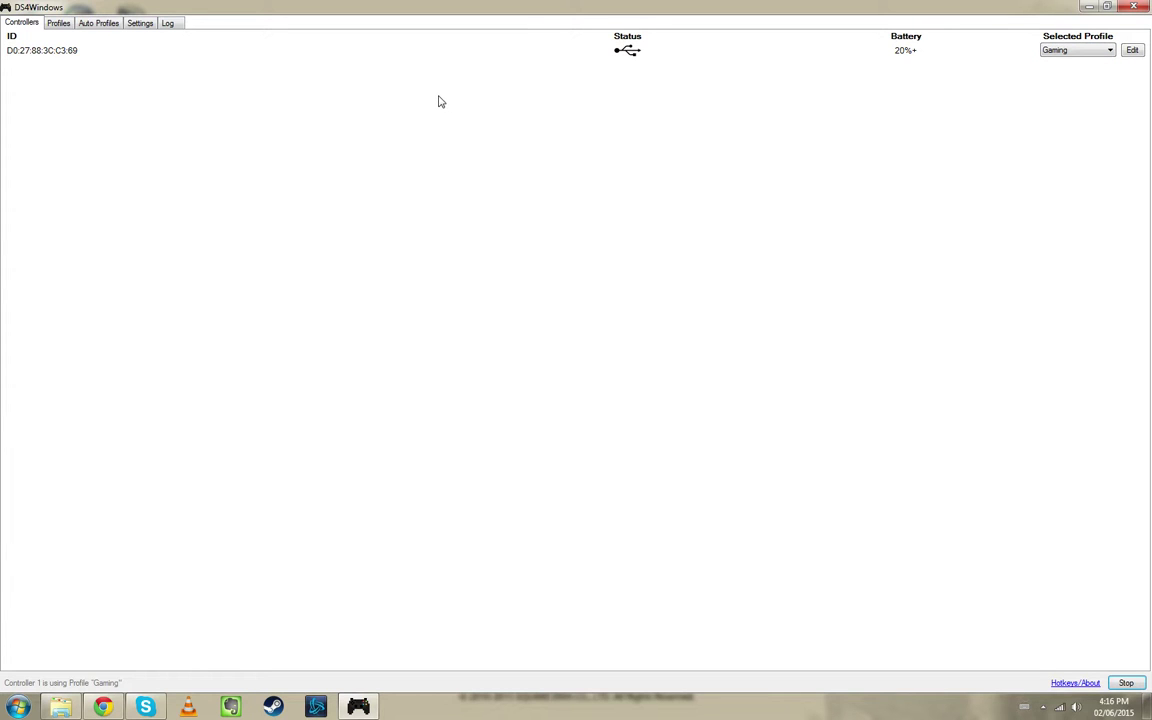
{"action": "left_click", "coordinate": [59, 23]}
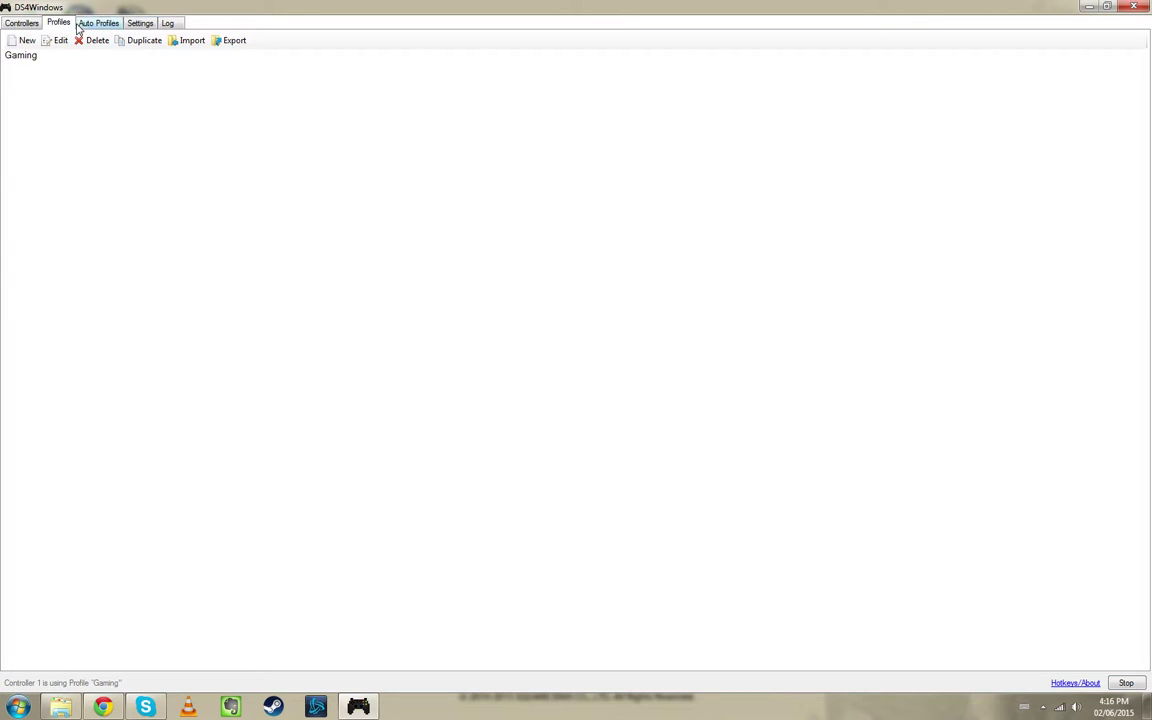
{"action": "left_click", "coordinate": [29, 56]}
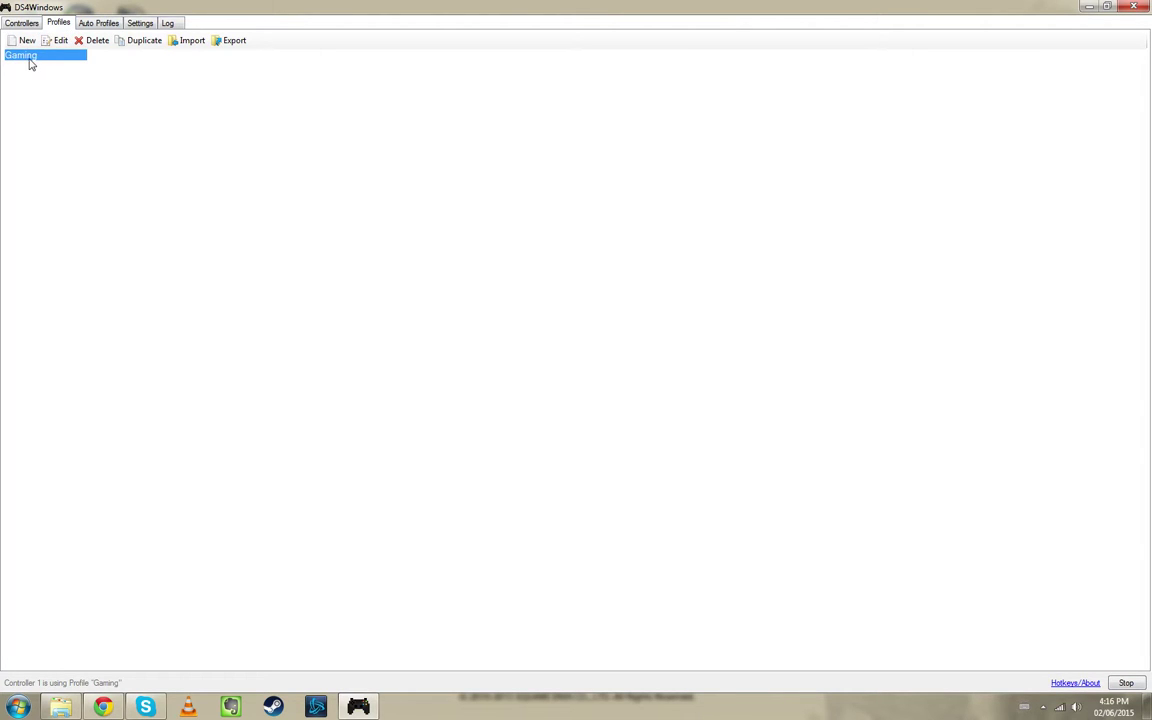
{"action": "left_click", "coordinate": [52, 40]}
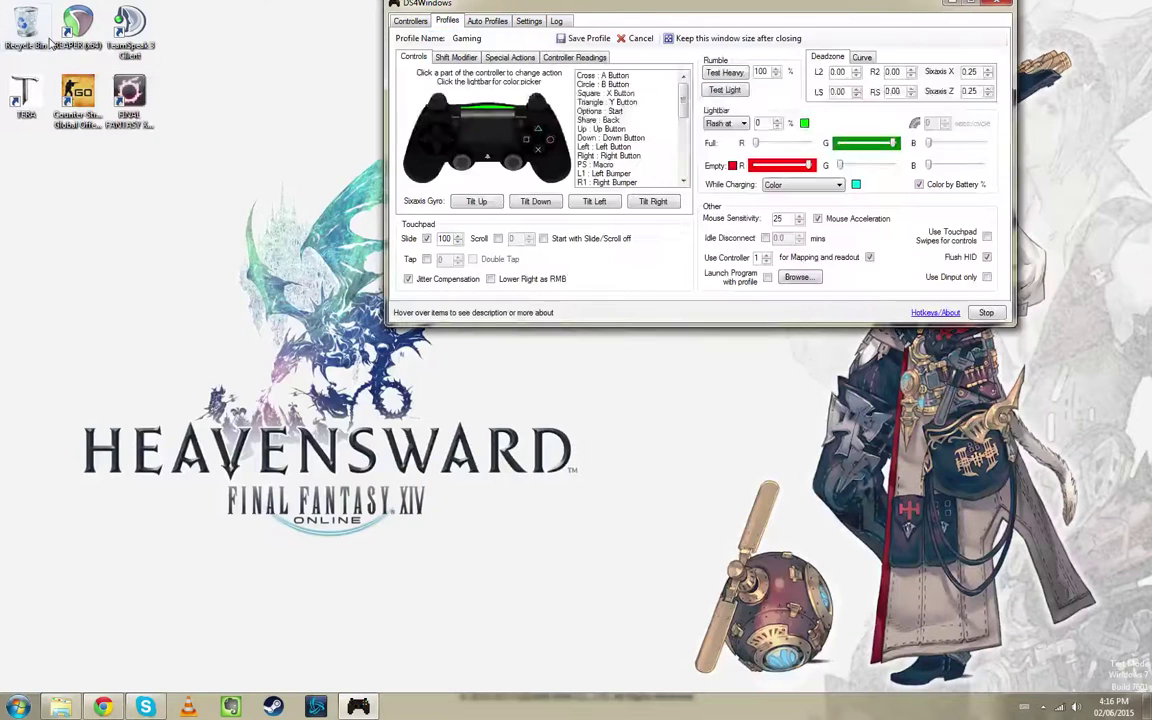
{"action": "double_click", "coordinate": [723, 10]}
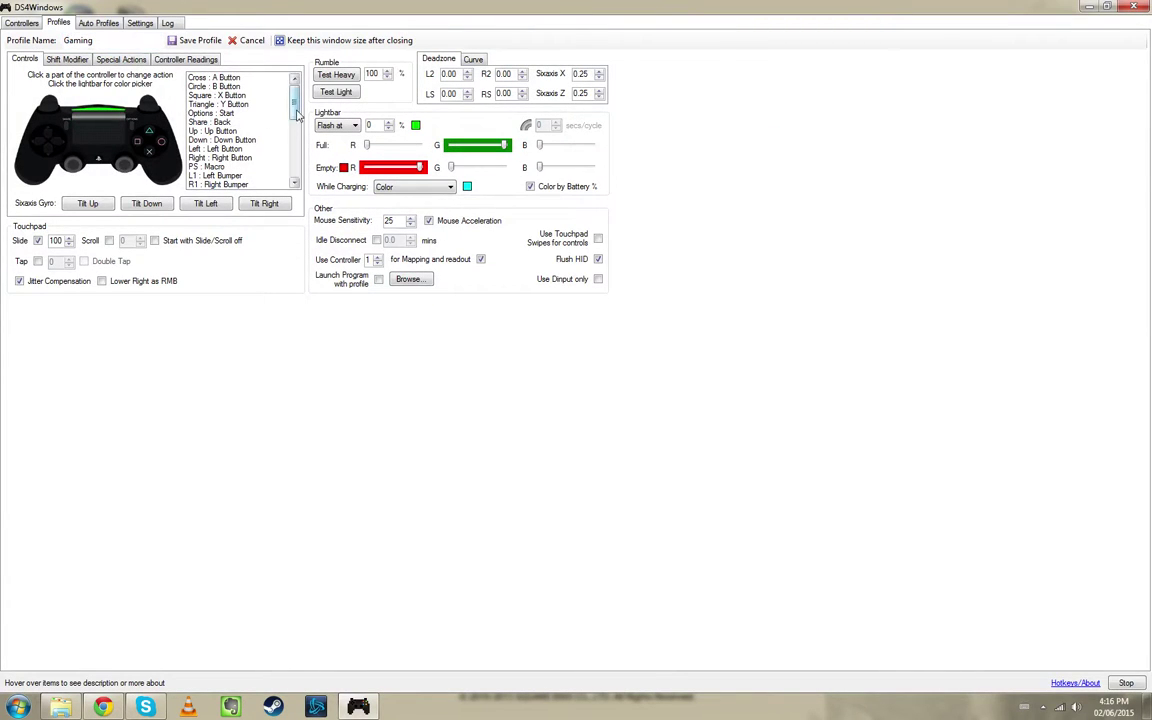
Record a new Left Shift + Tab macro for the PS button in the Gaming profile and save it.
{"action": "scroll", "coordinate": [295, 160], "scroll_direction": "down", "scroll_amount": 6}
{"action": "scroll", "coordinate": [268, 100], "scroll_direction": "up", "scroll_amount": 6}
{"action": "left_click_drag", "start_coordinate": [365, 6], "coordinate": [586, 0]}
{"action": "left_click", "coordinate": [209, 167]}
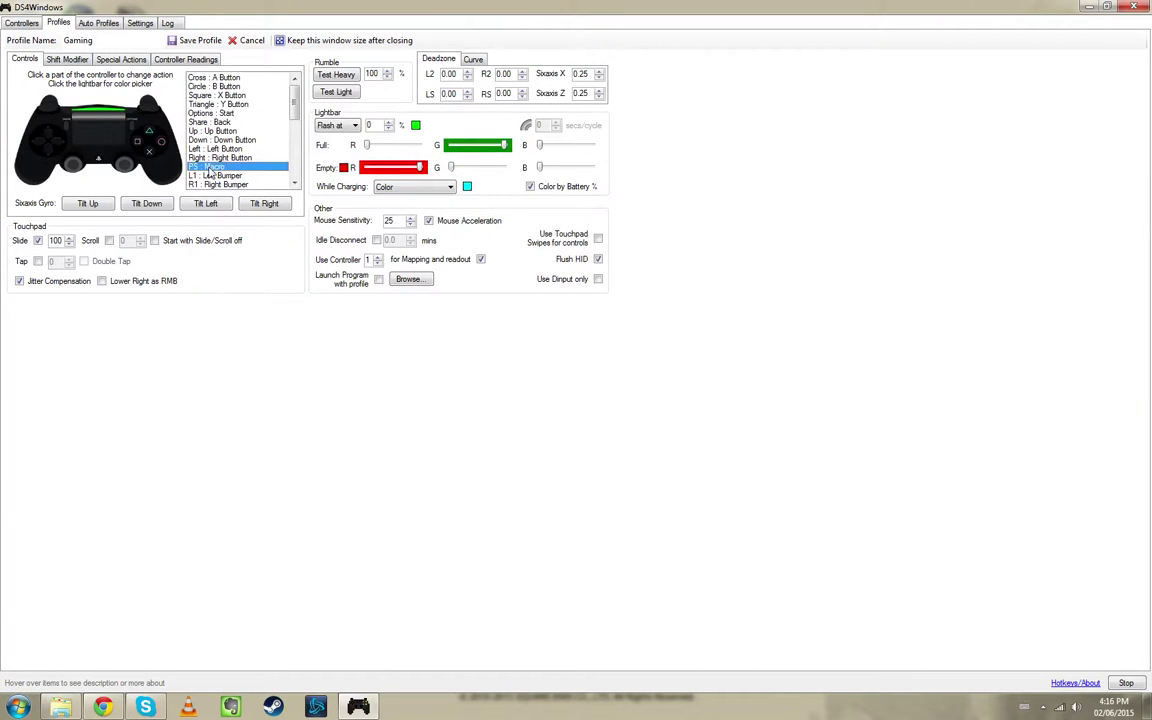
{"action": "double_click", "coordinate": [210, 170]}
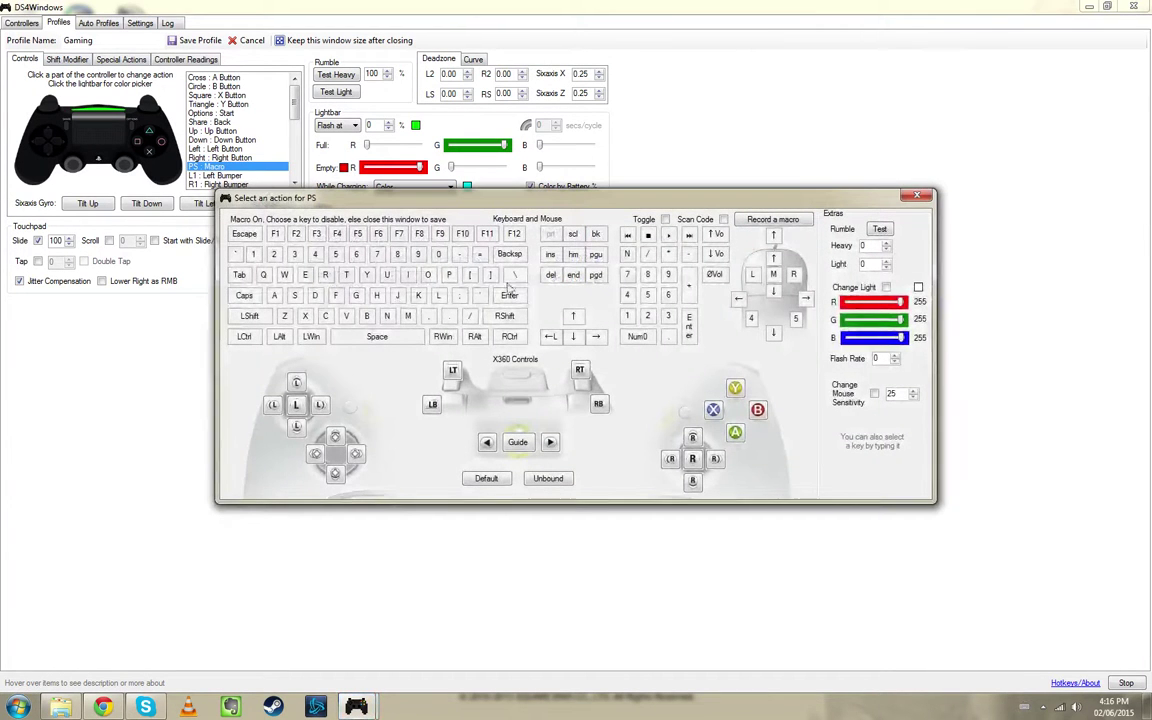
{"action": "left_click", "coordinate": [786, 221]}
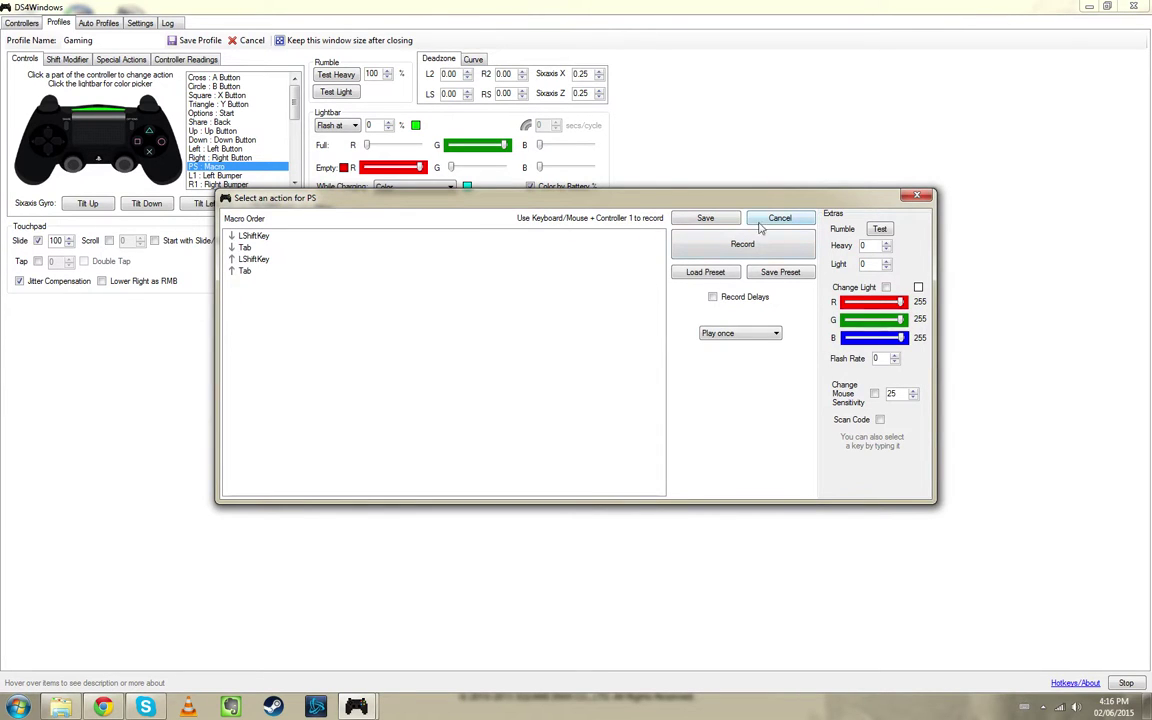
{"action": "left_click", "coordinate": [721, 244]}
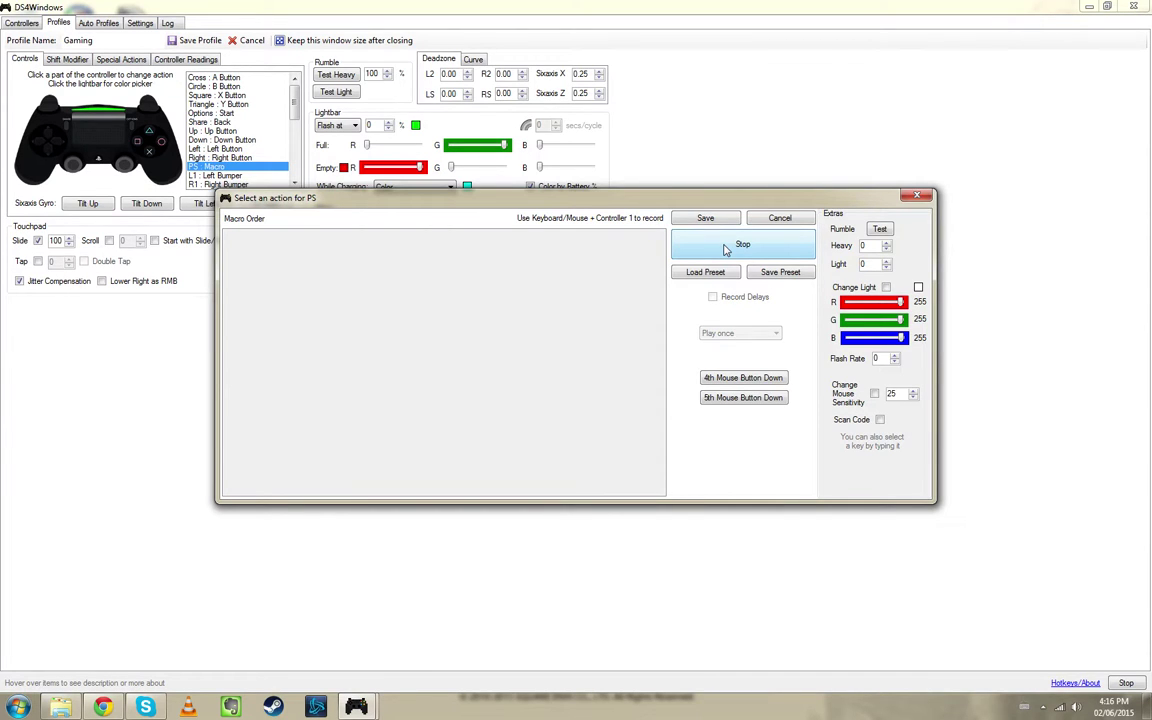
{"action": "key", "text": "shift+Tab"}
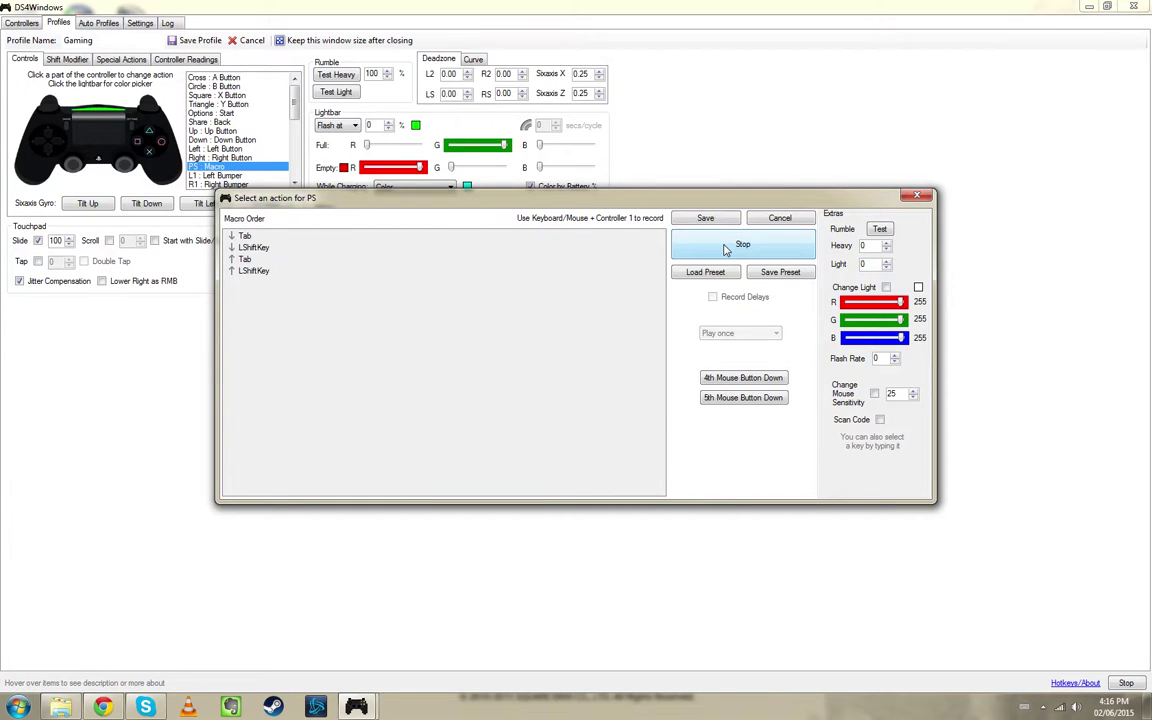
{"action": "left_click", "coordinate": [726, 248]}
{"action": "left_click", "coordinate": [707, 219]}
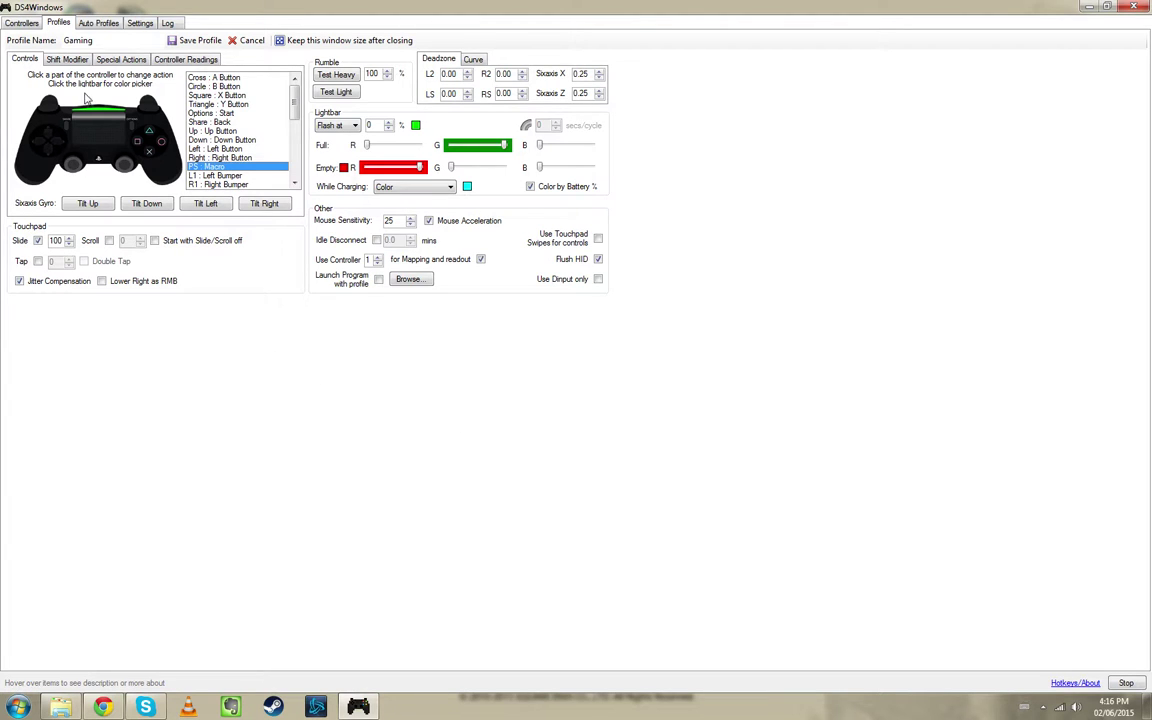
Enable the Disconnect Controller and Battery Check special actions and save the Gaming profile.
{"action": "left_click", "coordinate": [72, 60]}
{"action": "left_click", "coordinate": [112, 58]}
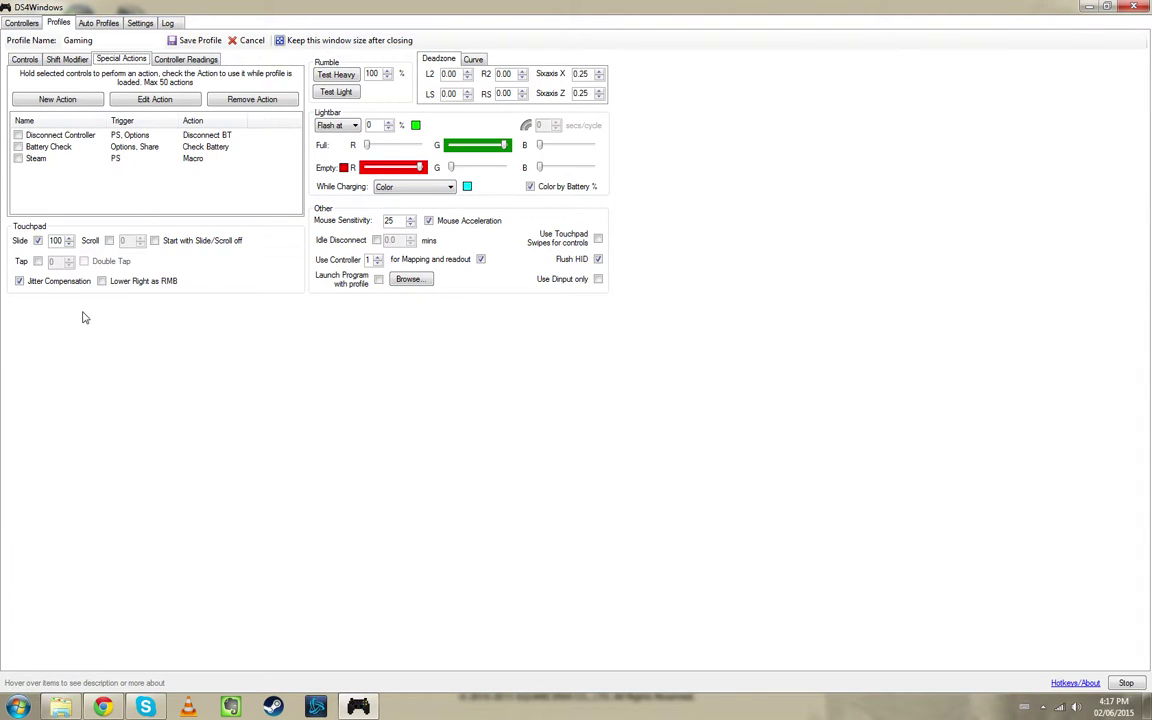
{"action": "left_click", "coordinate": [18, 135]}
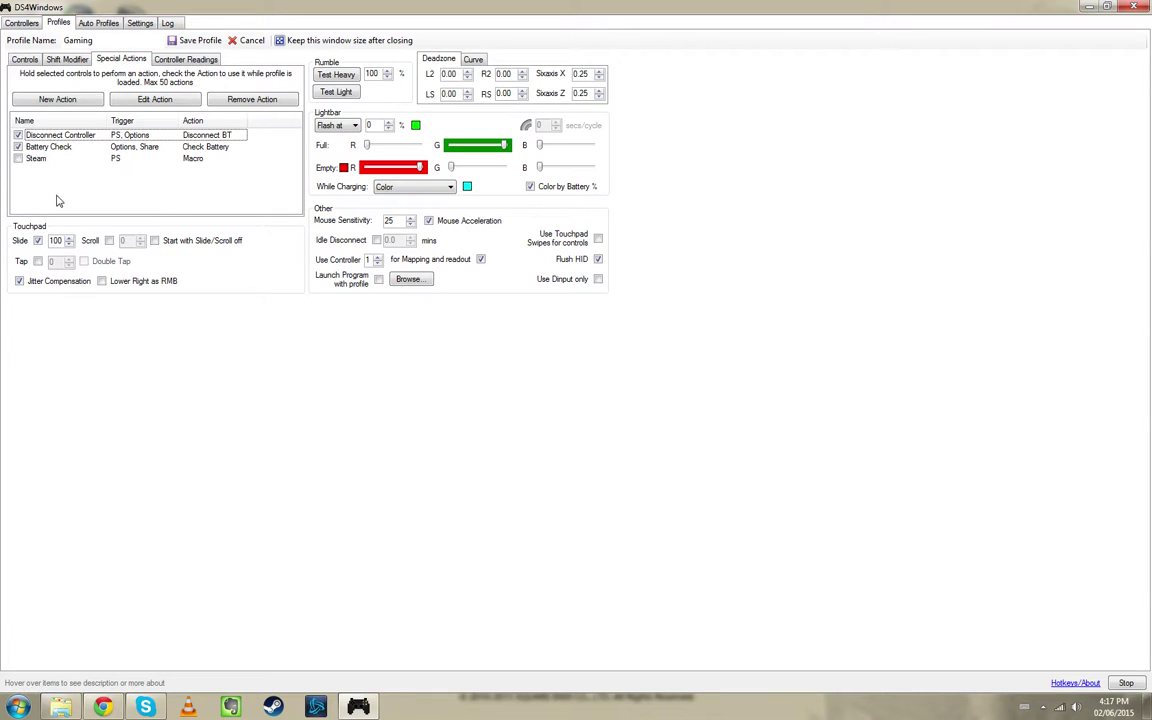
{"action": "left_click", "coordinate": [25, 58]}
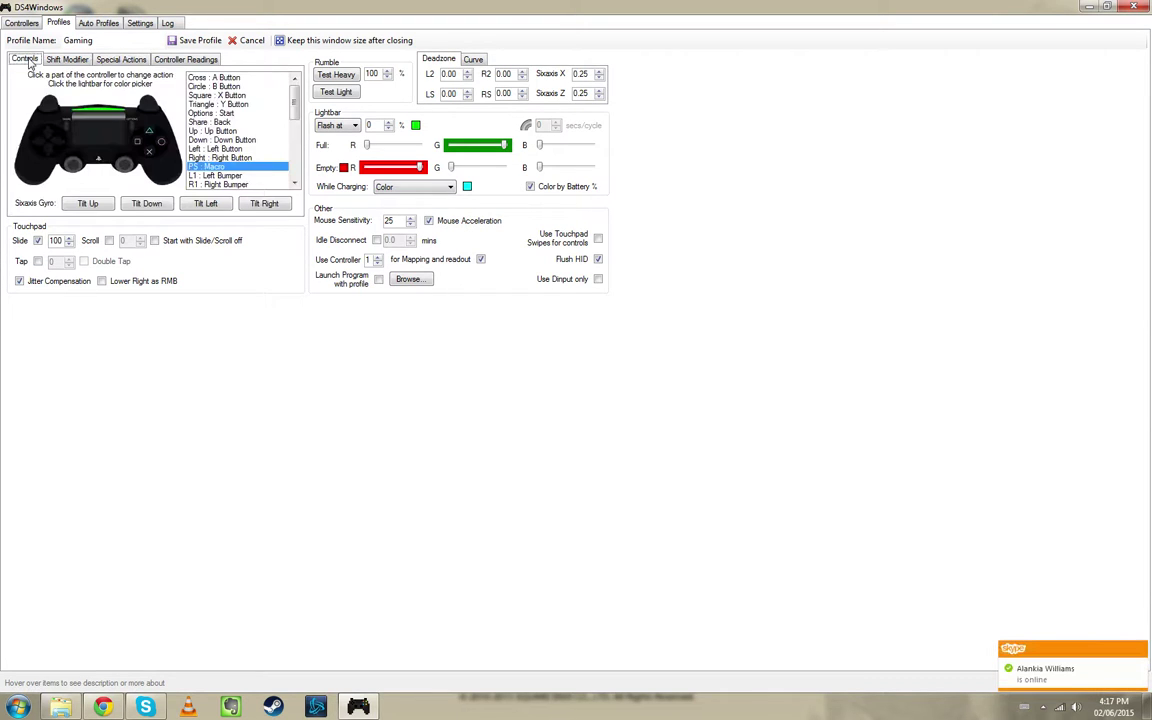
{"action": "left_click", "coordinate": [178, 42]}
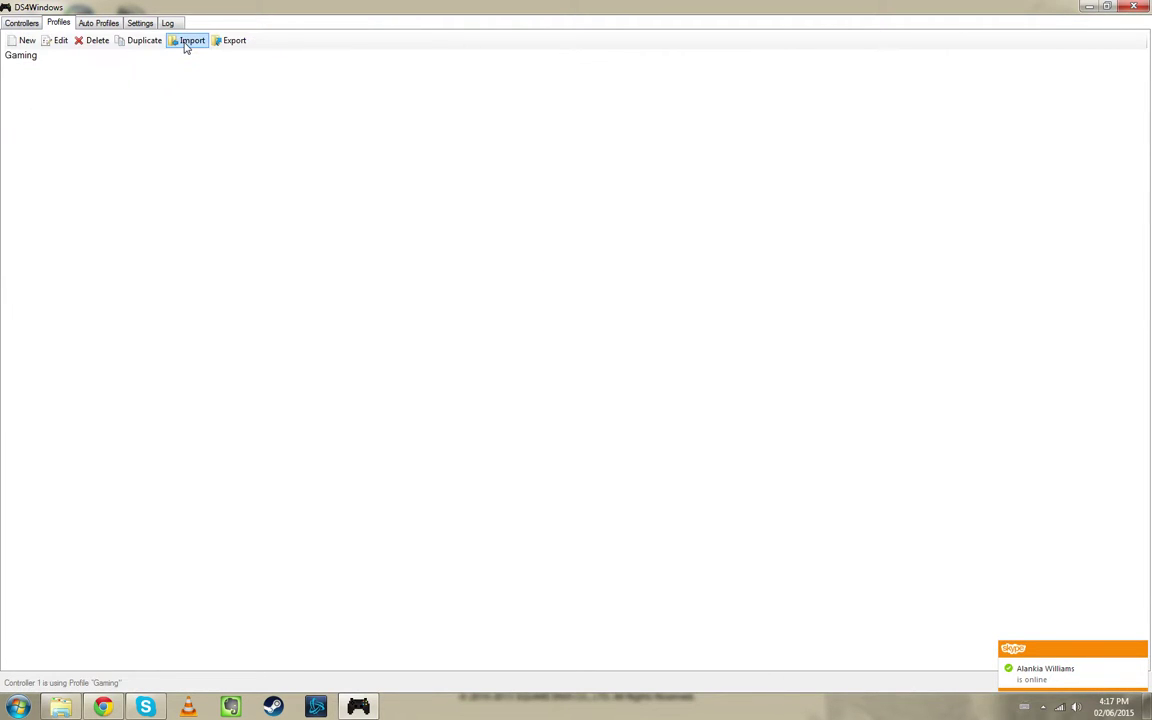
Review the connected controllers and the DS4Windows settings, and close the window to the notification area.
{"action": "left_click", "coordinate": [23, 25]}
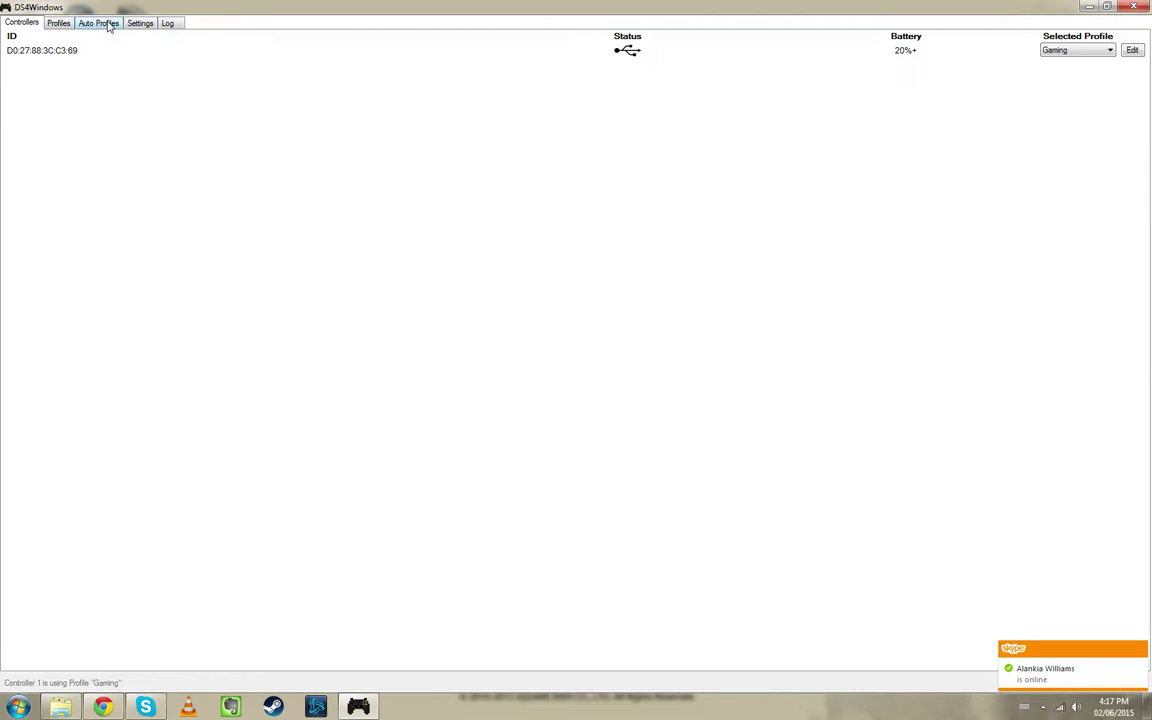
{"action": "left_click", "coordinate": [142, 24]}
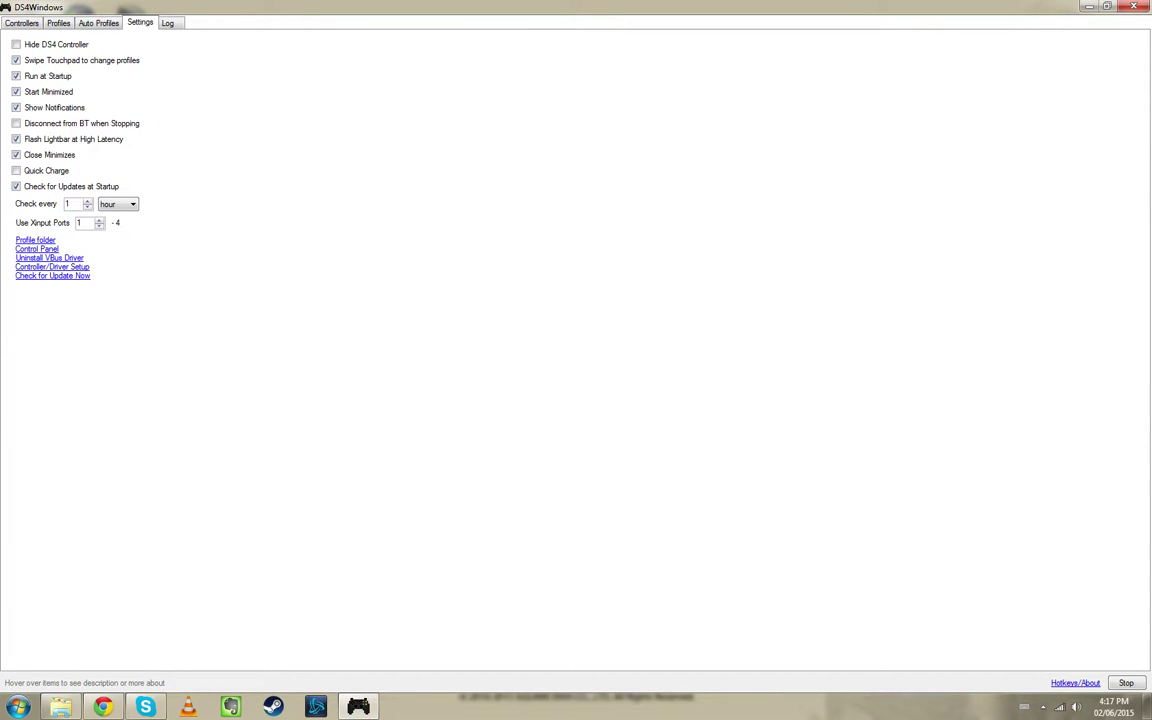
{"action": "left_click", "coordinate": [1139, 10]}
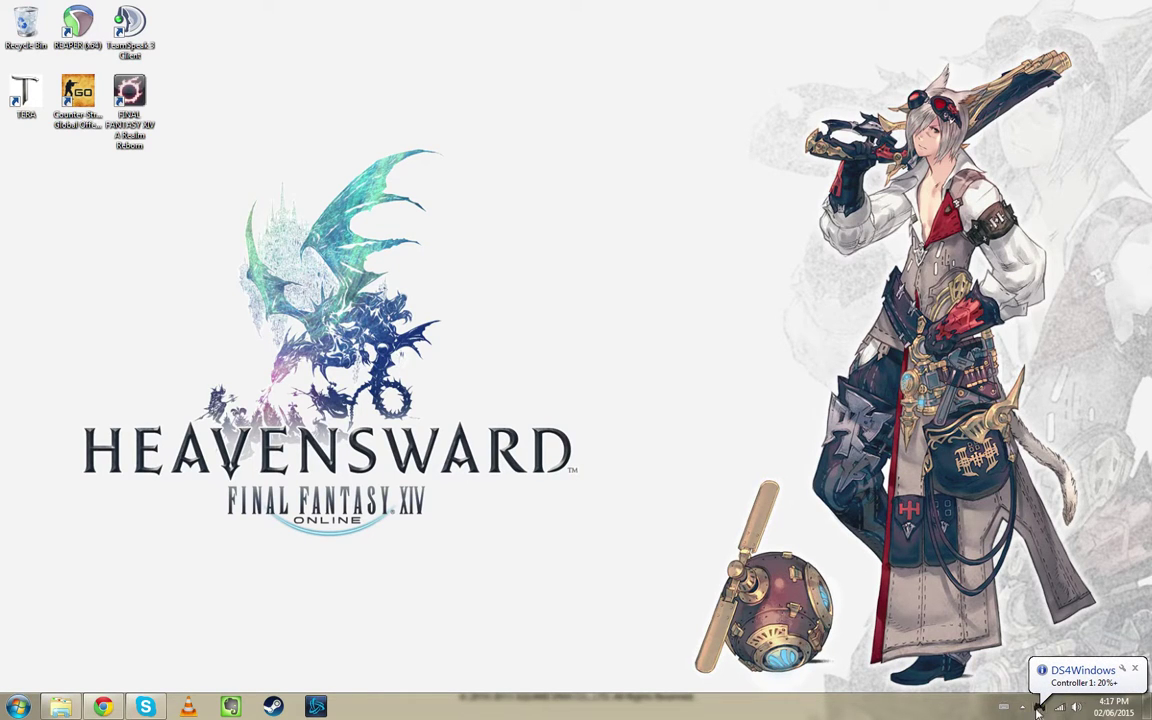
Restore the DS4Windows window and review the special actions of the Gaming profile.
{"action": "left_click", "coordinate": [1083, 684]}
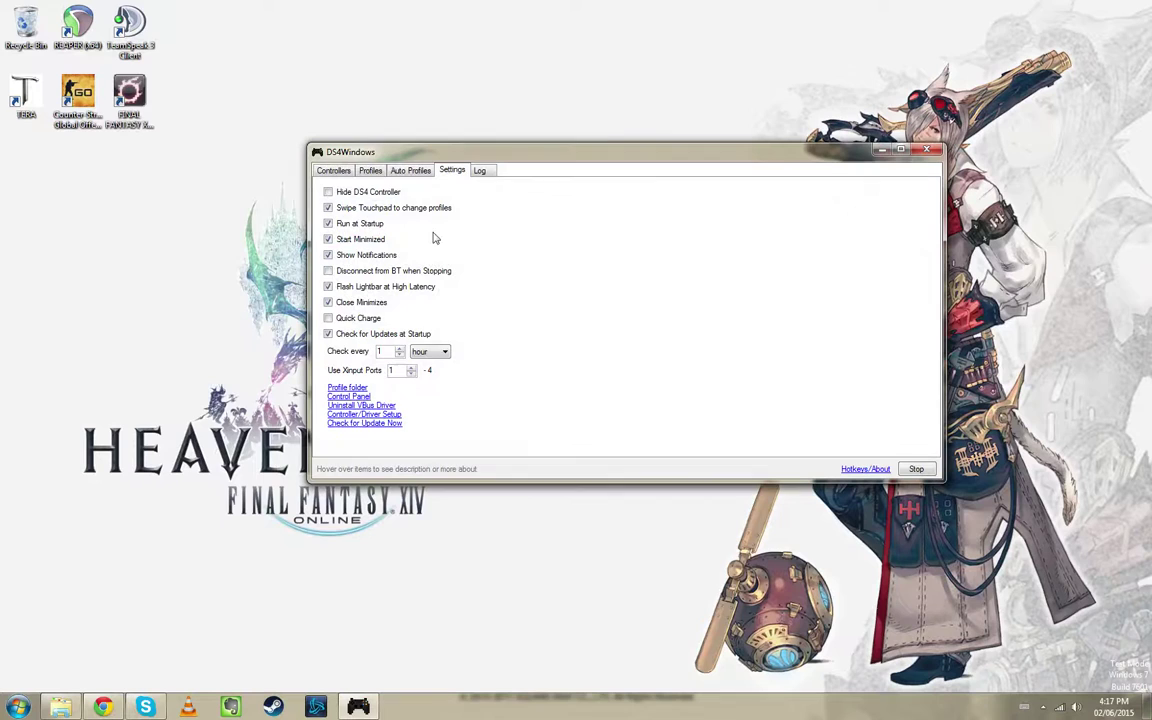
{"action": "left_click", "coordinate": [370, 170]}
{"action": "left_click", "coordinate": [352, 205]}
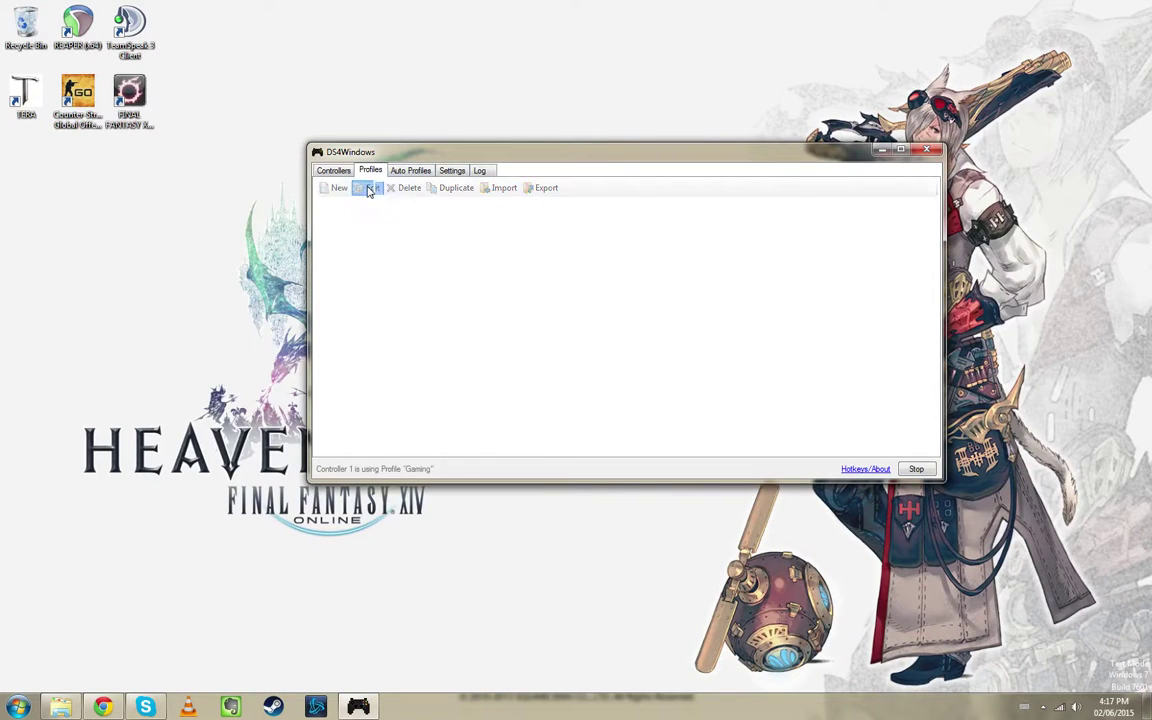
{"action": "left_click", "coordinate": [368, 188]}
{"action": "left_click", "coordinate": [433, 206]}
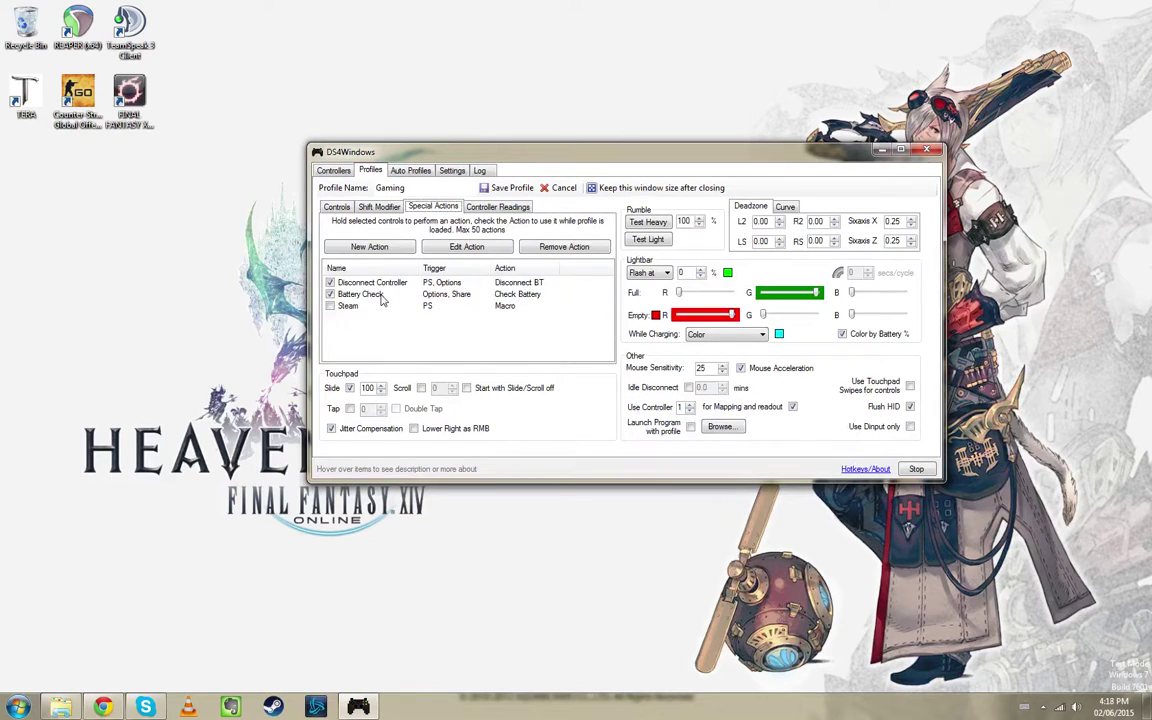
Stop the DS4Windows controller service and exit the application completely from the notification area.
{"action": "left_click", "coordinate": [334, 171]}
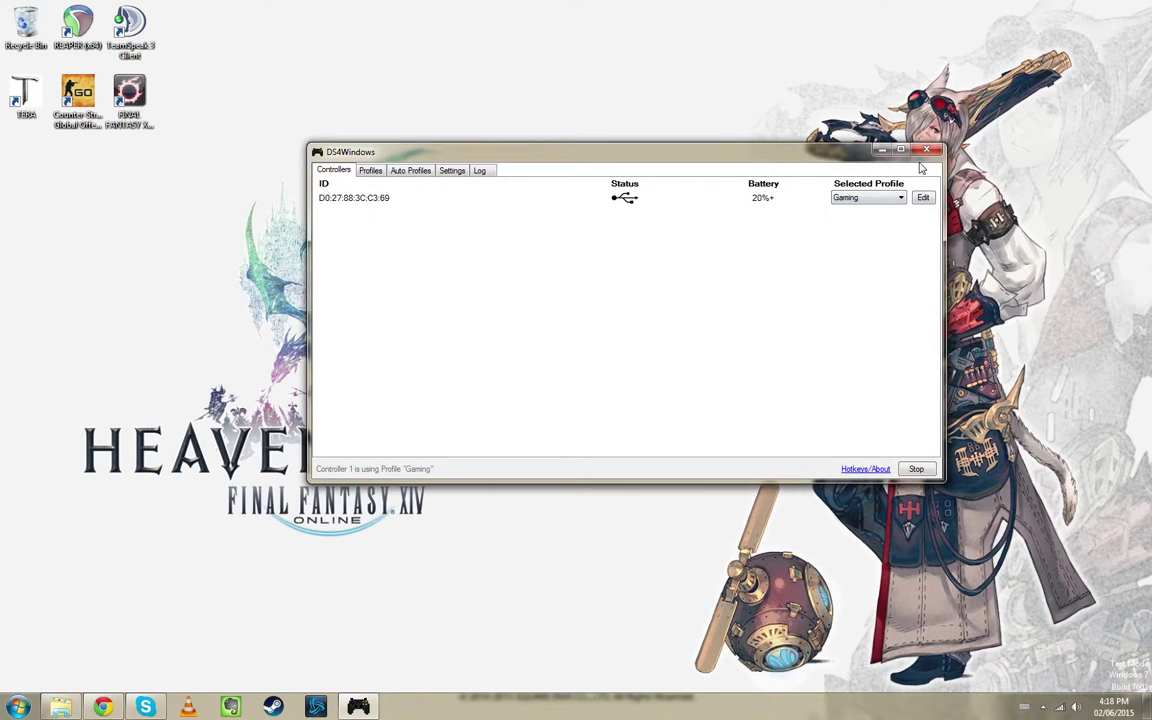
{"action": "left_click", "coordinate": [917, 469]}
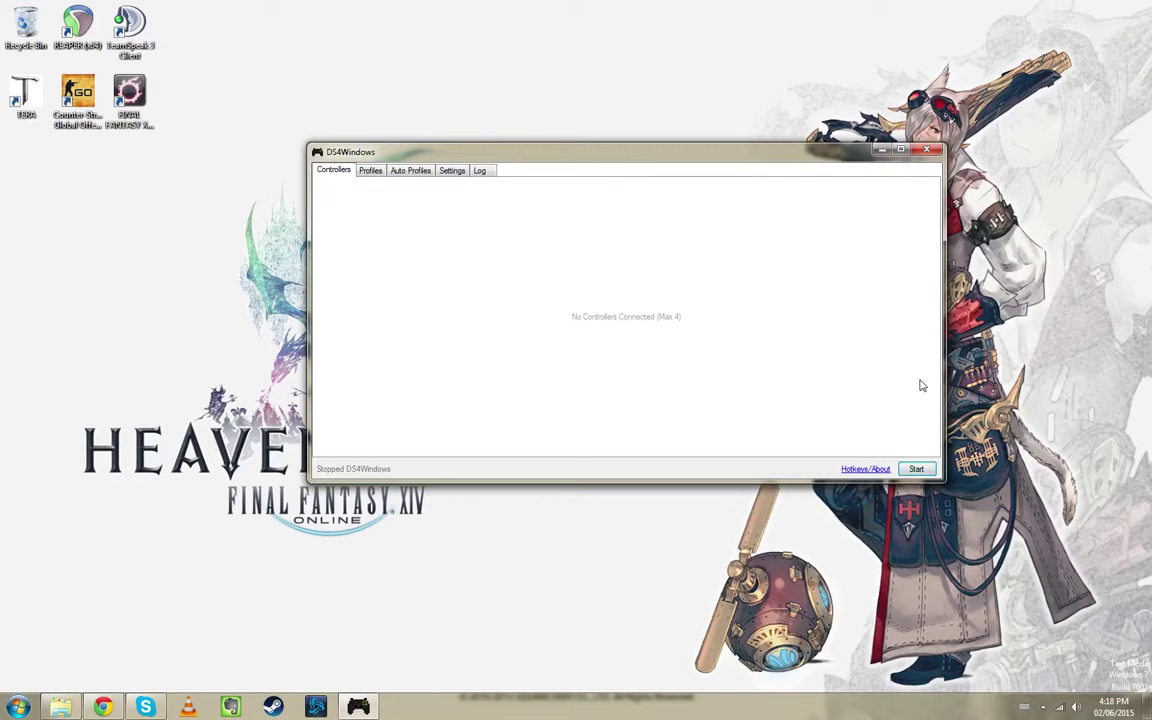
{"action": "left_click", "coordinate": [929, 151]}
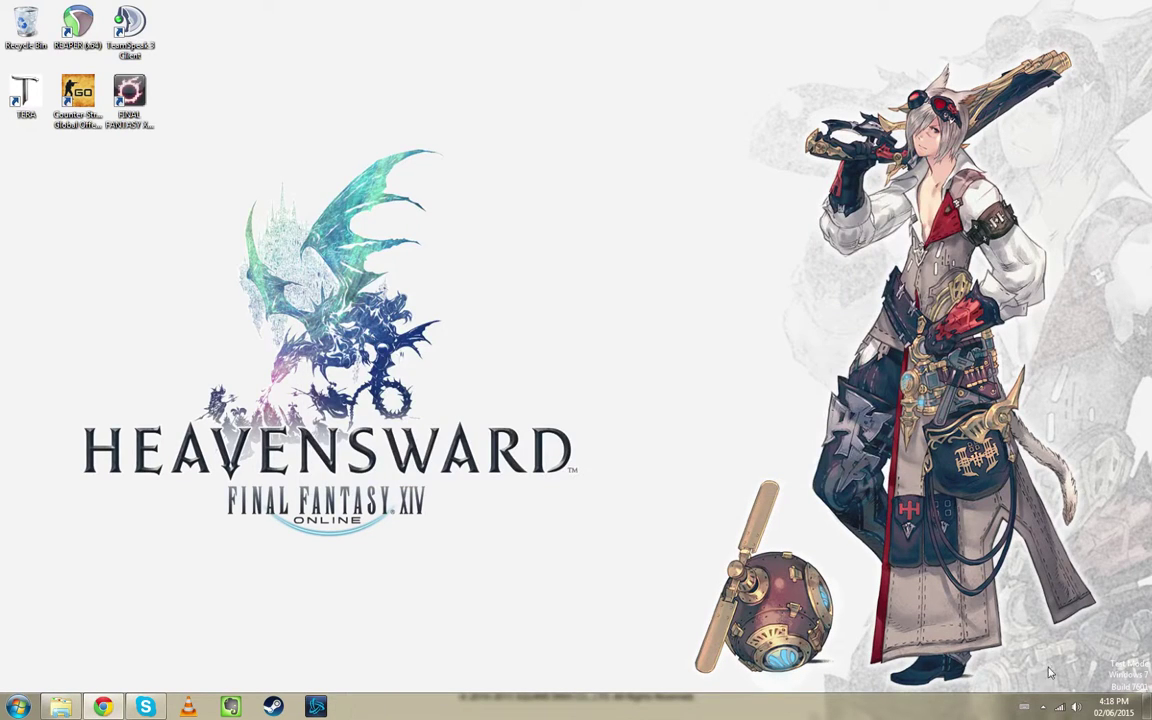
{"action": "left_click", "coordinate": [1043, 707]}
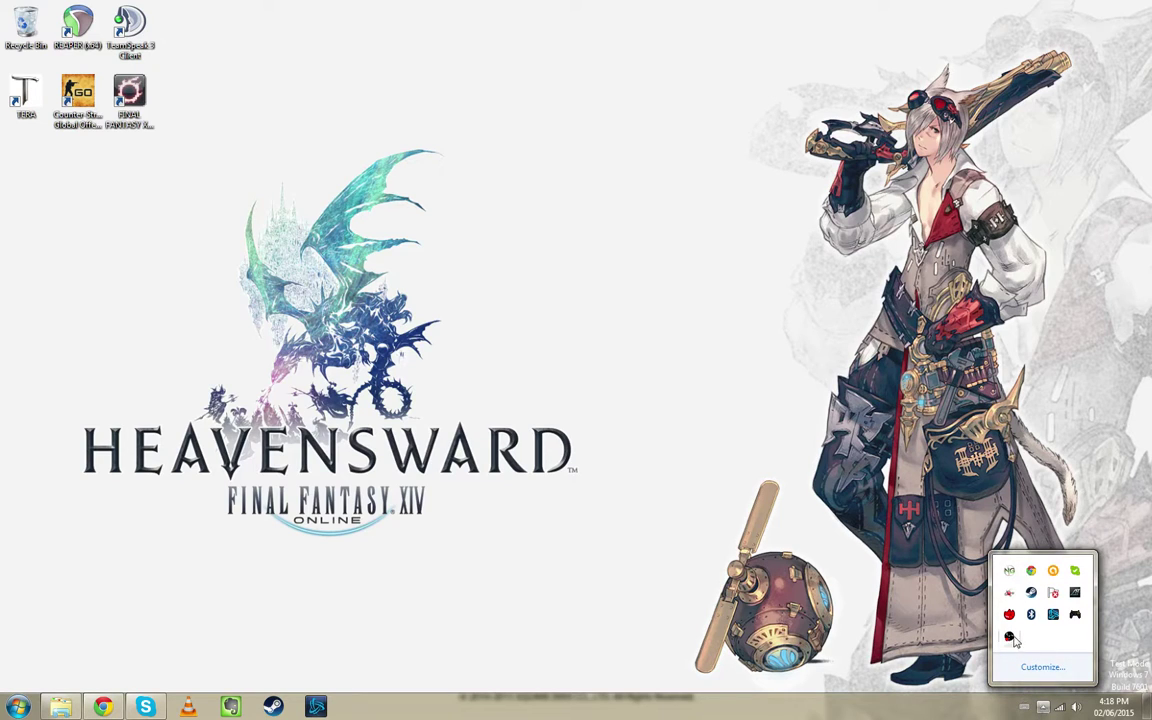
{"action": "right_click", "coordinate": [1077, 620]}
{"action": "left_click", "coordinate": [950, 604]}
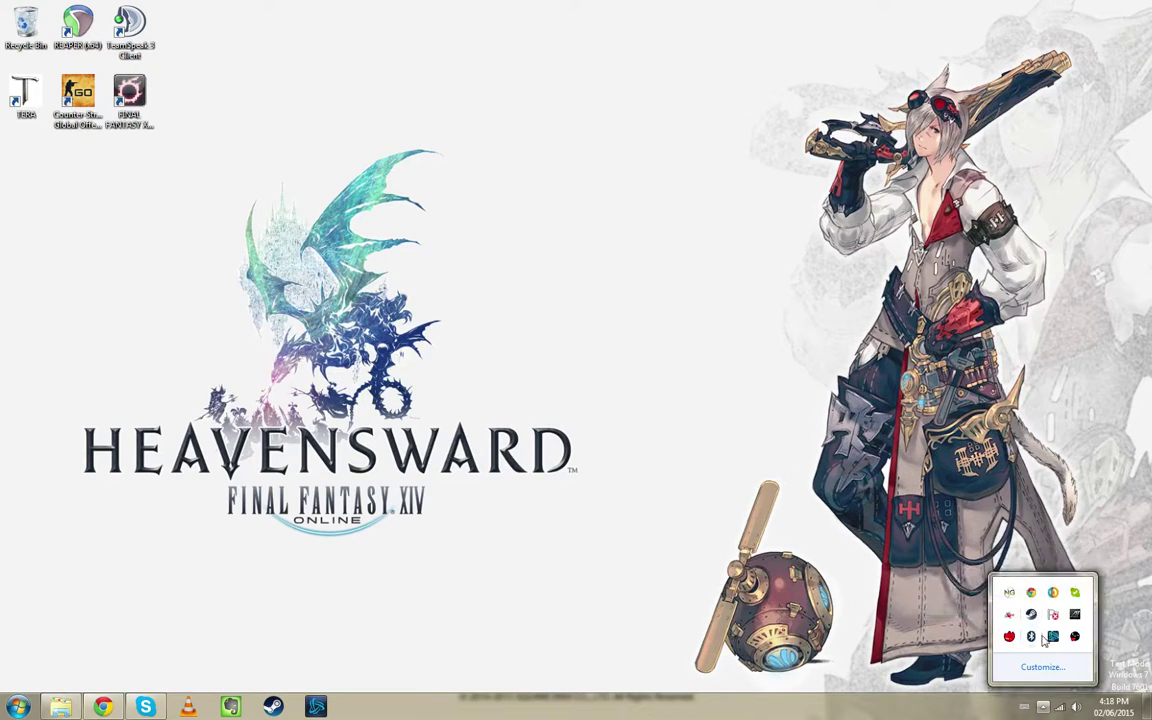
{"action": "left_click", "coordinate": [1044, 708]}
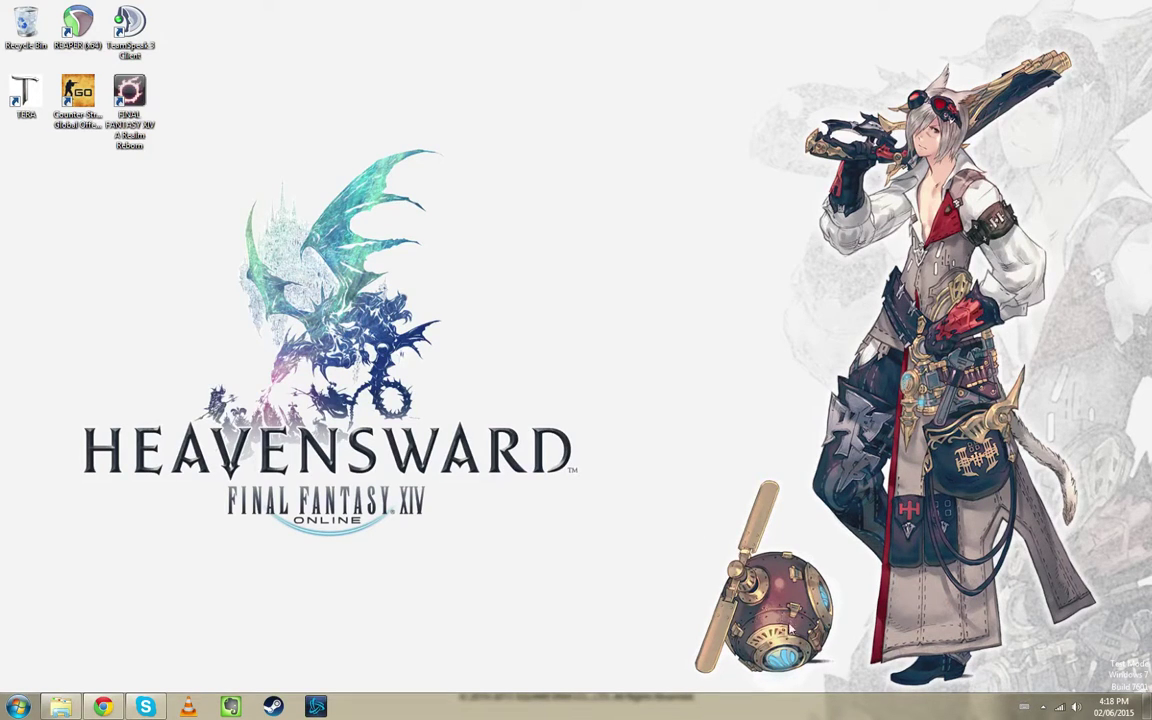
Start adding a Bluetooth device in Windows and select the Wireless Controller.
{"action": "left_click", "coordinate": [1043, 707]}
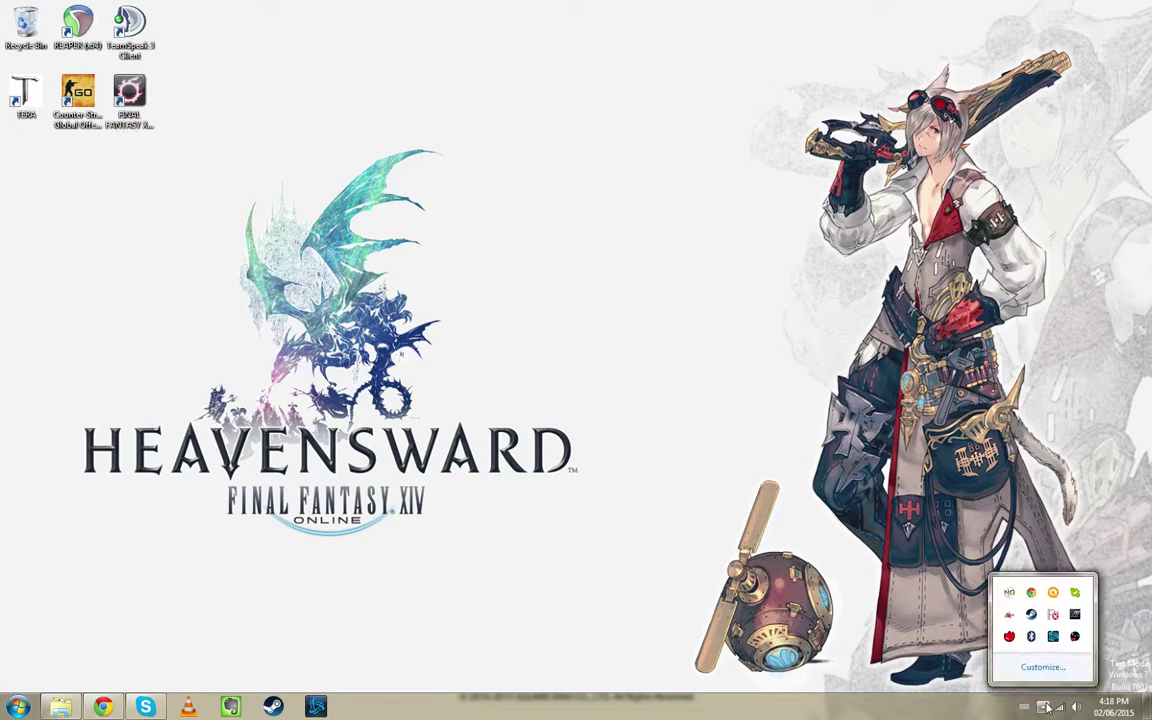
{"action": "right_click", "coordinate": [1031, 636]}
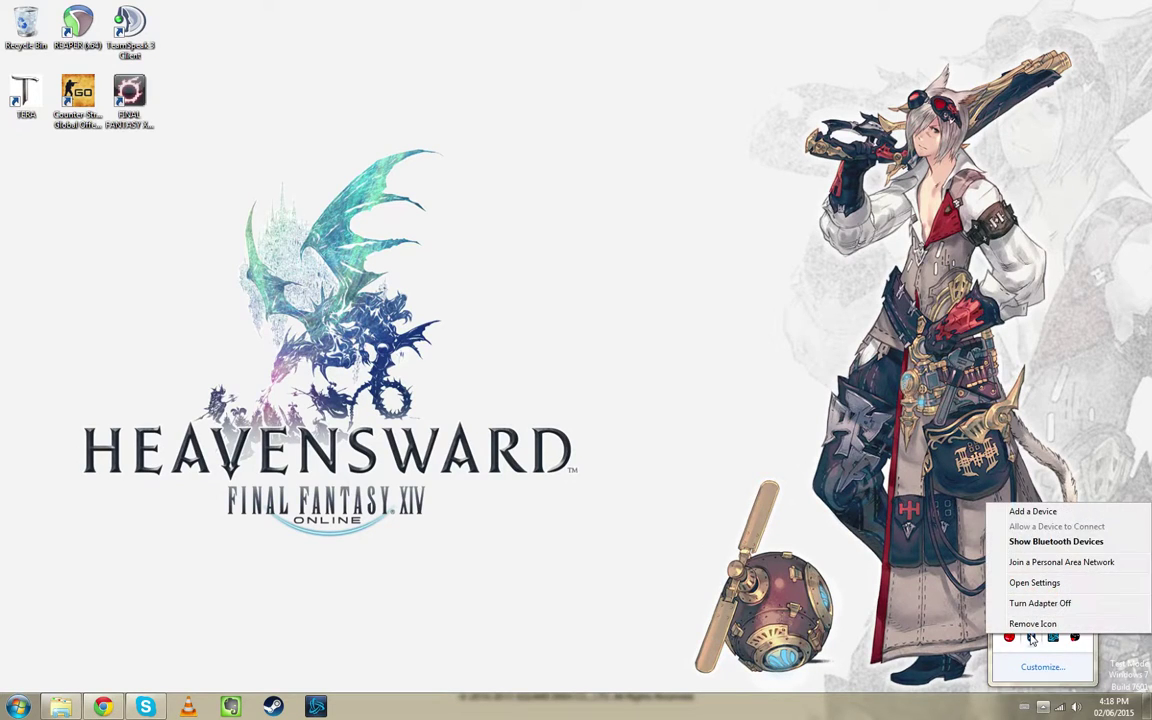
{"action": "left_click", "coordinate": [1033, 513]}
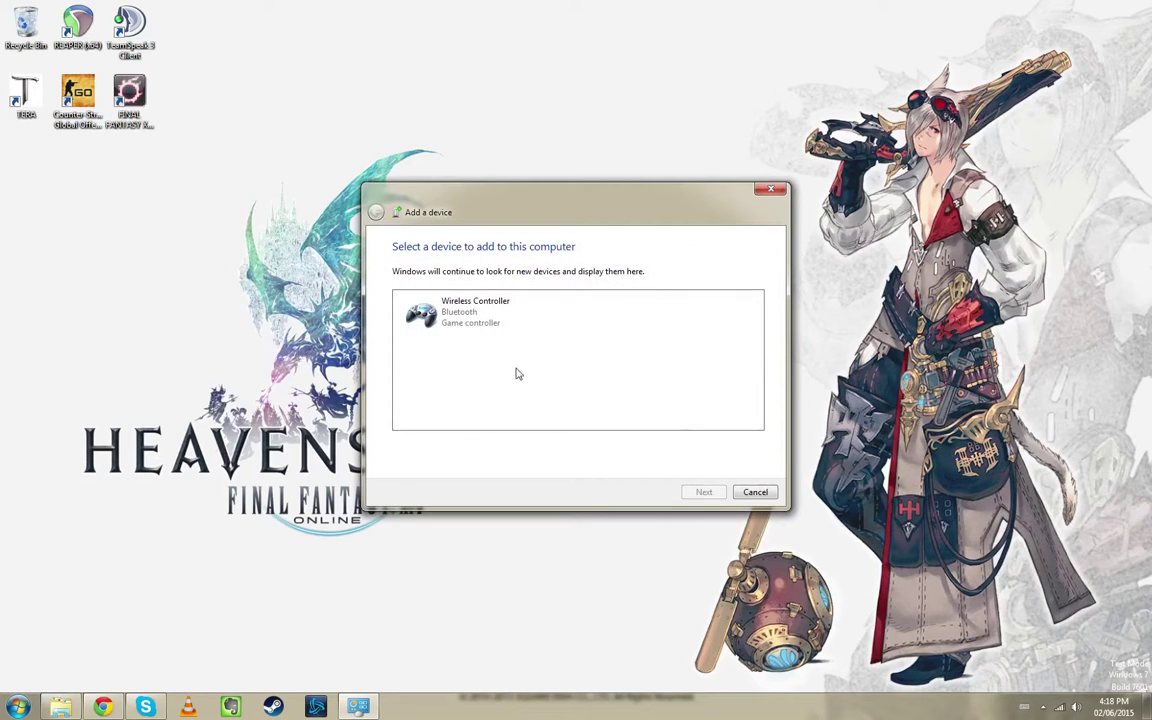
{"action": "left_click", "coordinate": [478, 327]}
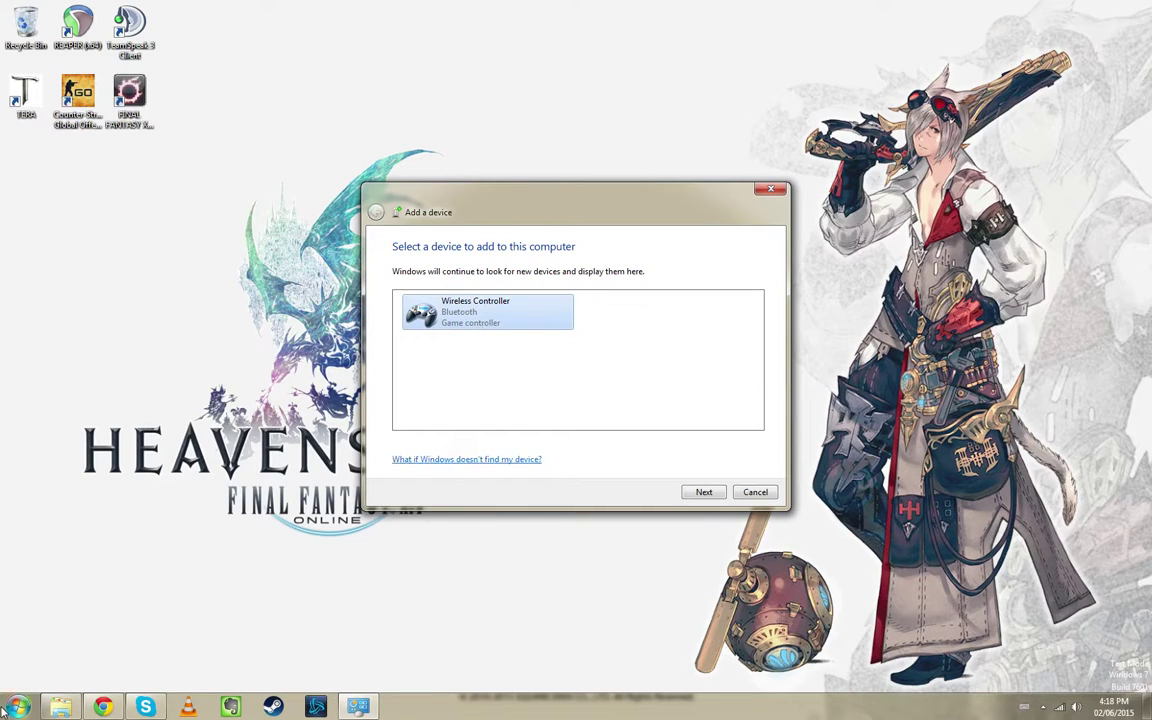
Open Devices and Printers and arrange it side by side with the Add a device window.
{"action": "left_click", "coordinate": [4, 708]}
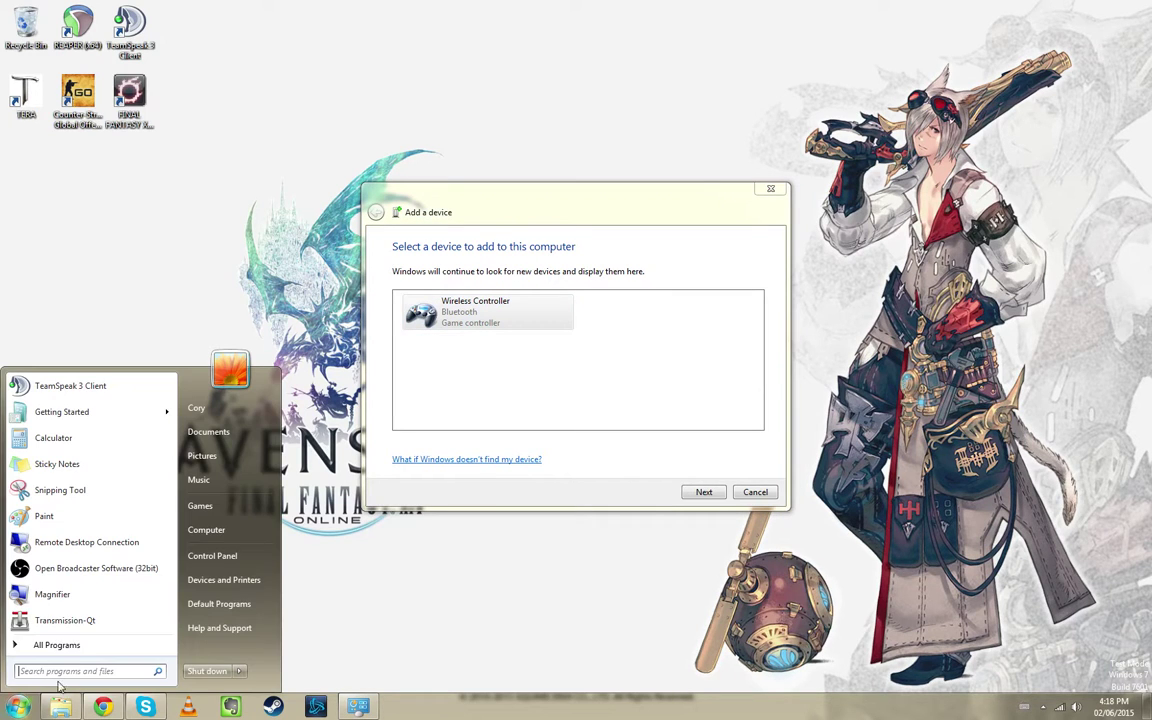
{"action": "right_click", "coordinate": [205, 581]}
{"action": "left_click", "coordinate": [236, 586]}
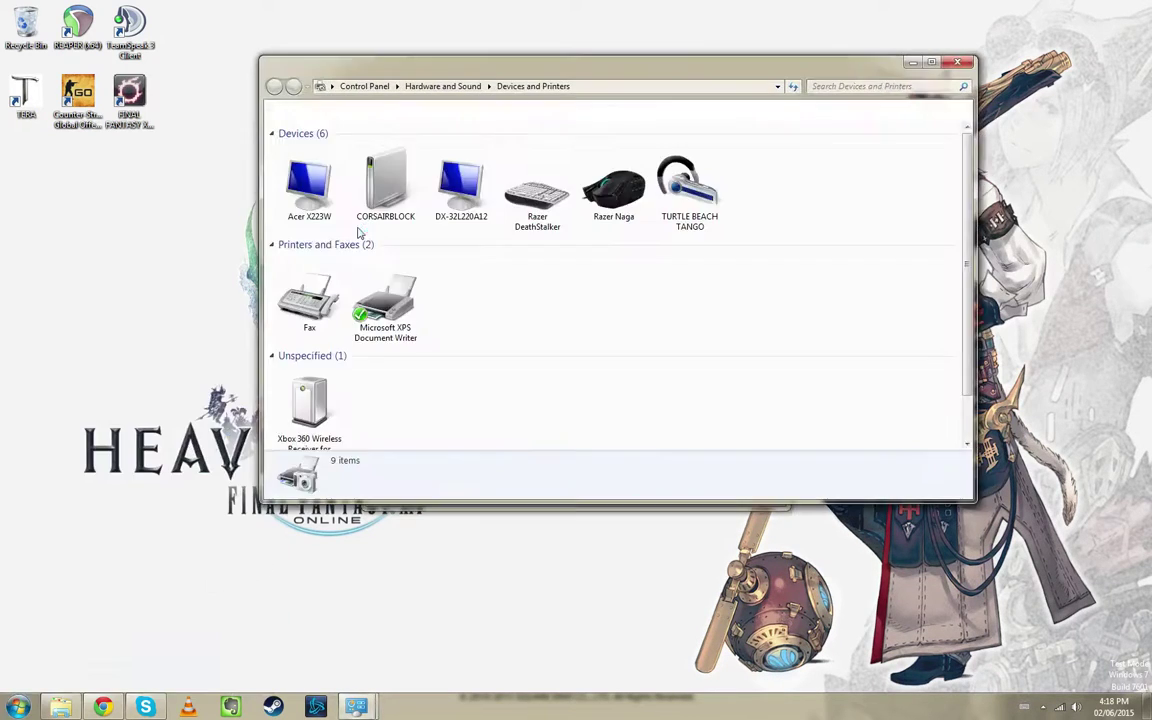
{"action": "left_click_drag", "start_coordinate": [487, 74], "coordinate": [2, 80]}
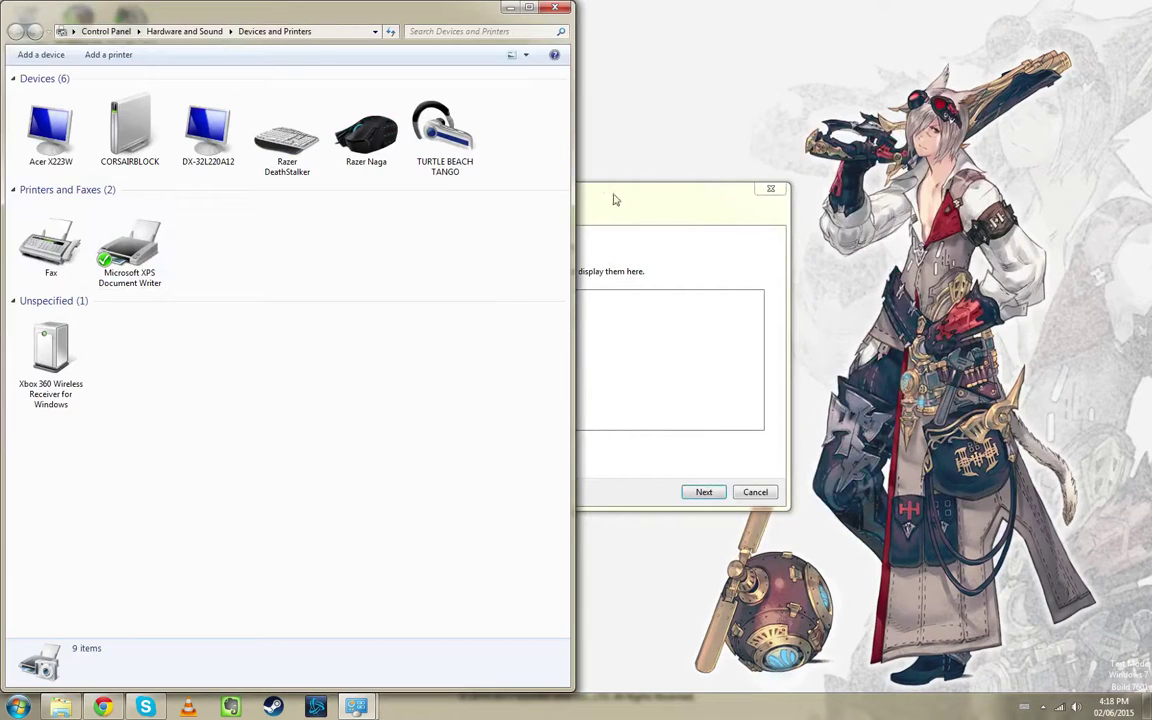
{"action": "left_click_drag", "start_coordinate": [620, 192], "coordinate": [940, 186]}
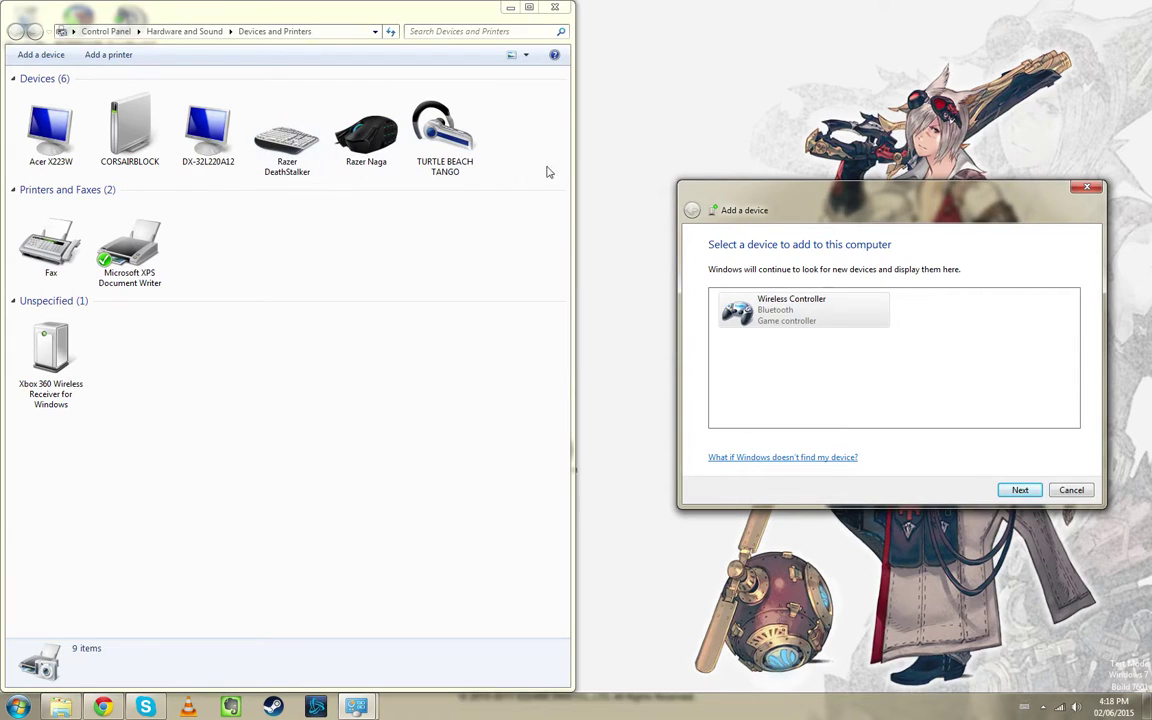
Enable the "Drivers for keyboard, mice, etc (HID)" Bluetooth service in the Wireless Controller's properties and apply it.
{"action": "right_click", "coordinate": [772, 317]}
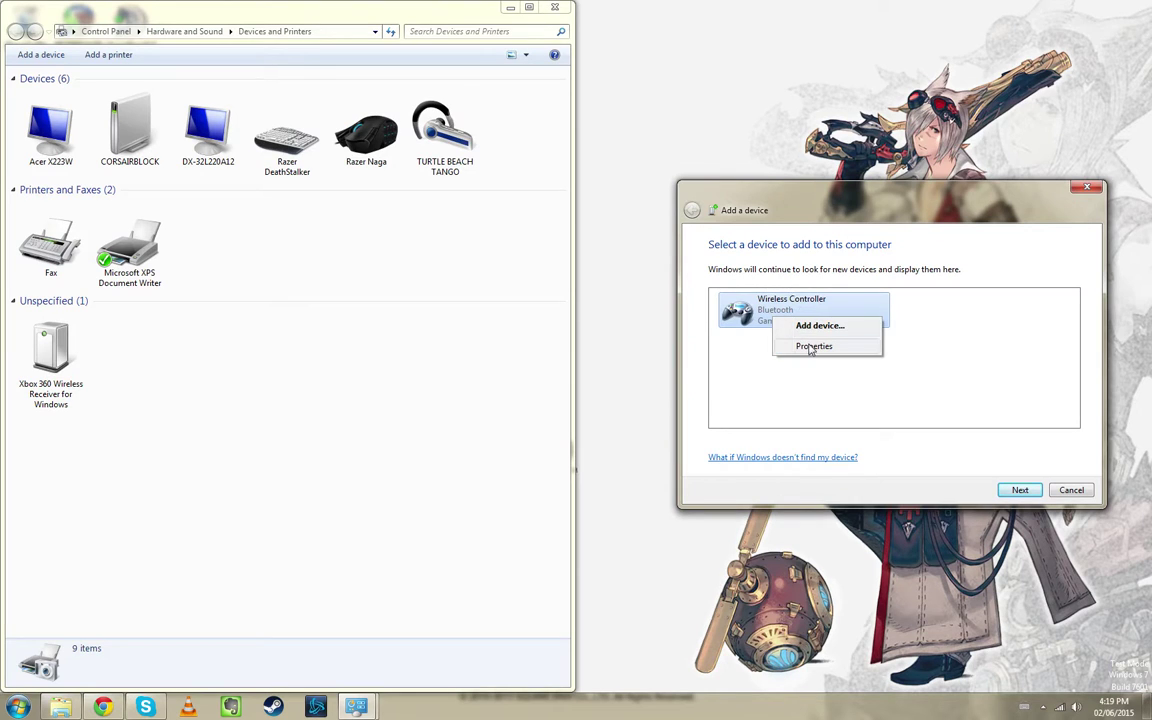
{"action": "left_click", "coordinate": [812, 346]}
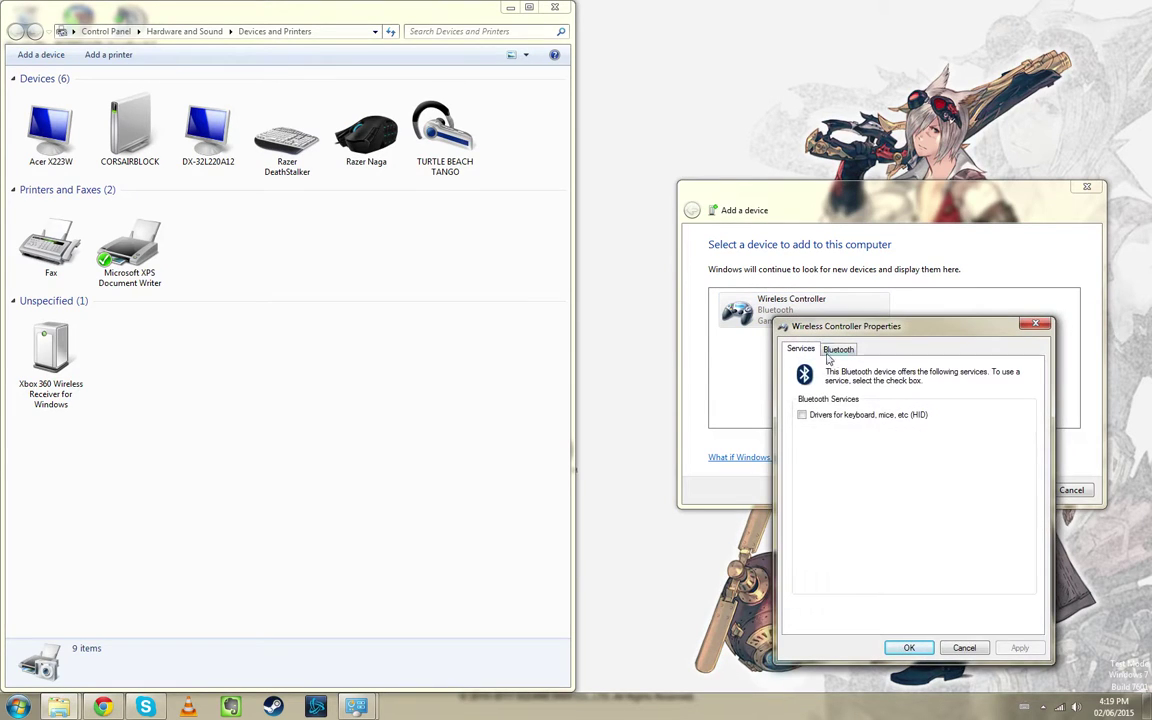
{"action": "left_click", "coordinate": [803, 416]}
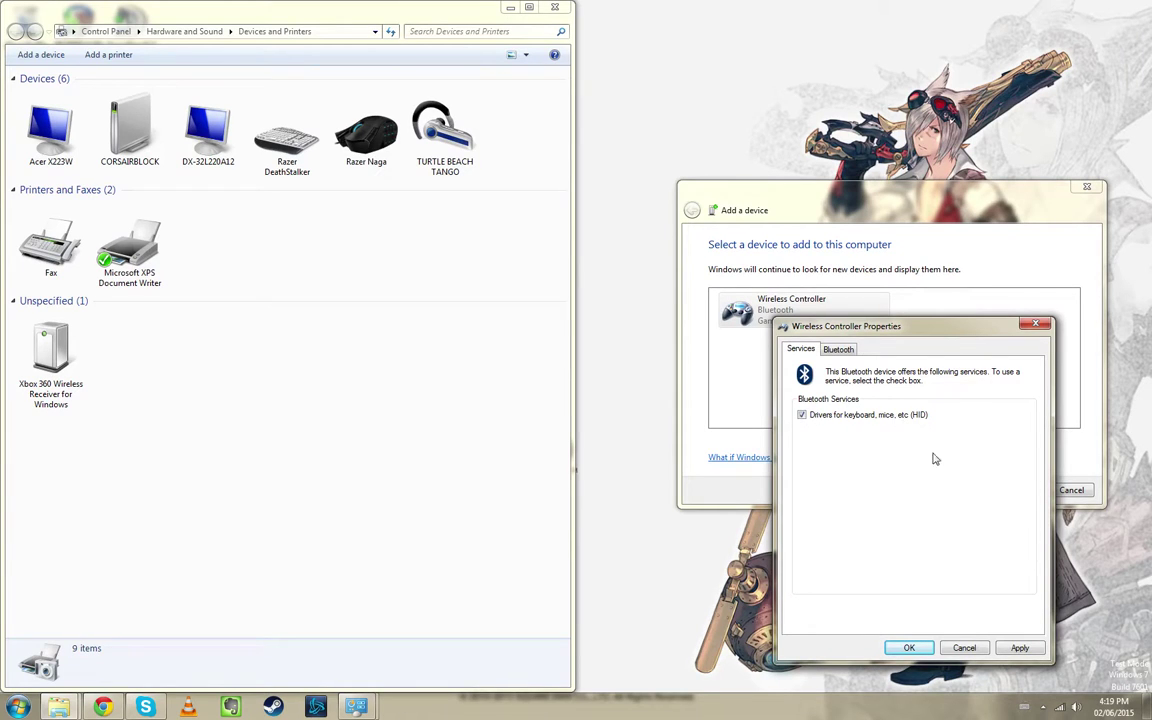
{"action": "left_click", "coordinate": [1020, 648]}
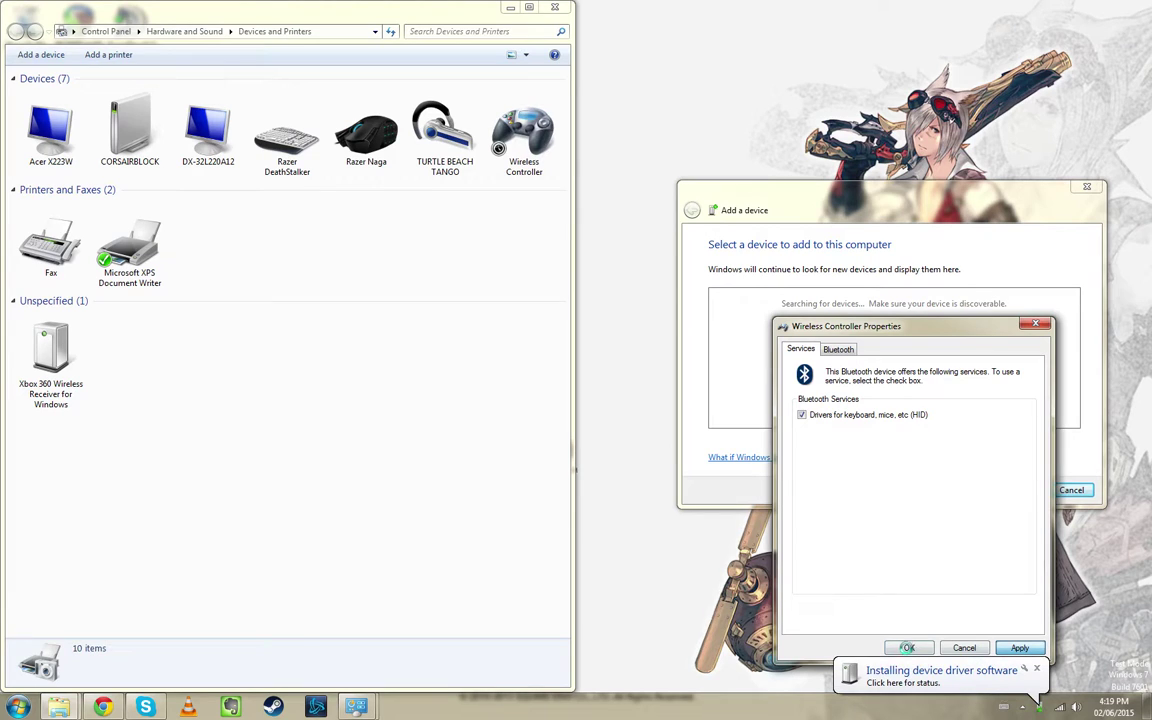
{"action": "left_click", "coordinate": [907, 648]}
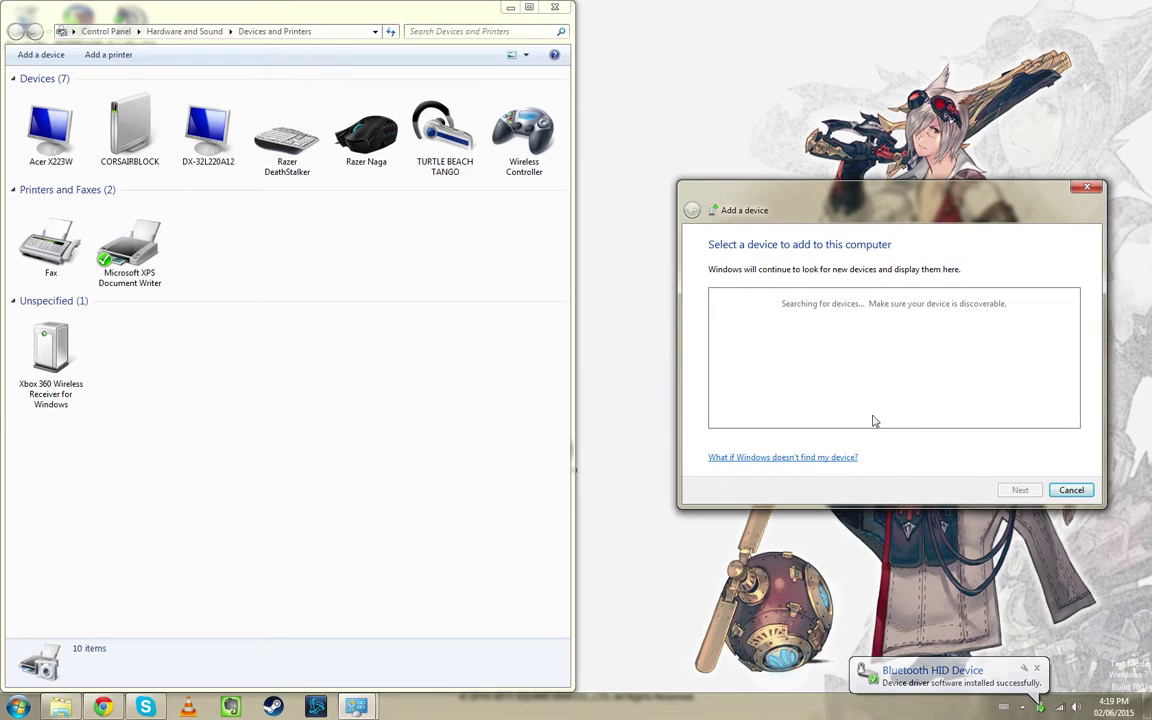
Open the Wireless Controller's game controller settings and display its properties for testing.
{"action": "right_click", "coordinate": [518, 118]}
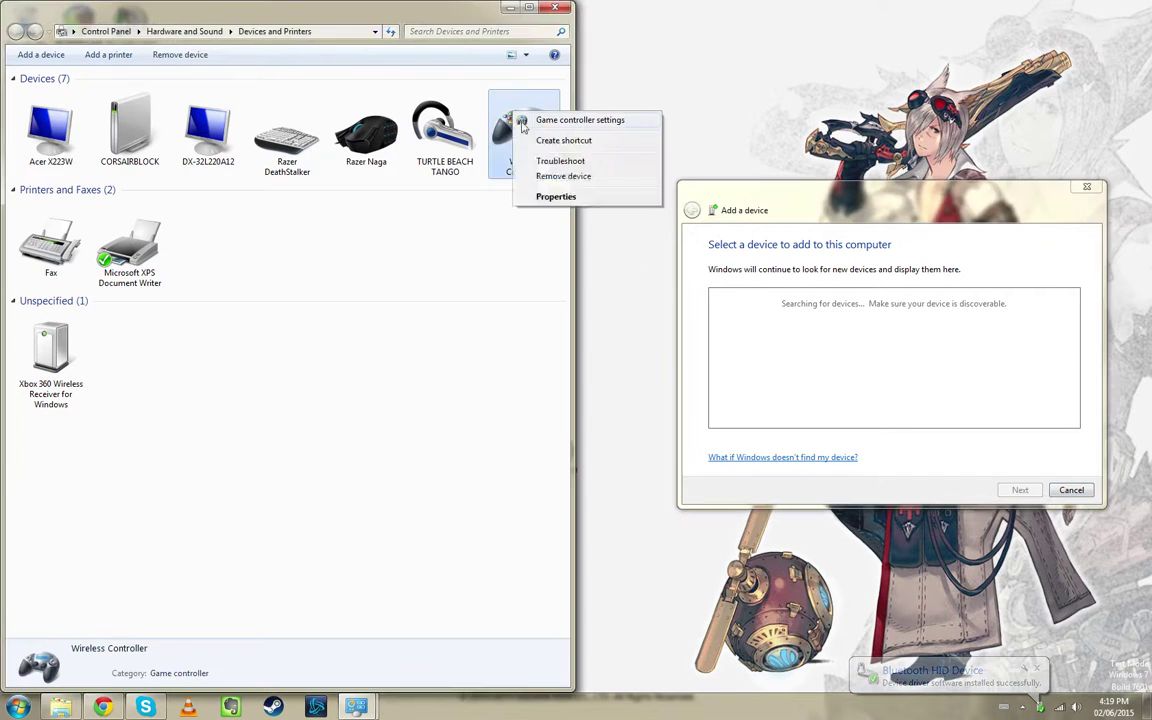
{"action": "left_click", "coordinate": [527, 119]}
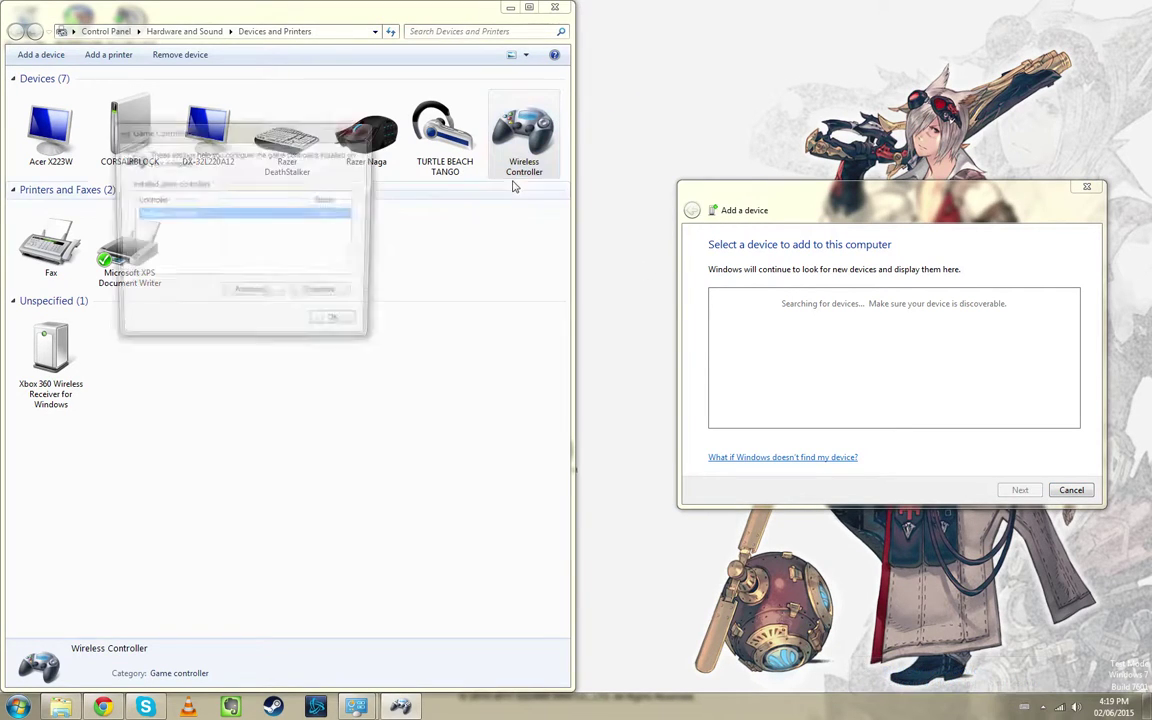
{"action": "left_click", "coordinate": [324, 296]}
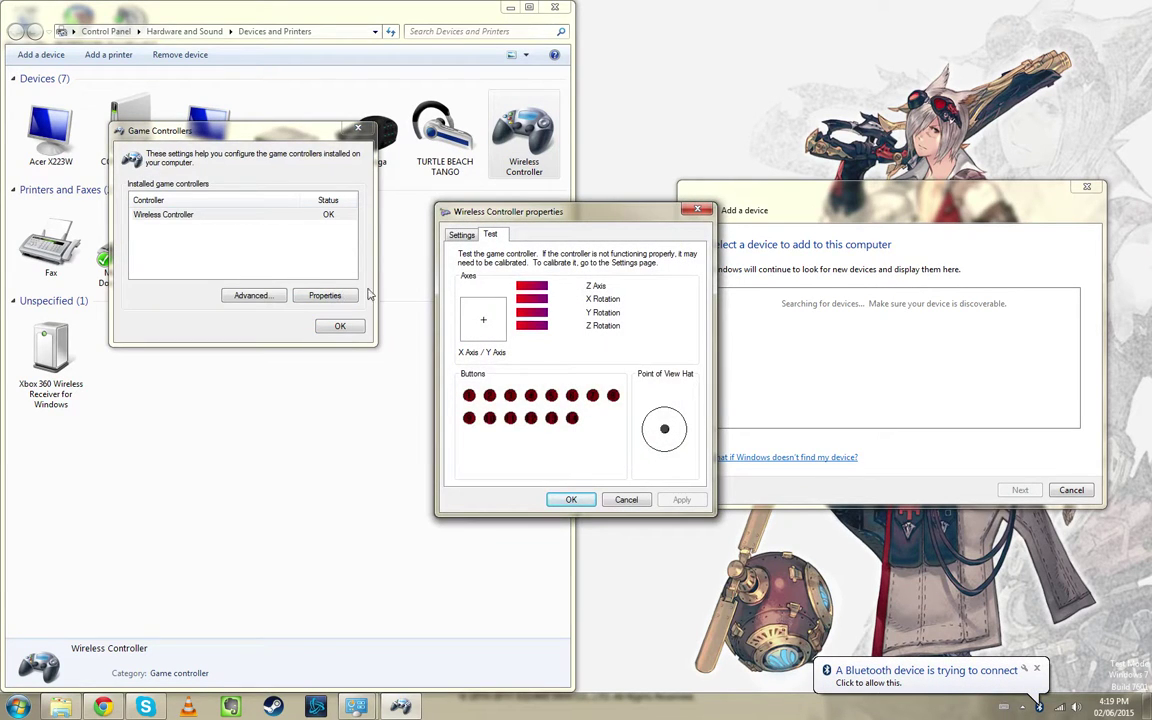
Allow the incoming Bluetooth connection, add the Wireless Controller to the computer and move the wizard clear of the test window.
{"action": "left_click", "coordinate": [930, 688]}
{"action": "left_click", "coordinate": [704, 499]}
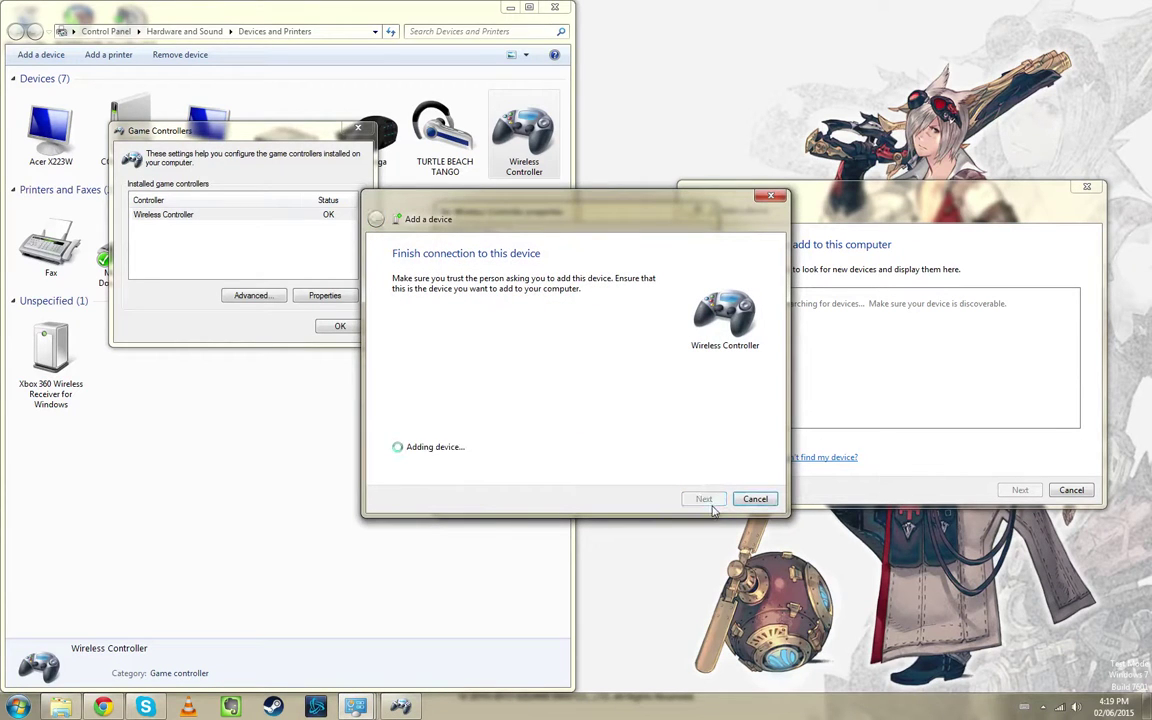
{"action": "left_click_drag", "start_coordinate": [486, 197], "coordinate": [741, 205]}
Close the controller test, the Add a device wizards, the Game Controllers dialog and Devices and Printers.
{"action": "left_click", "coordinate": [604, 327]}
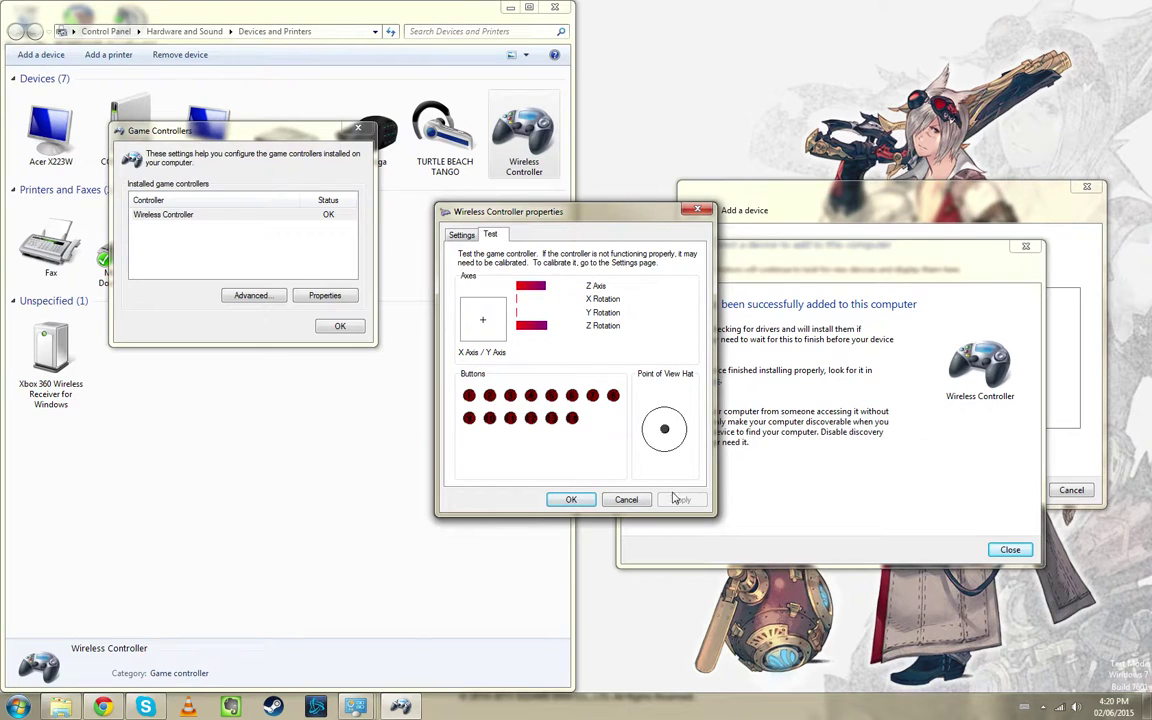
{"action": "left_click", "coordinate": [571, 500]}
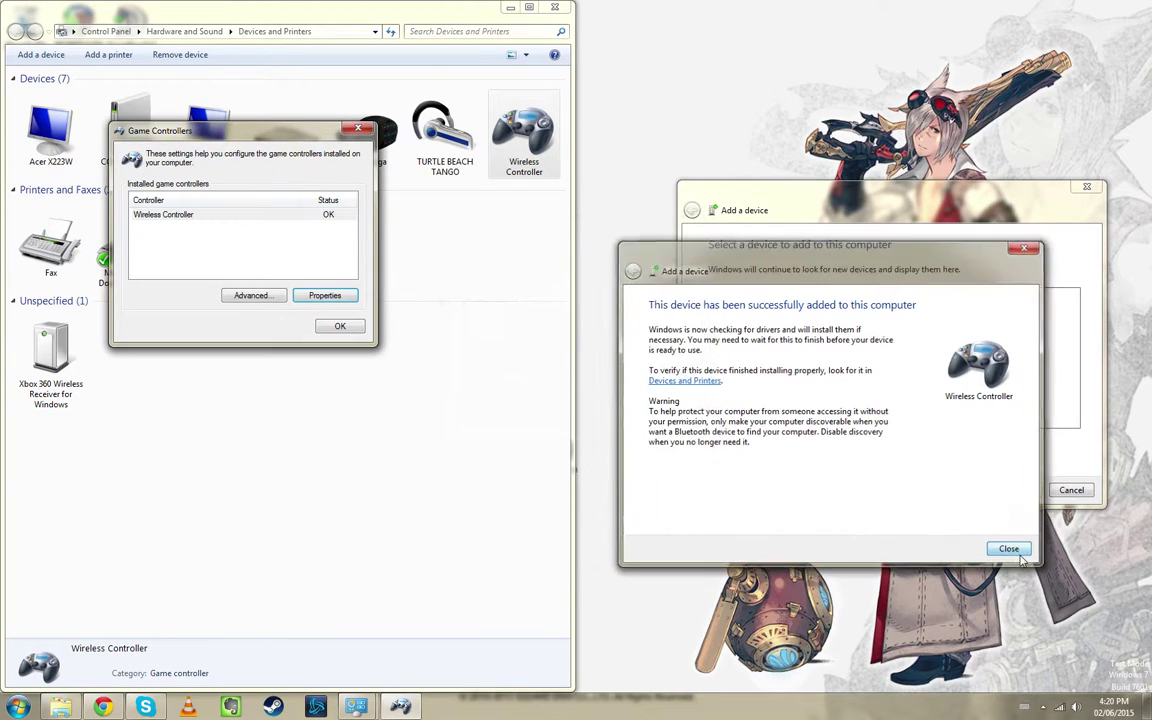
{"action": "left_click", "coordinate": [1010, 549]}
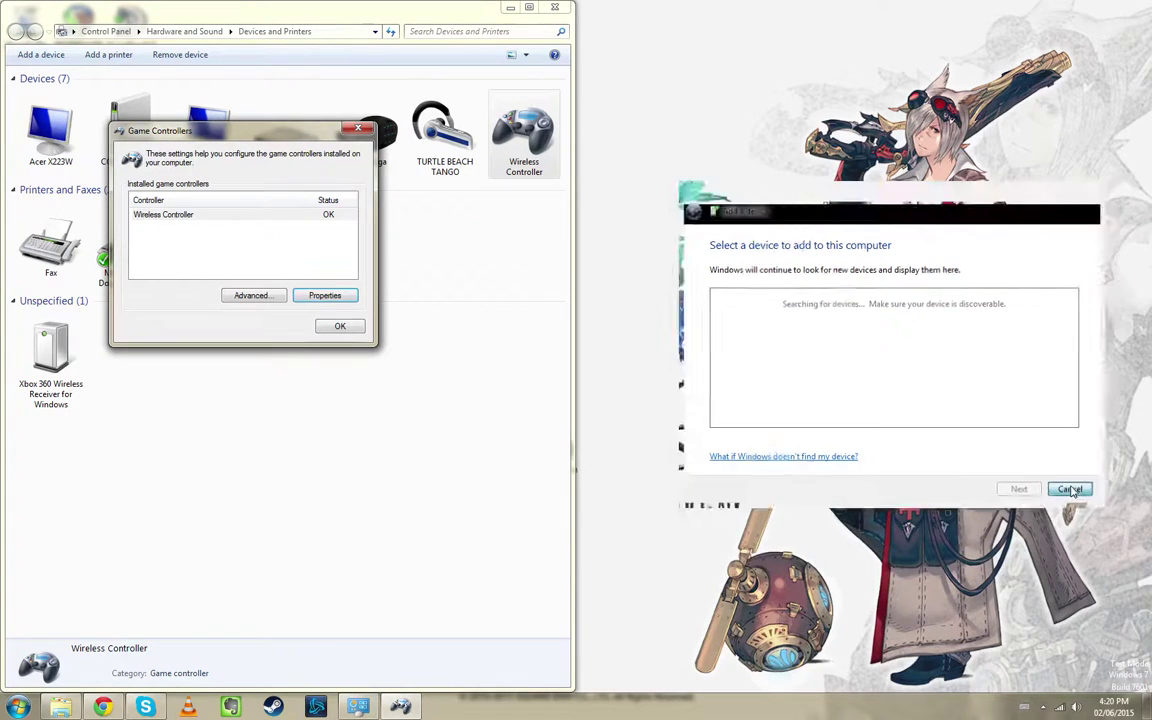
{"action": "left_click", "coordinate": [1072, 490]}
{"action": "left_click", "coordinate": [341, 332]}
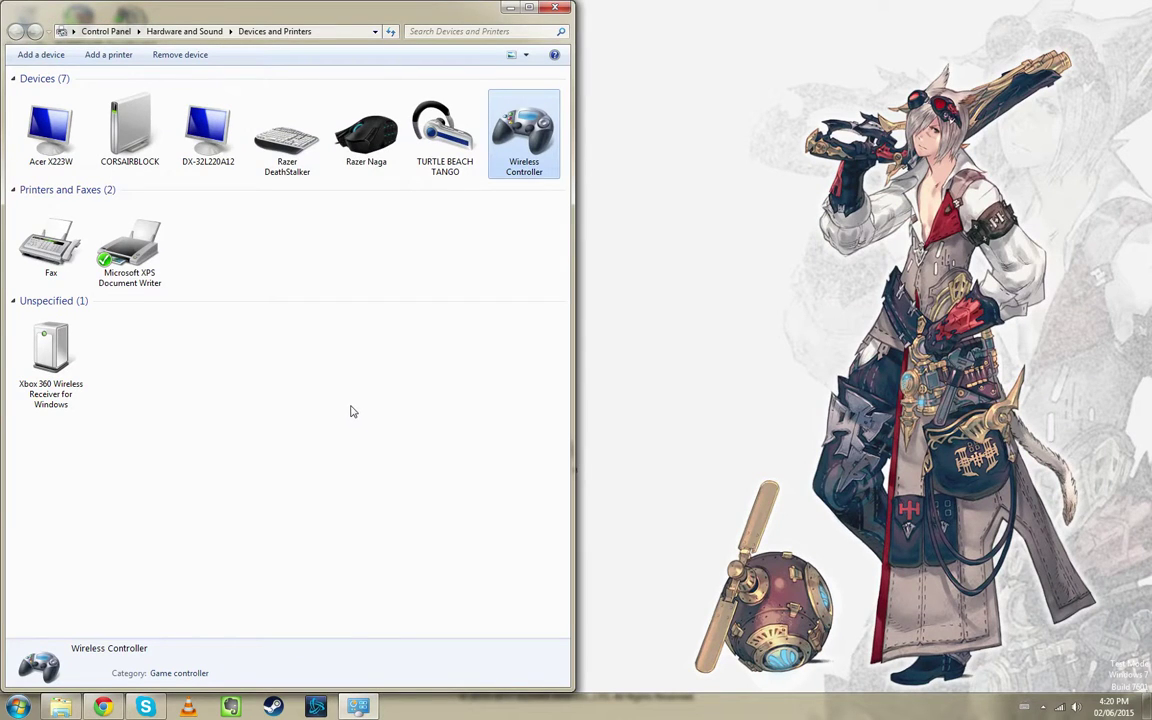
{"action": "left_click", "coordinate": [558, 9]}
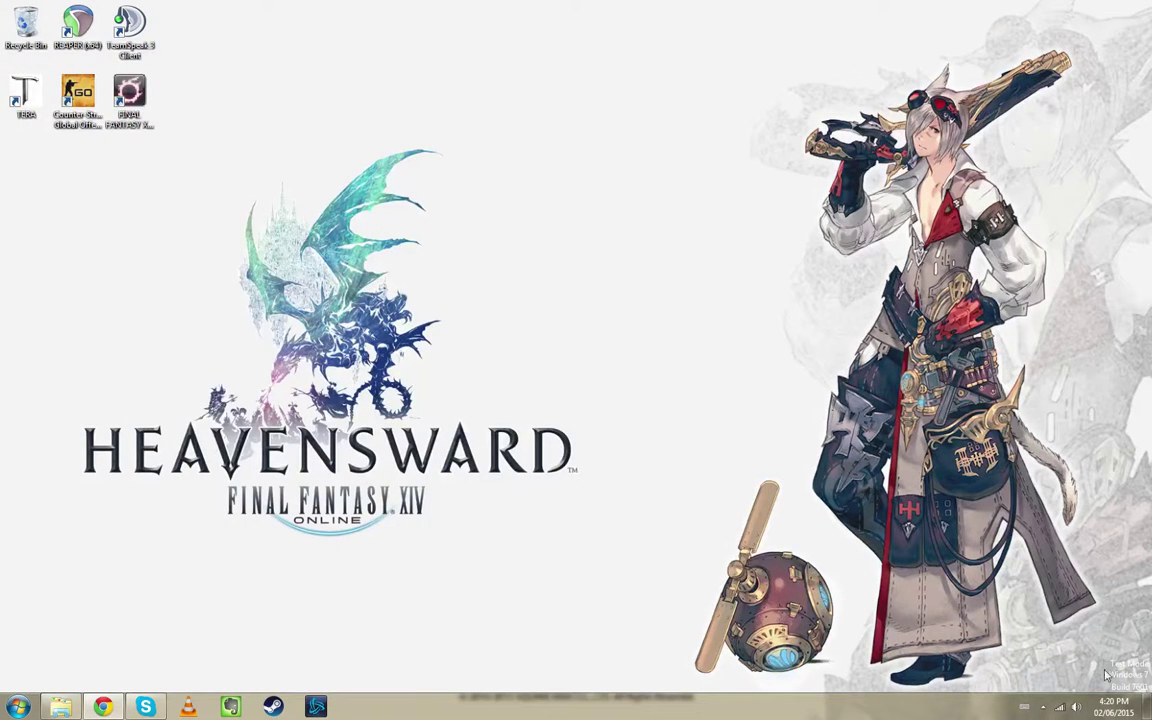
Look for DS4Windows among the background applications and the installed programs.
{"action": "left_click", "coordinate": [1044, 711]}
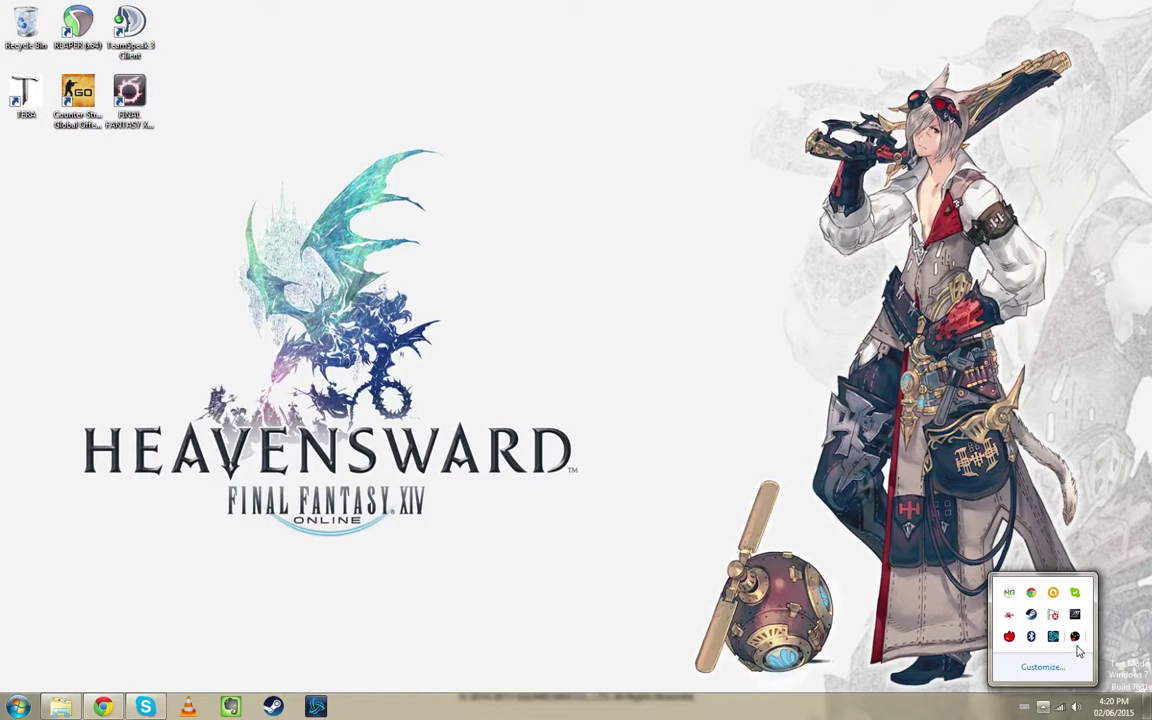
{"action": "left_click", "coordinate": [1075, 638]}
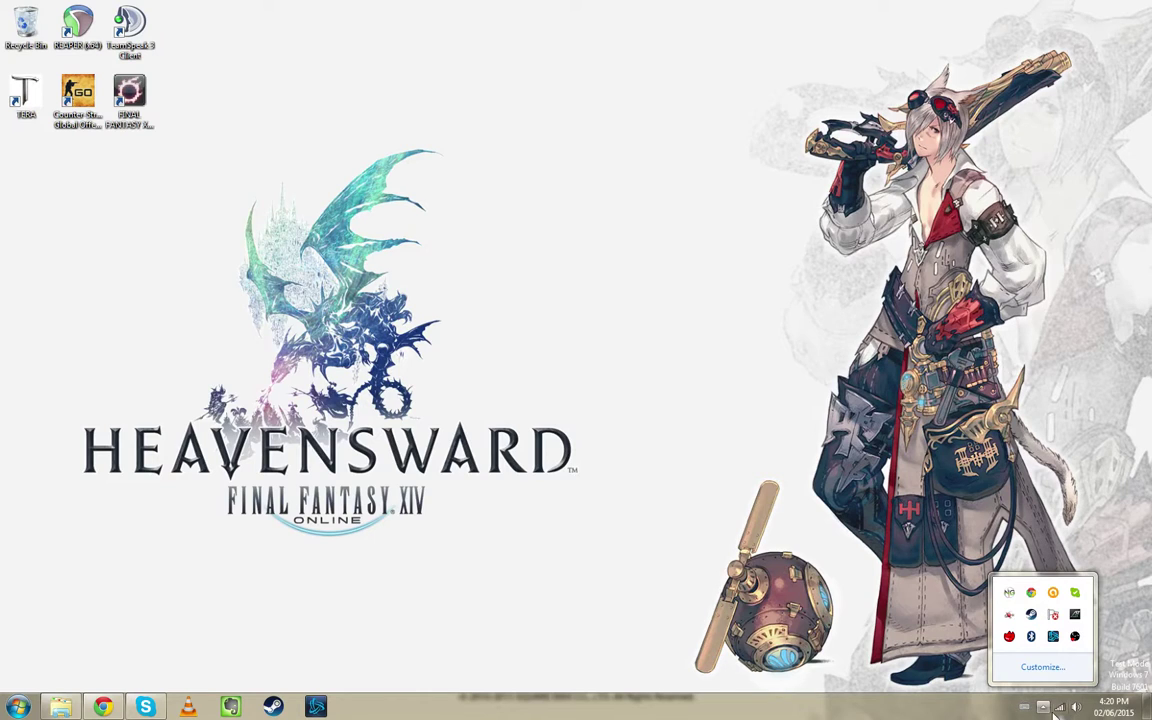
{"action": "left_click", "coordinate": [1048, 708]}
{"action": "key", "text": "super"}
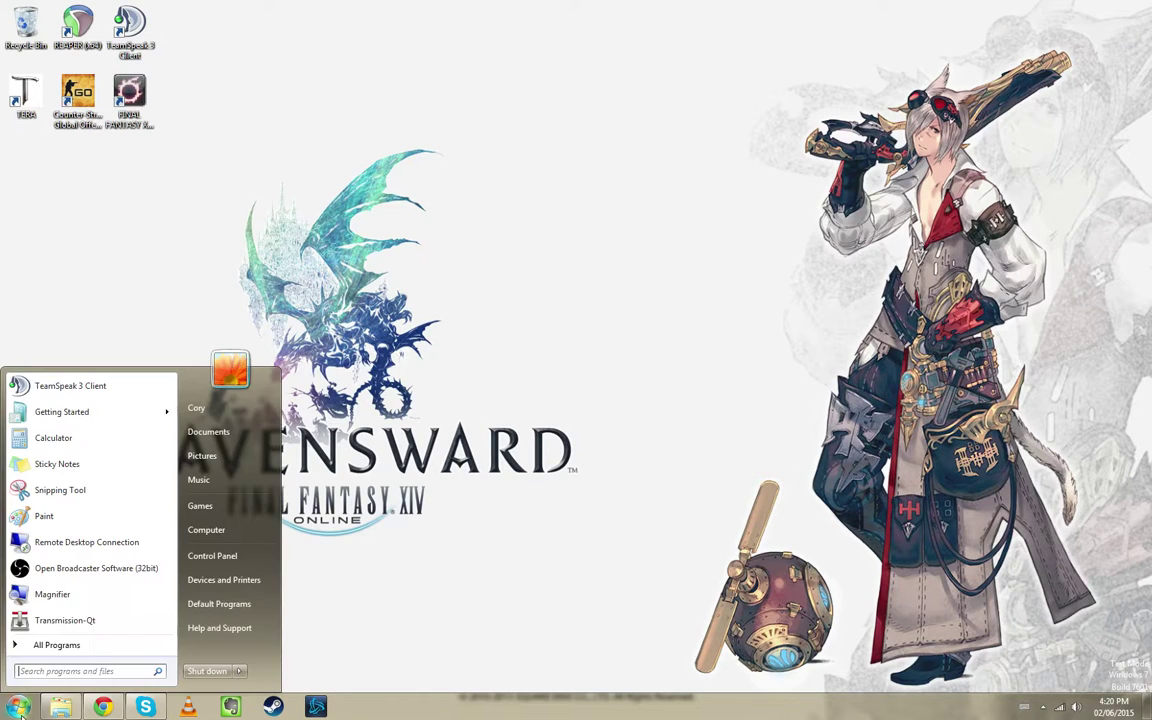
{"action": "left_click", "coordinate": [85, 648]}
{"action": "scroll", "coordinate": [70, 520], "scroll_direction": "down", "scroll_amount": 6}
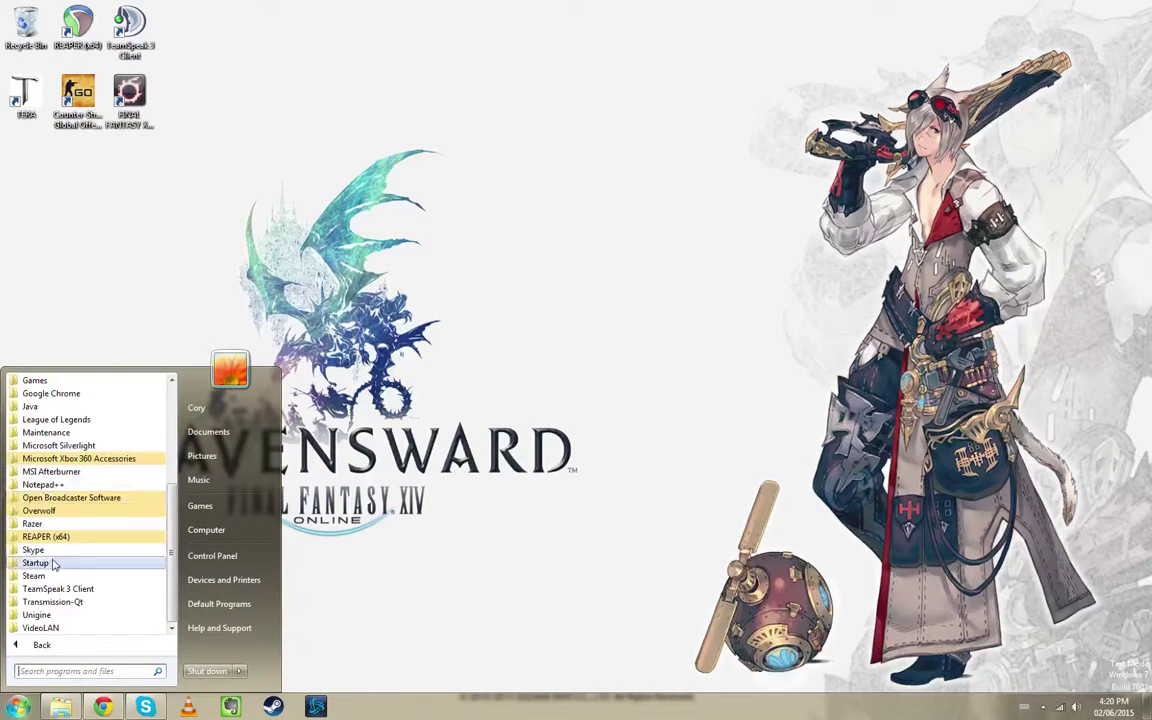
{"action": "scroll", "coordinate": [75, 546], "scroll_direction": "up", "scroll_amount": 1}
{"action": "scroll", "coordinate": [85, 545], "scroll_direction": "up", "scroll_amount": 4}
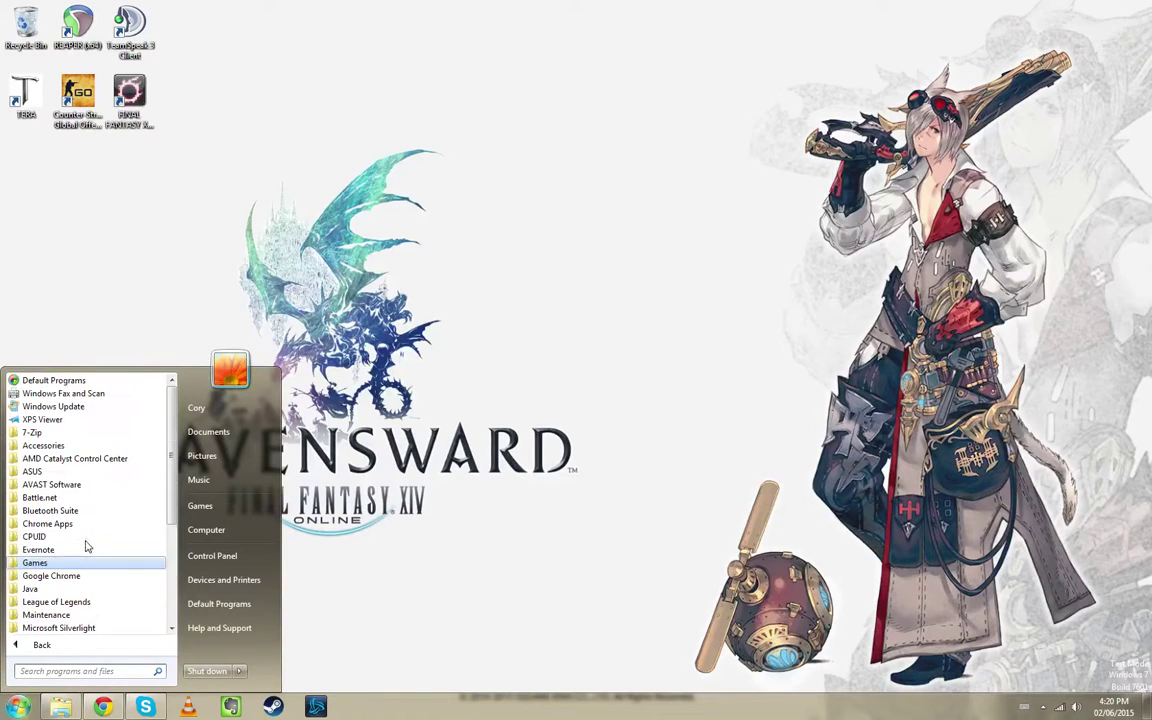
{"action": "left_click", "coordinate": [66, 648]}
{"action": "left_click", "coordinate": [405, 452]}
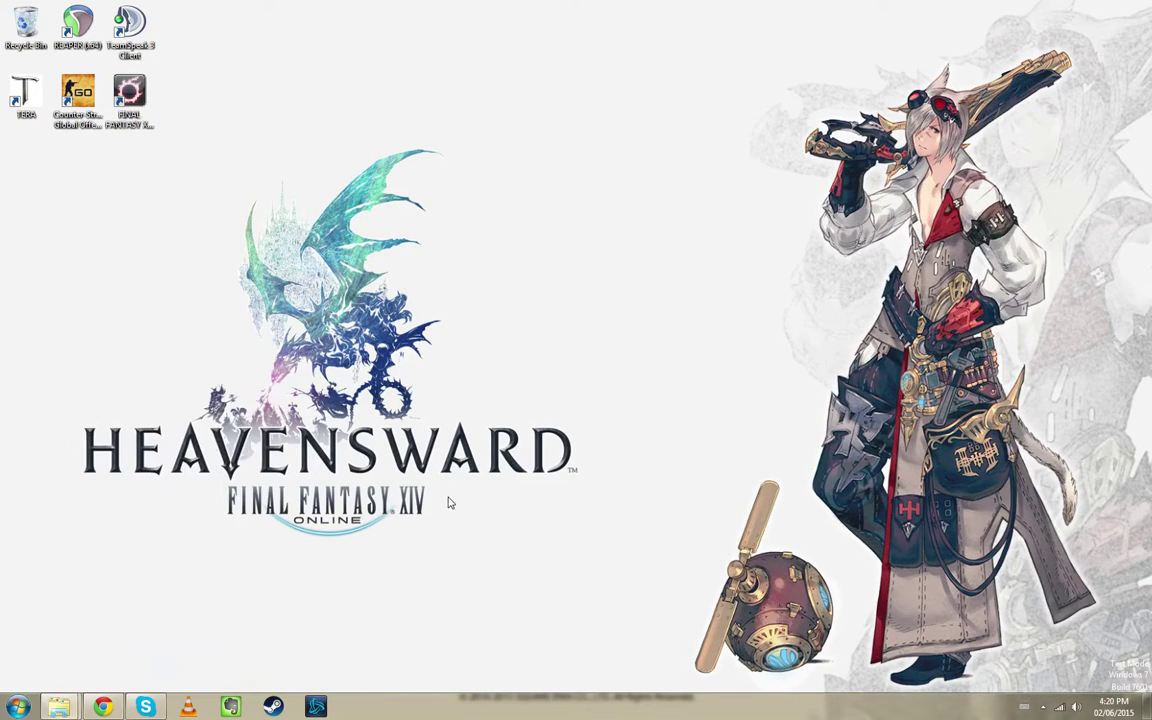
Launch DS4Windows from the DS4 folder in Downloads and close the file browser.
{"action": "left_click_drag", "start_coordinate": [1151, 20], "coordinate": [530, 121]}
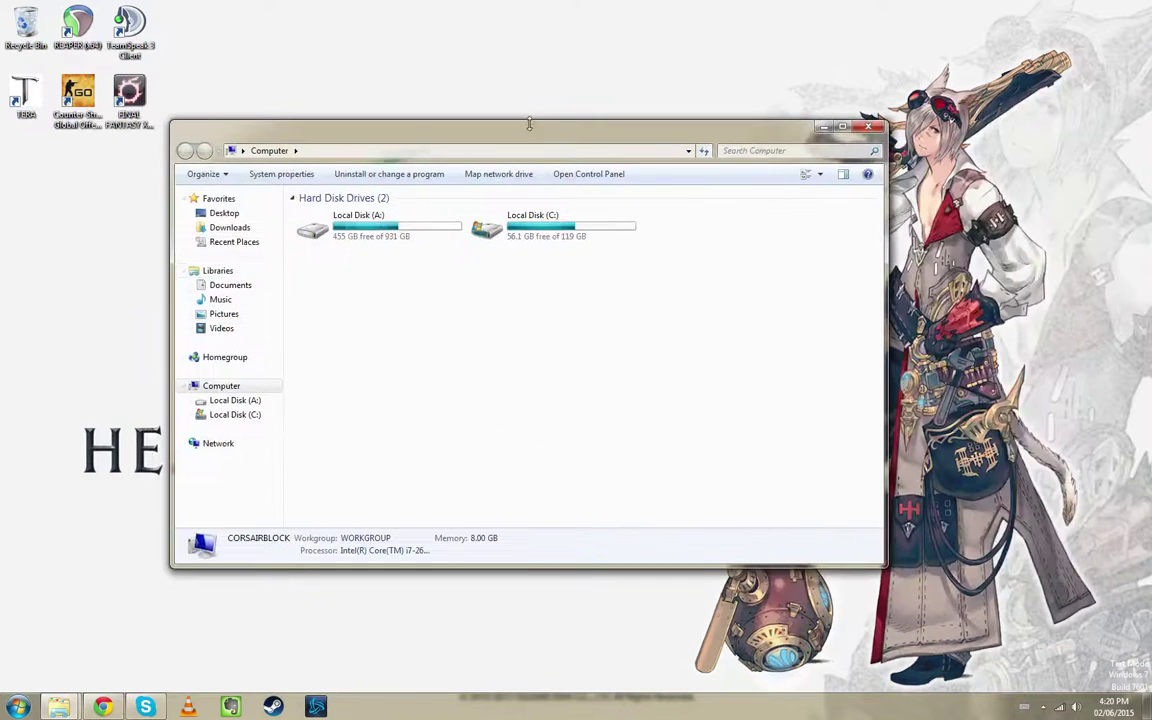
{"action": "left_click", "coordinate": [228, 400]}
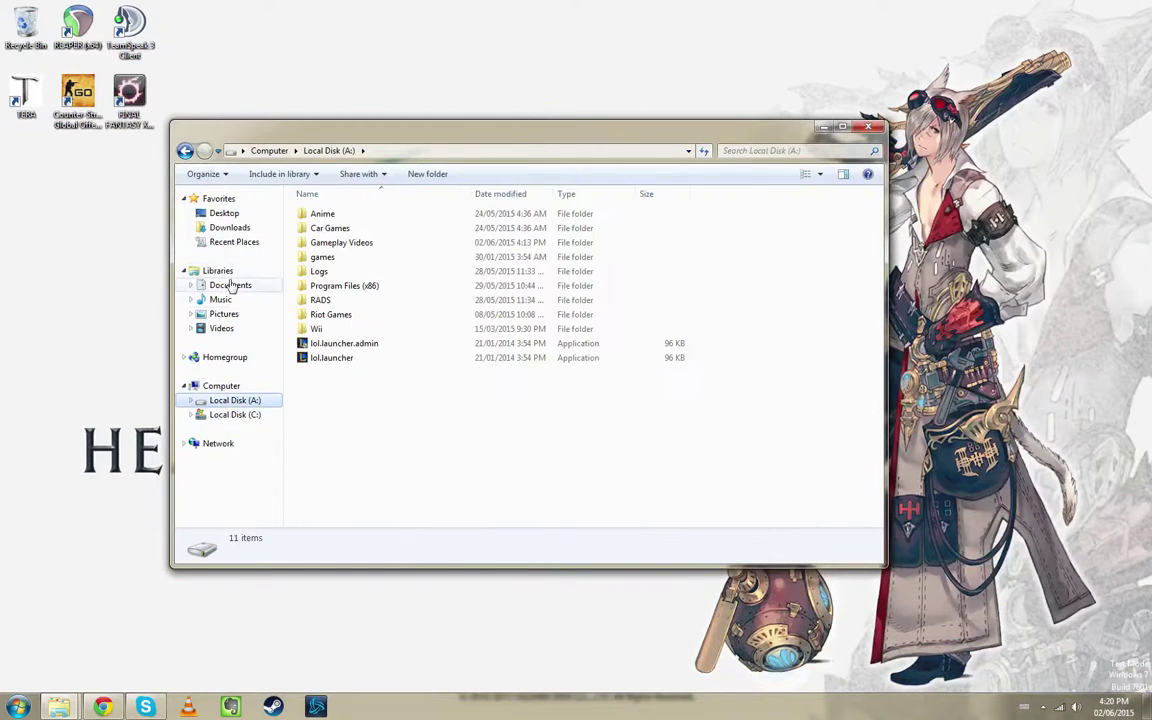
{"action": "left_click", "coordinate": [217, 229]}
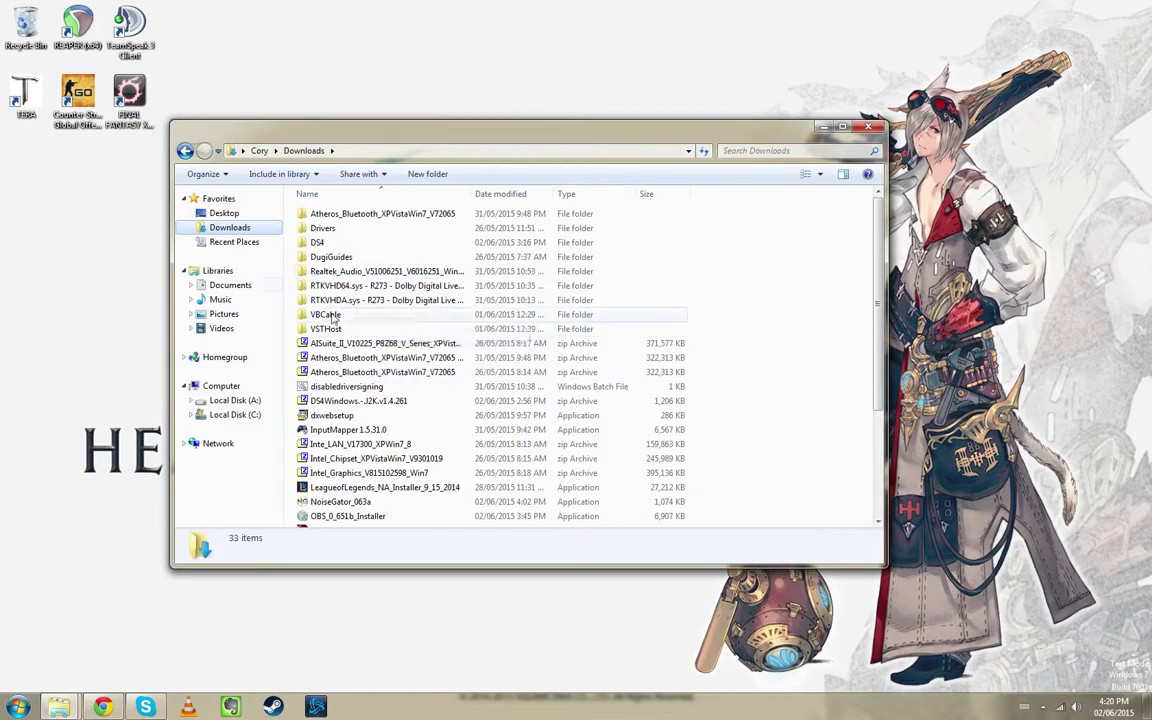
{"action": "double_click", "coordinate": [340, 244]}
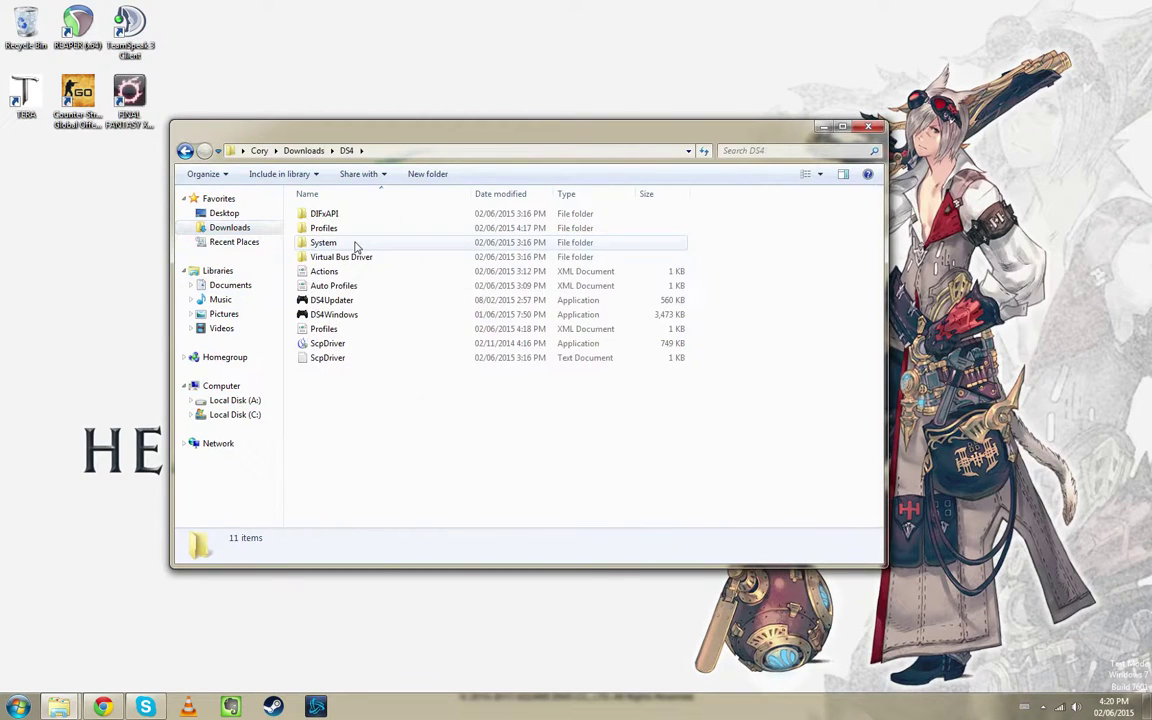
{"action": "left_click", "coordinate": [344, 317]}
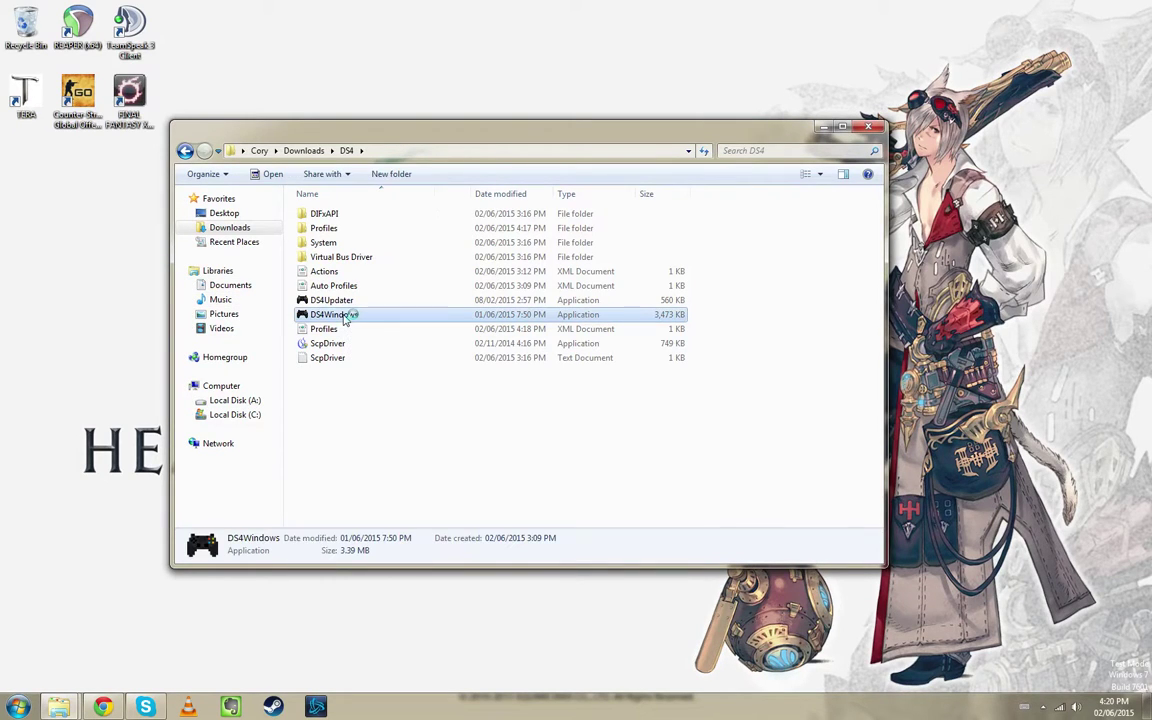
{"action": "left_click", "coordinate": [872, 128]}
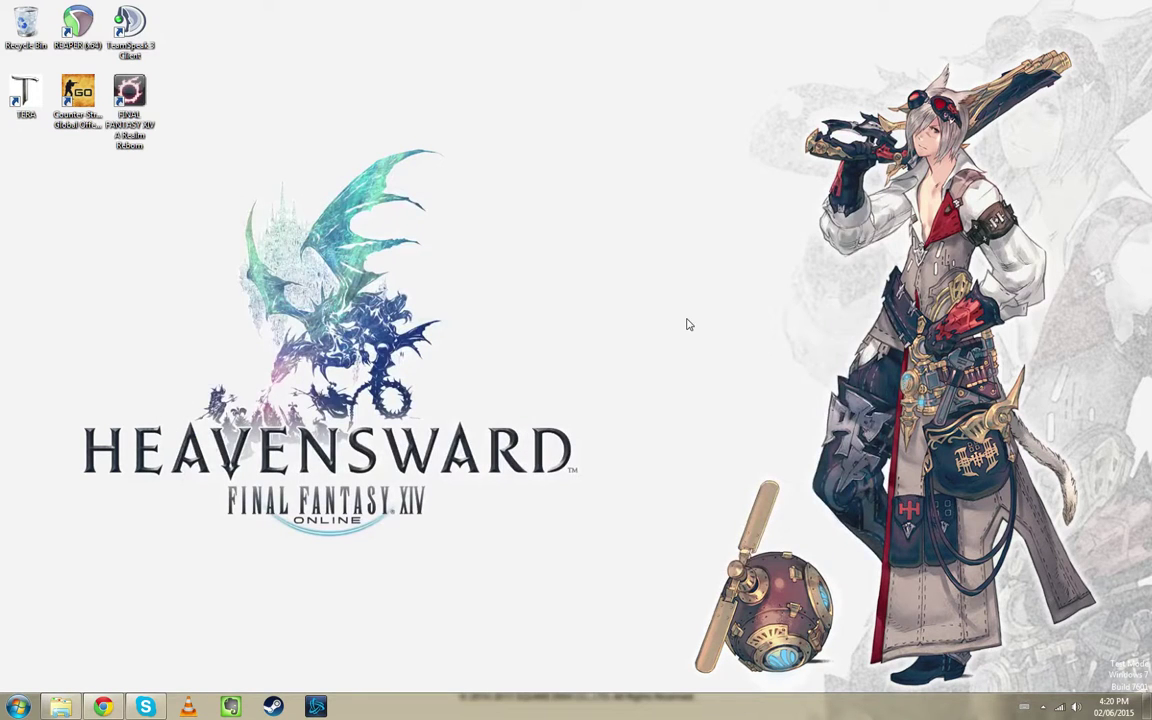
Bring up the main window of the running DS4Windows application and maximize it.
{"action": "left_click", "coordinate": [1043, 705]}
{"action": "right_click", "coordinate": [1075, 615]}
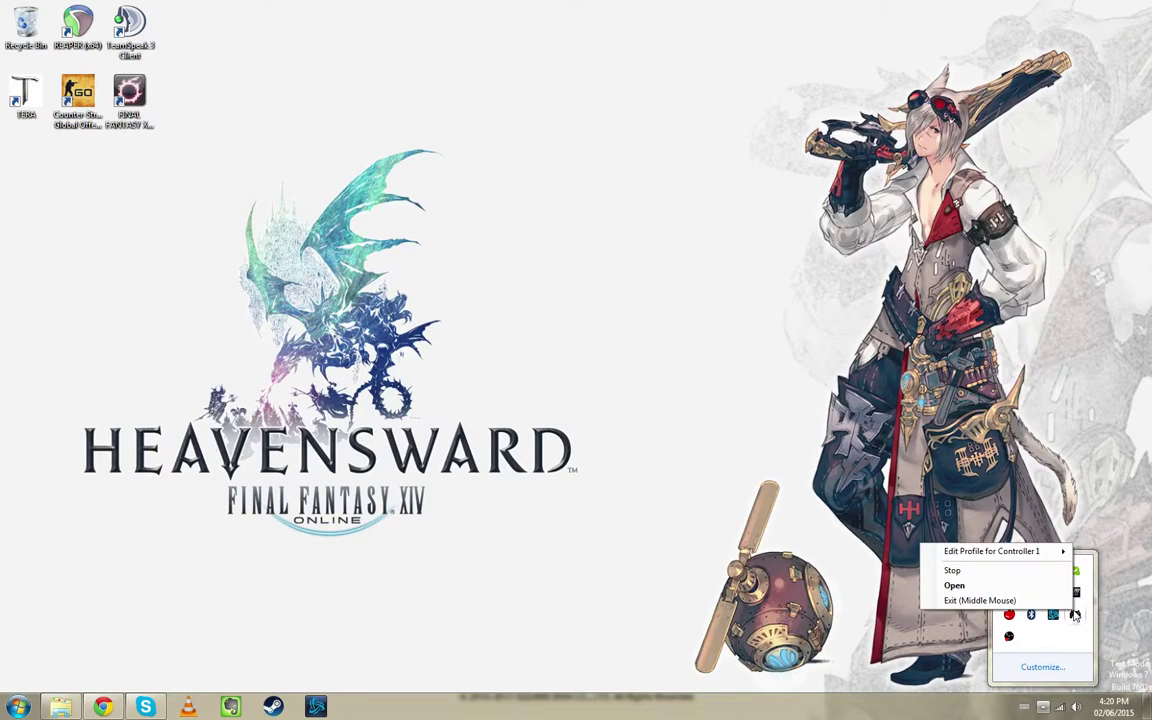
{"action": "left_click", "coordinate": [1013, 587]}
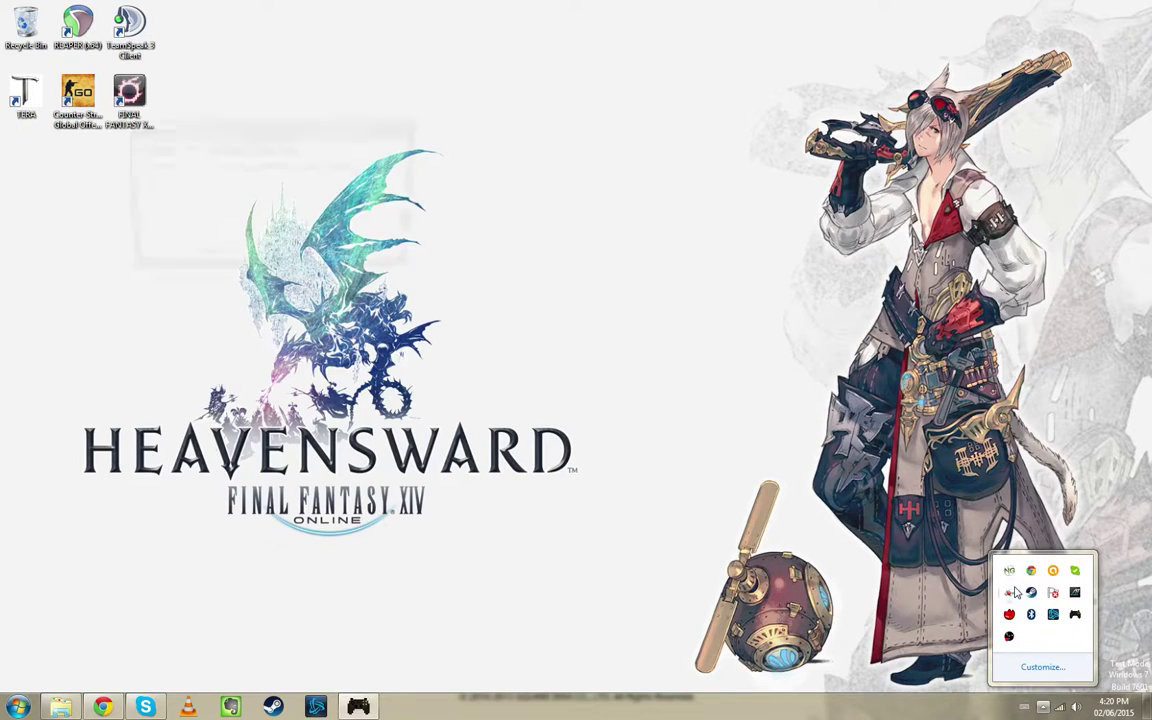
{"action": "left_click", "coordinate": [1045, 708]}
{"action": "left_click", "coordinate": [374, 128]}
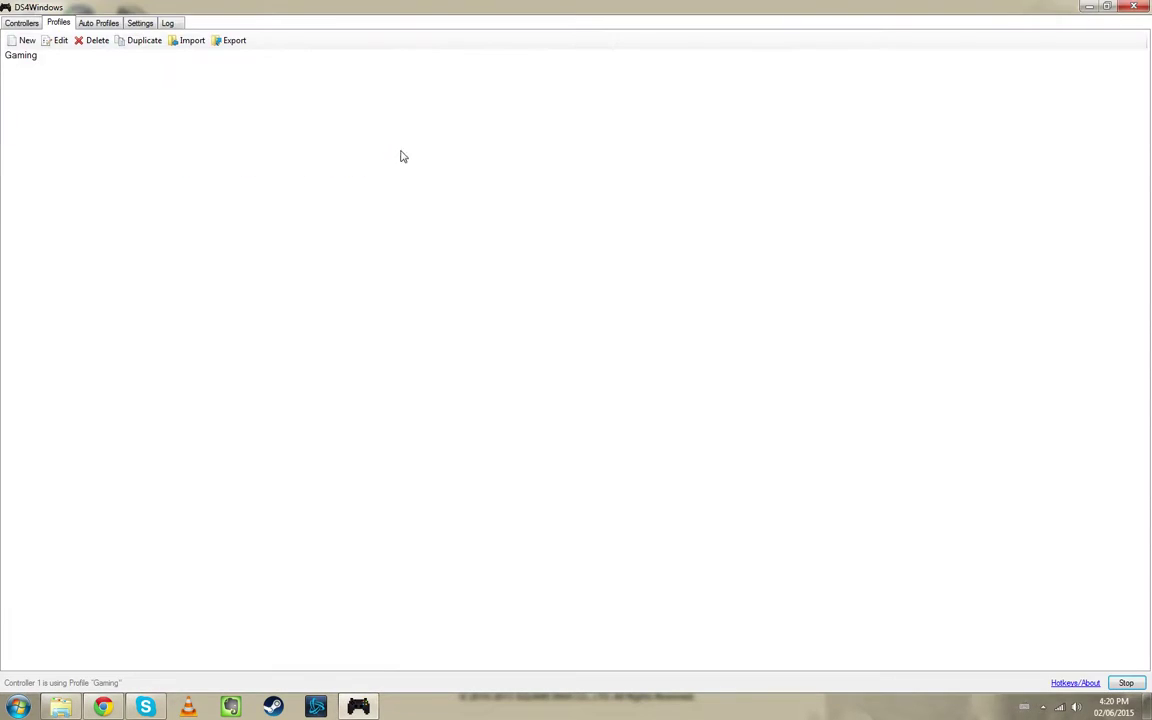
Check the connected controller's Bluetooth status and the profiles that can be selected for it.
{"action": "left_click", "coordinate": [18, 23]}
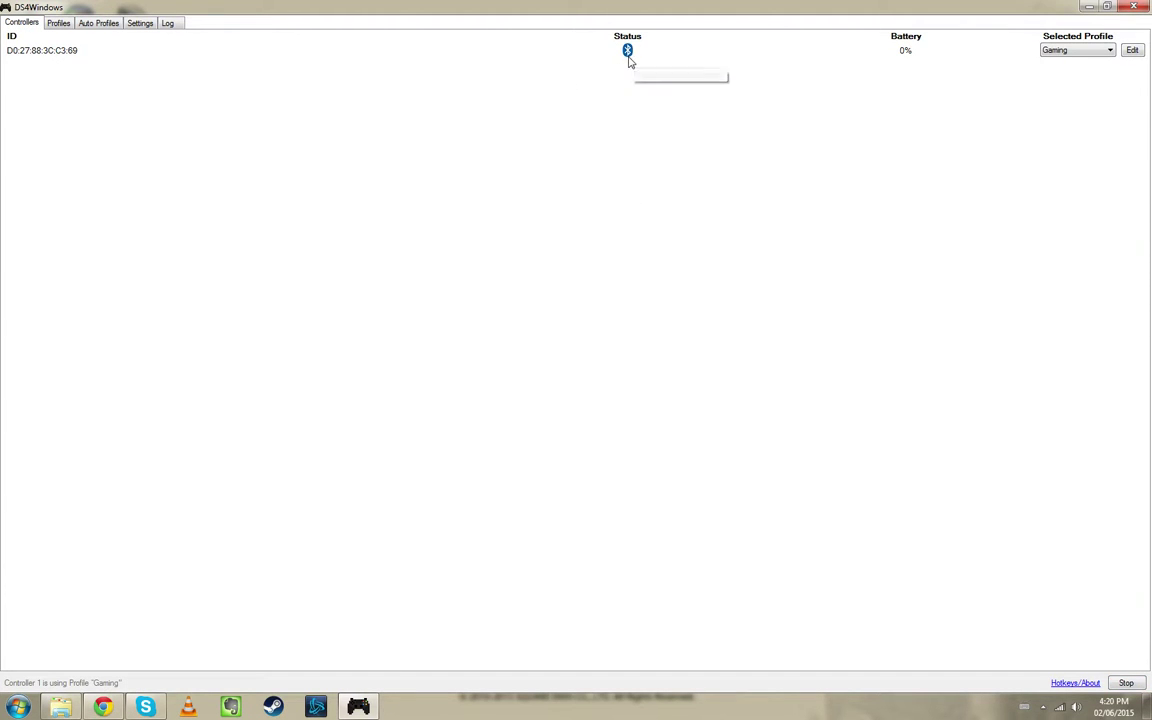
{"action": "left_click", "coordinate": [1068, 52]}
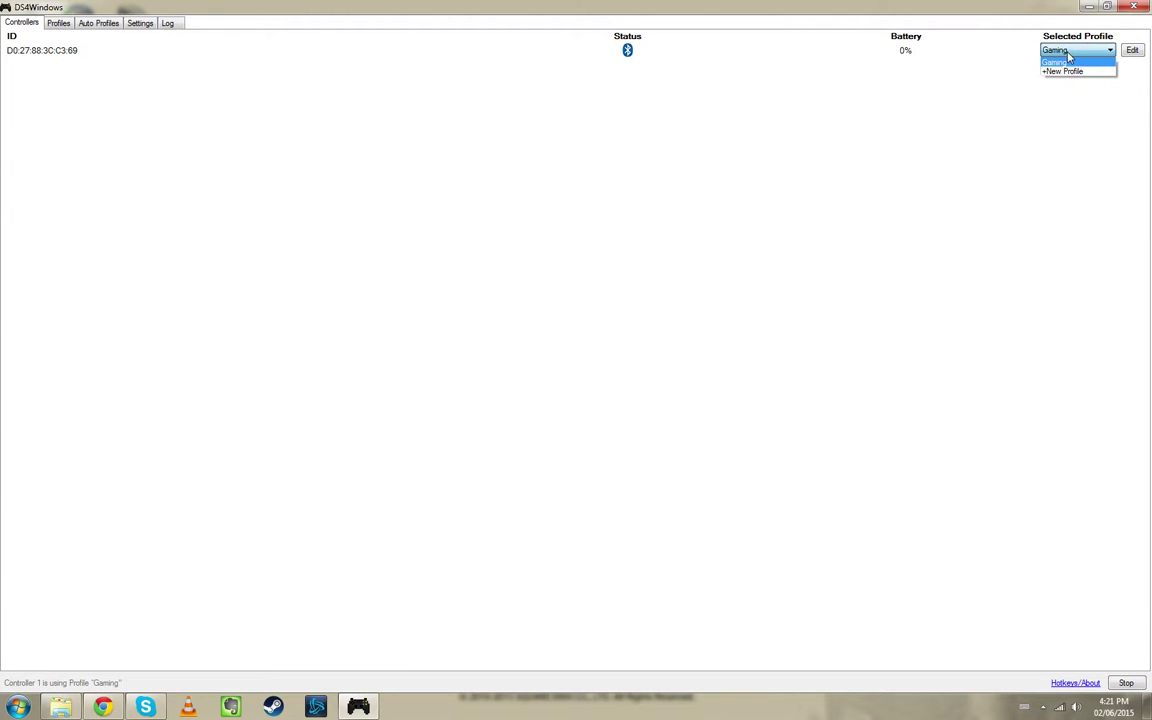
{"action": "left_click", "coordinate": [1069, 54]}
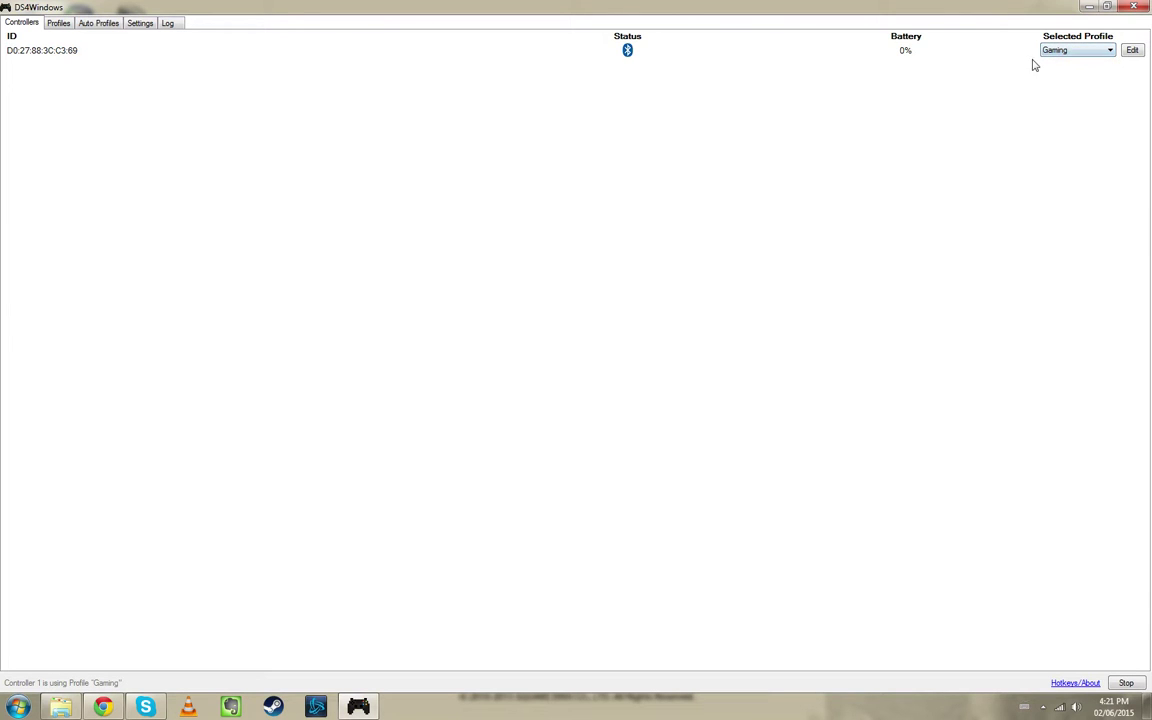
Review the DS4Windows settings, the log, and the auto-profile options for adding programs and assigning a profile to Controller 1.
{"action": "left_click", "coordinate": [105, 24]}
{"action": "left_click", "coordinate": [141, 23]}
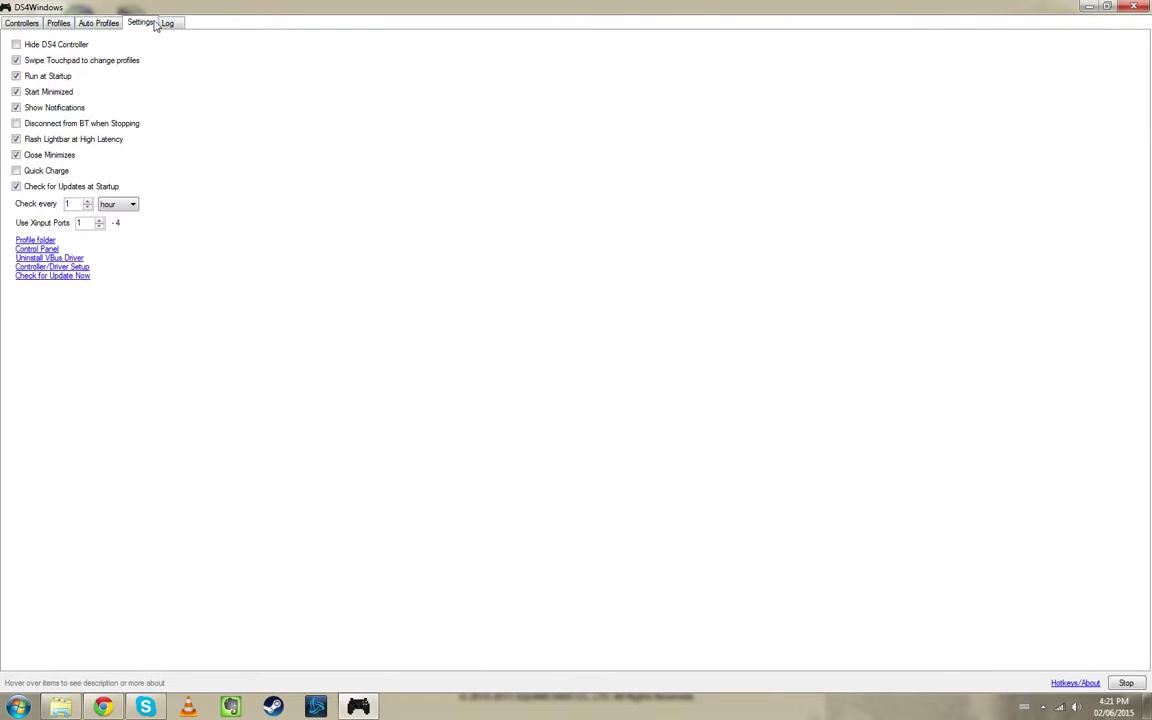
{"action": "left_click", "coordinate": [168, 23]}
{"action": "left_click", "coordinate": [88, 23]}
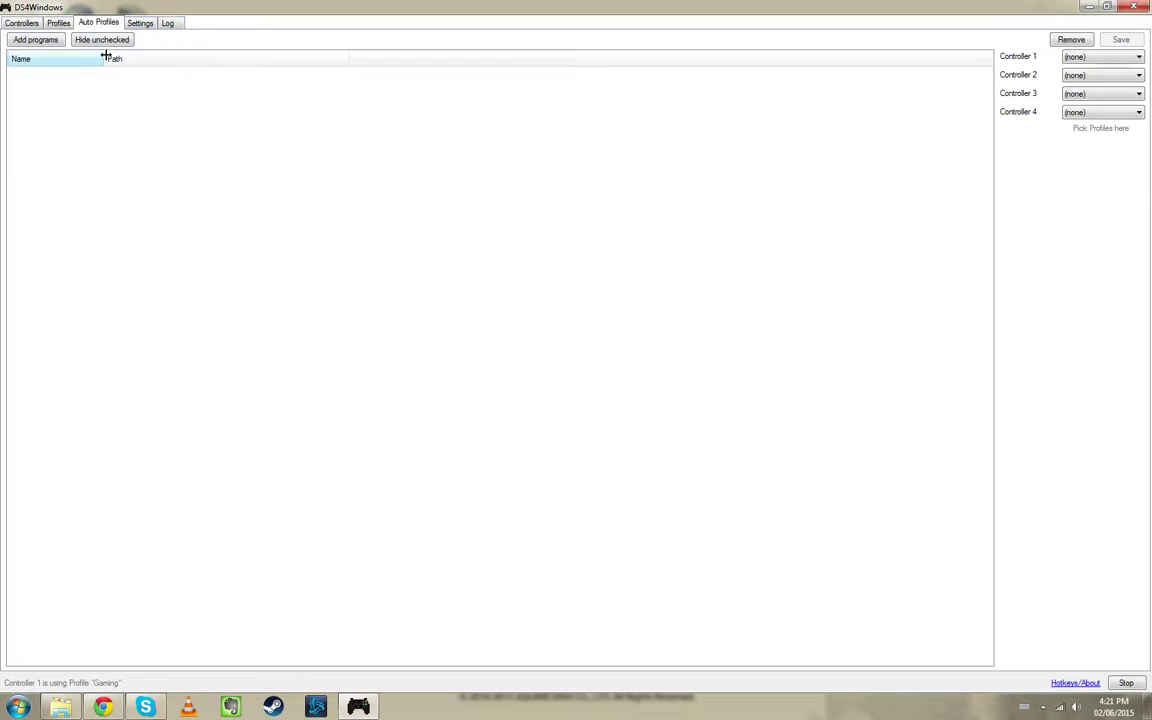
{"action": "left_click", "coordinate": [34, 40]}
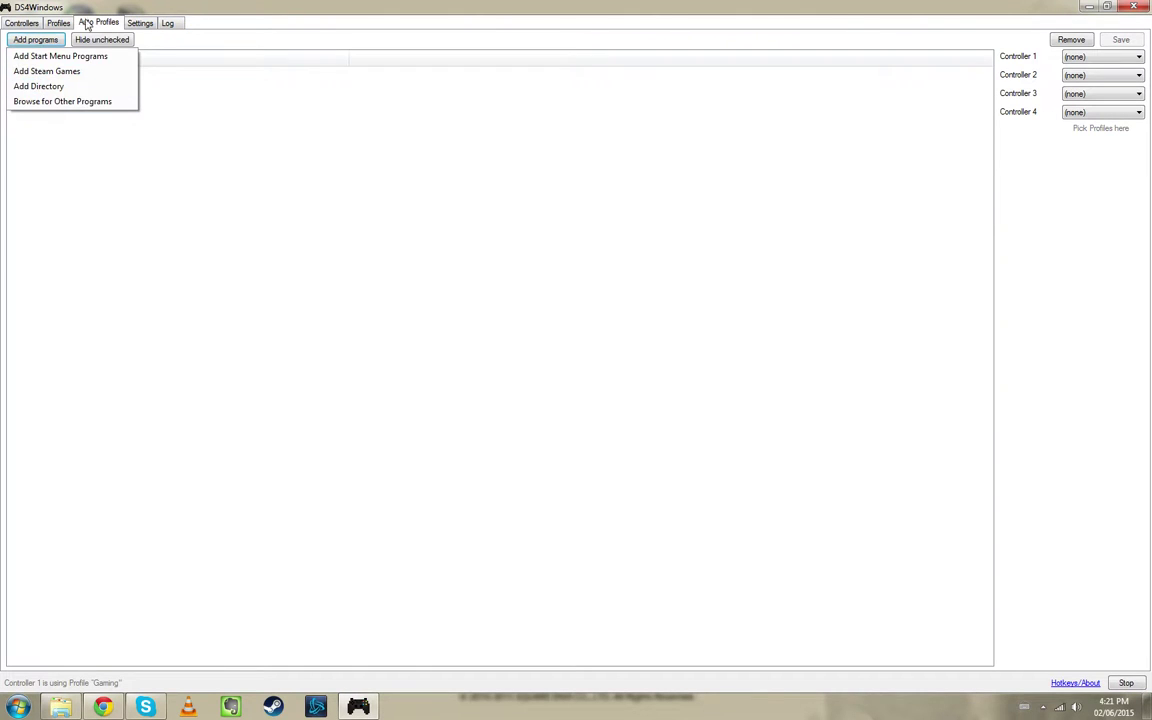
{"action": "left_click", "coordinate": [85, 21]}
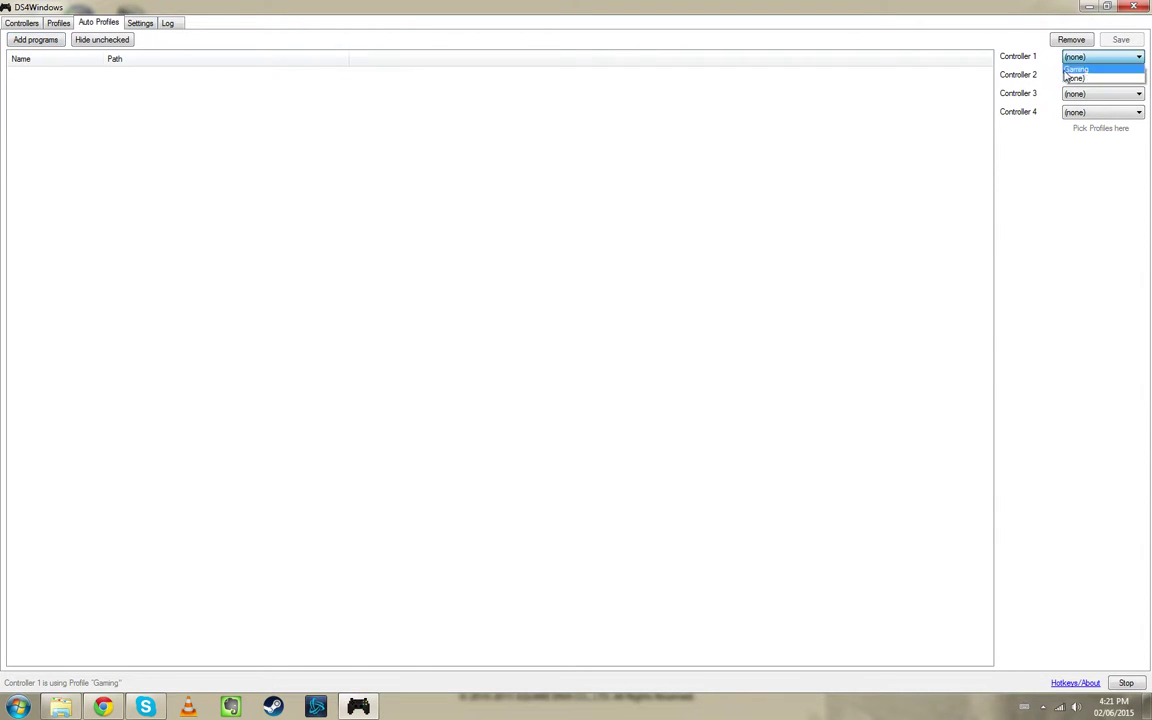
{"action": "left_click", "coordinate": [1097, 60]}
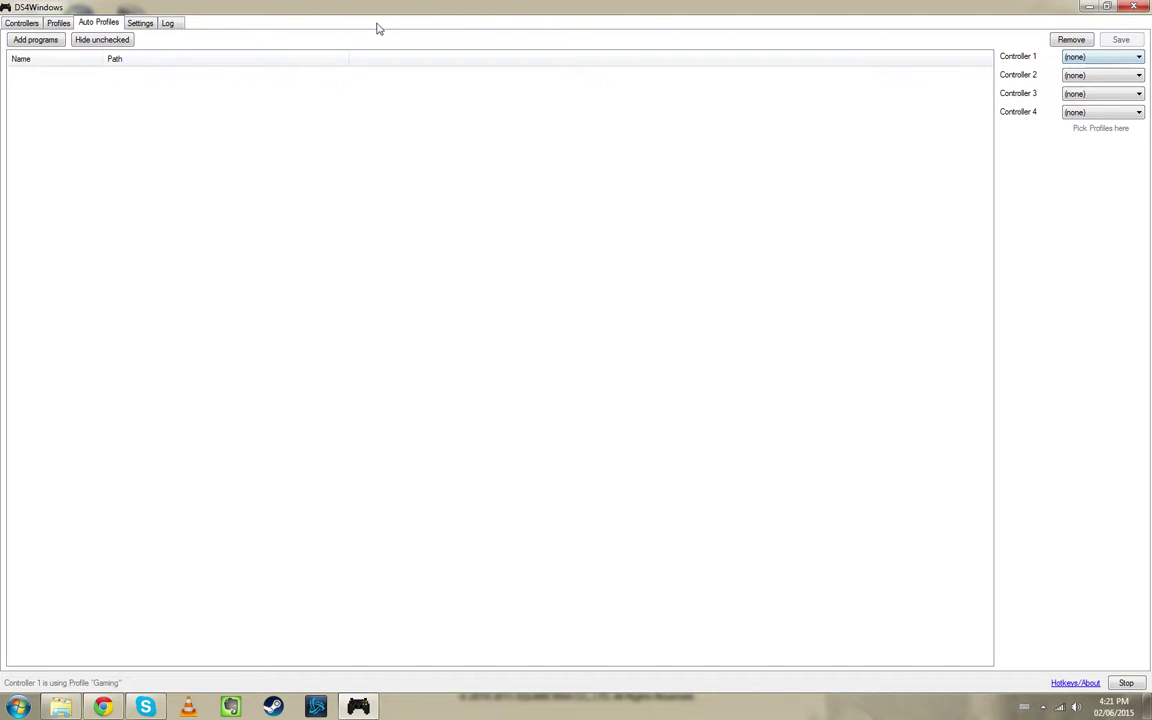
Review the saved profiles list and the connected controllers list.
{"action": "left_click", "coordinate": [55, 23]}
{"action": "left_click", "coordinate": [26, 23]}
{"action": "left_click", "coordinate": [52, 23]}
{"action": "left_click", "coordinate": [30, 24]}
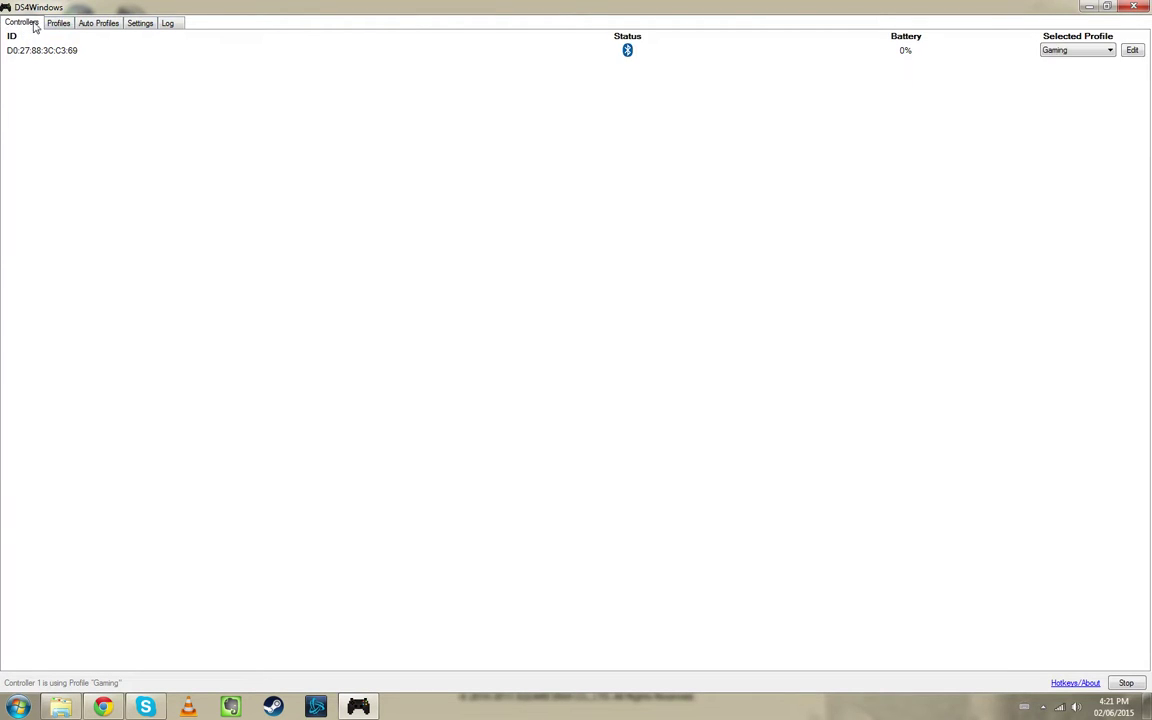
{"action": "left_click", "coordinate": [60, 23]}
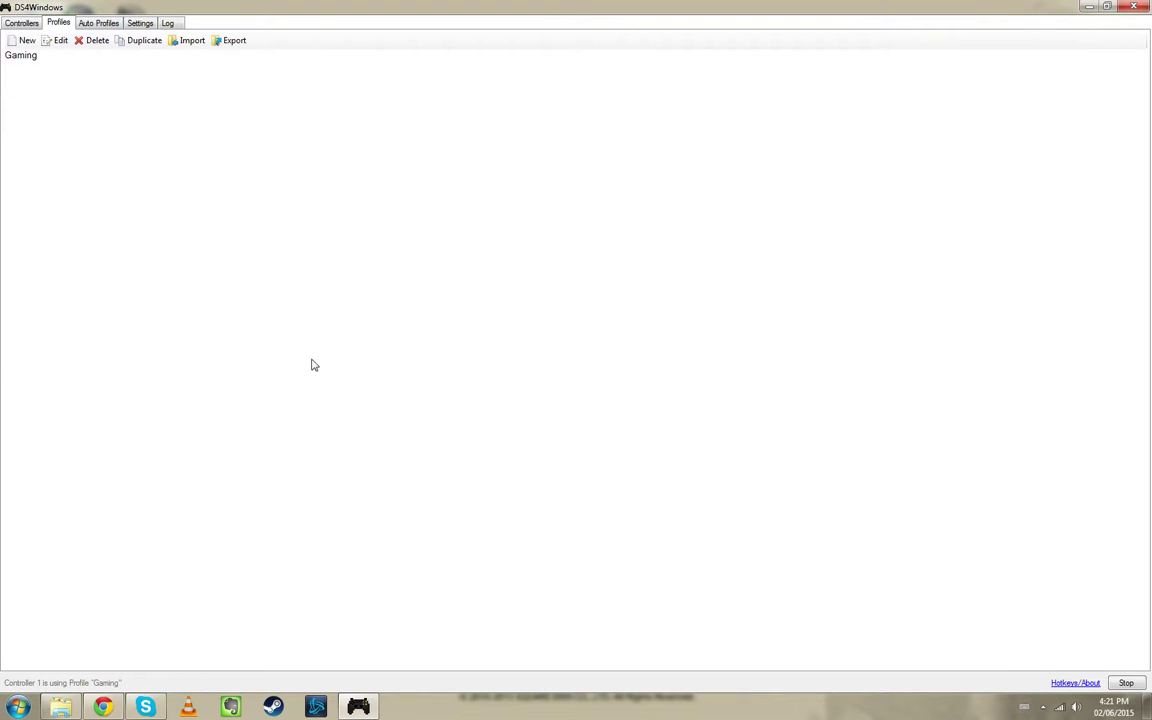
{"action": "left_click", "coordinate": [25, 22]}
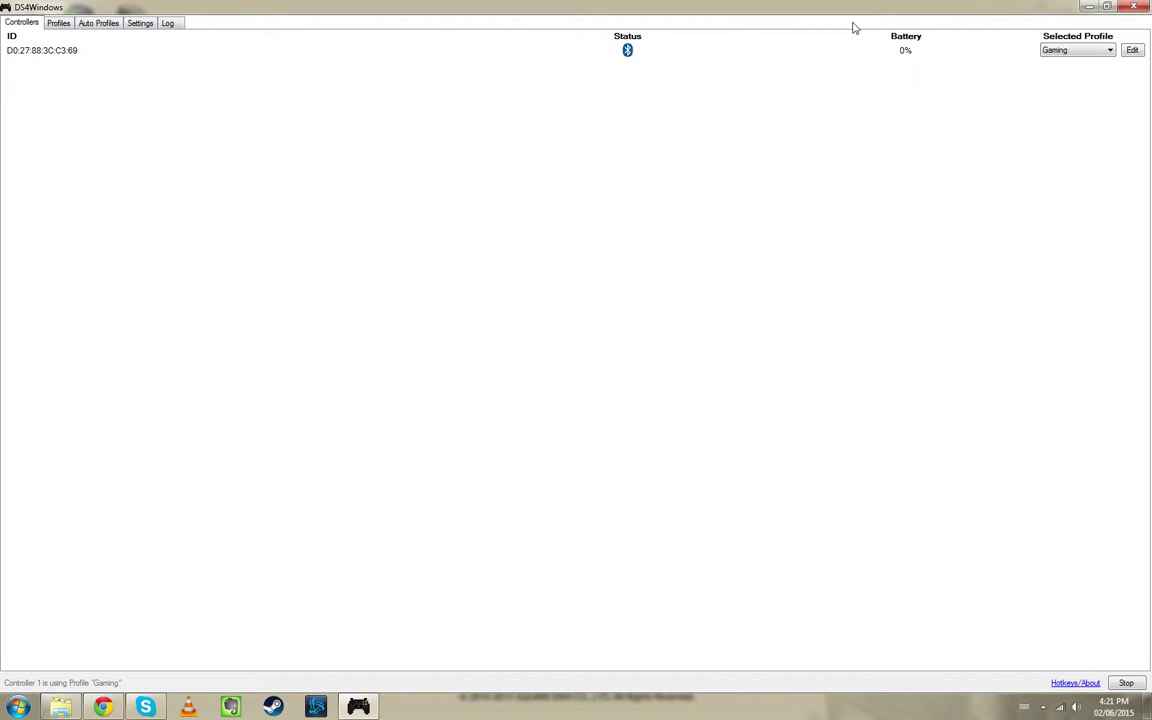
Close the DS4Windows window and start FINAL FANTASY XIV: A Realm Reborn through its launcher.
{"action": "left_click", "coordinate": [1134, 8]}
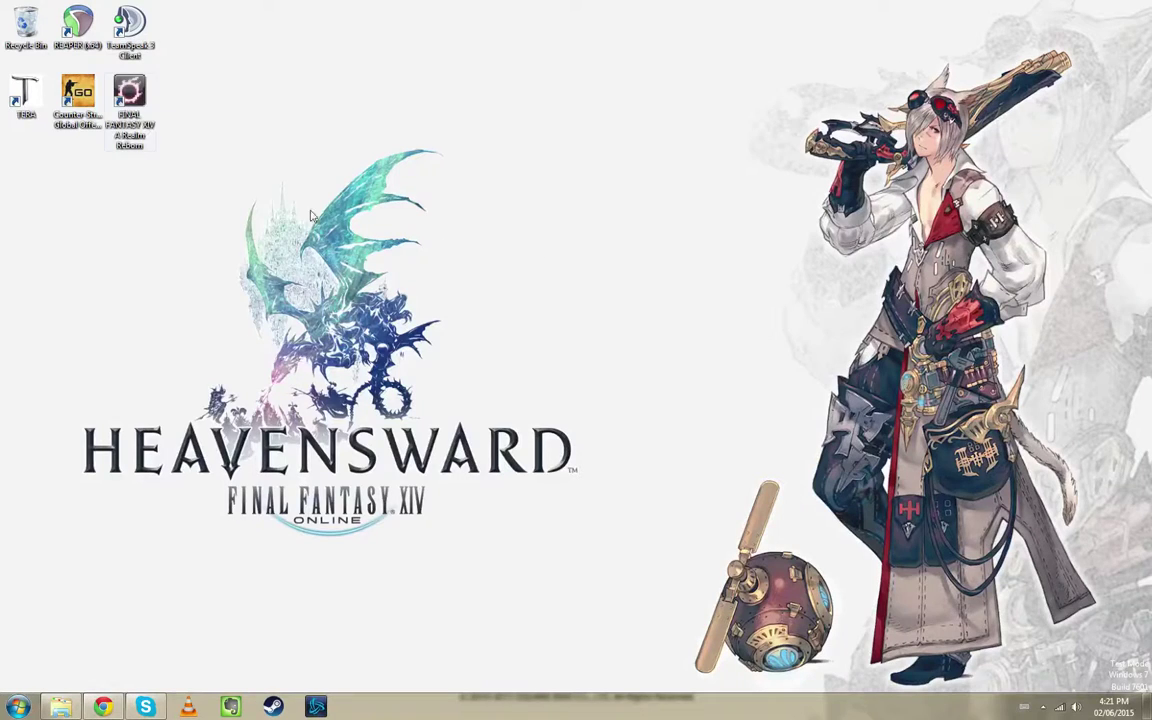
{"action": "double_click", "coordinate": [134, 93]}
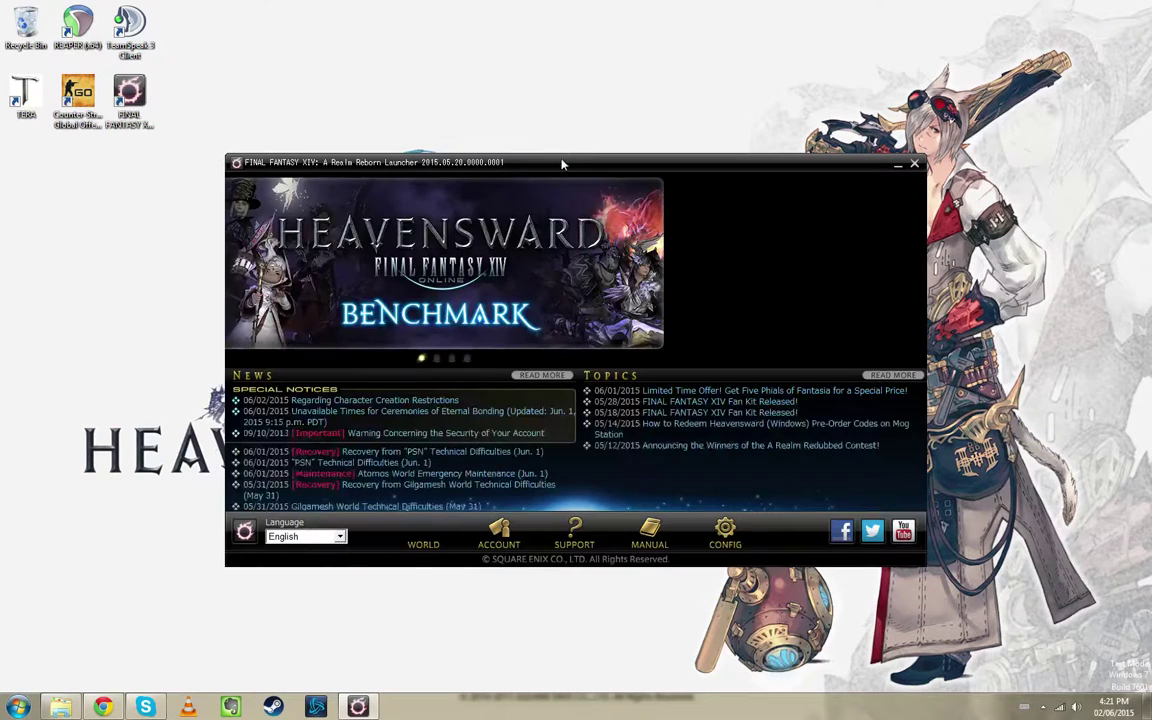
{"action": "left_click_drag", "start_coordinate": [563, 160], "coordinate": [740, 170]}
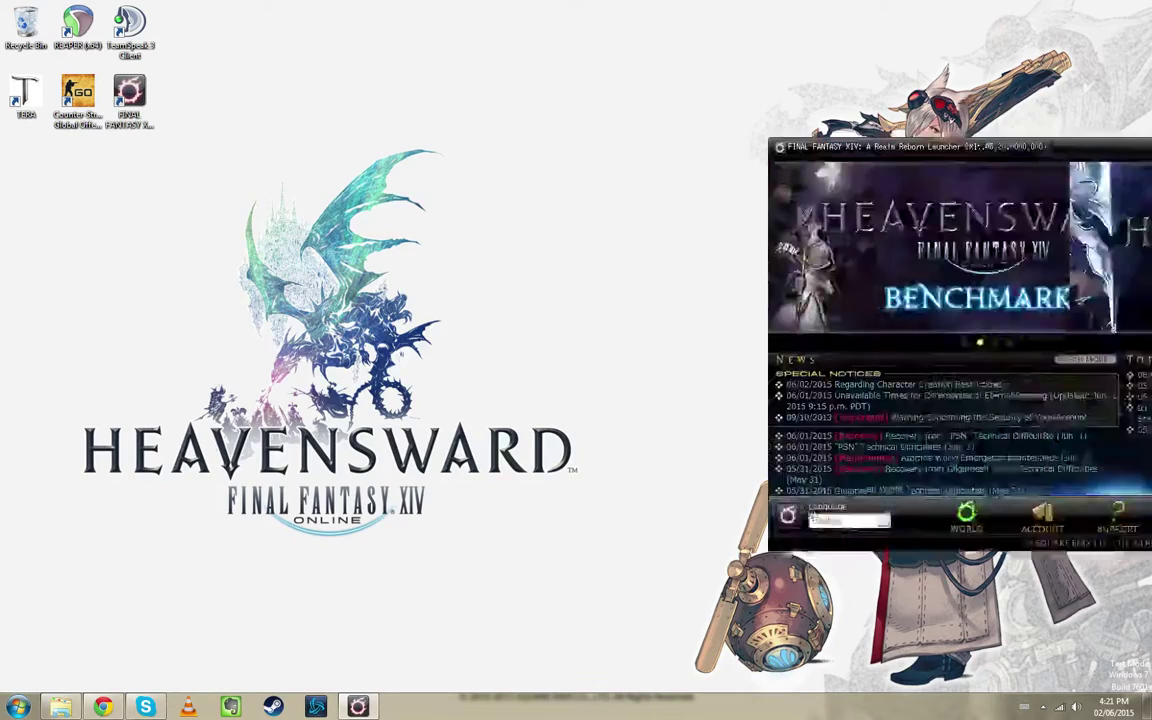
{"action": "left_click_drag", "start_coordinate": [1140, 147], "coordinate": [588, 136]}
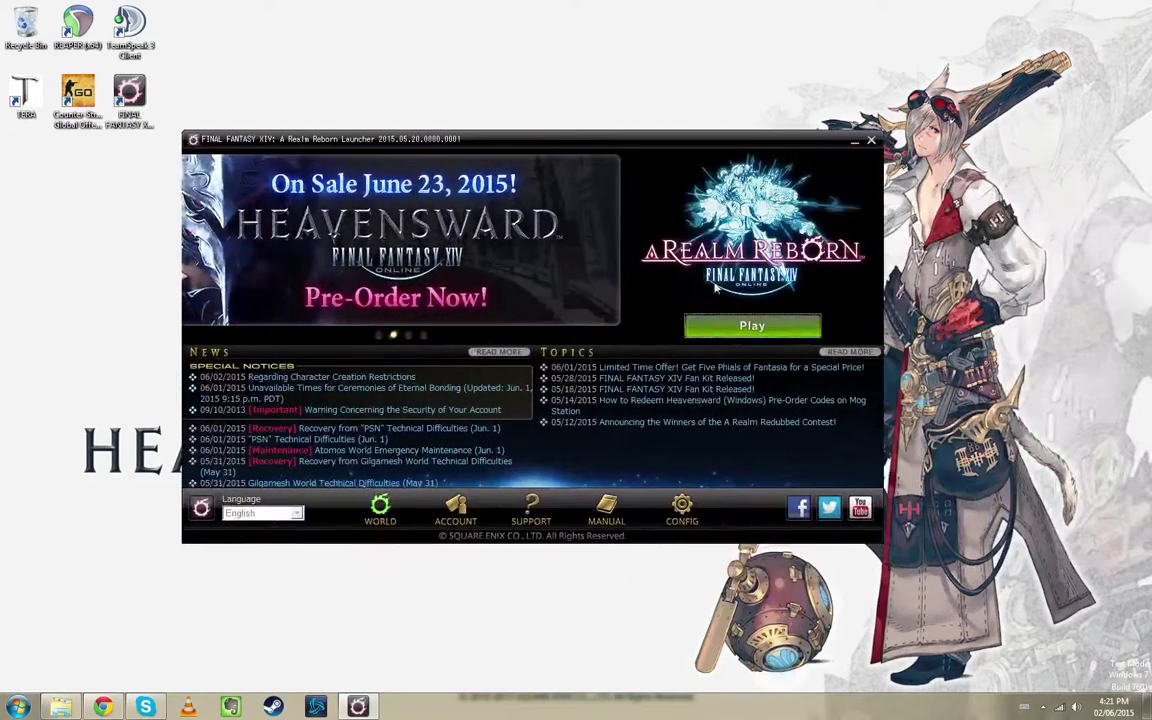
{"action": "left_click", "coordinate": [751, 327]}
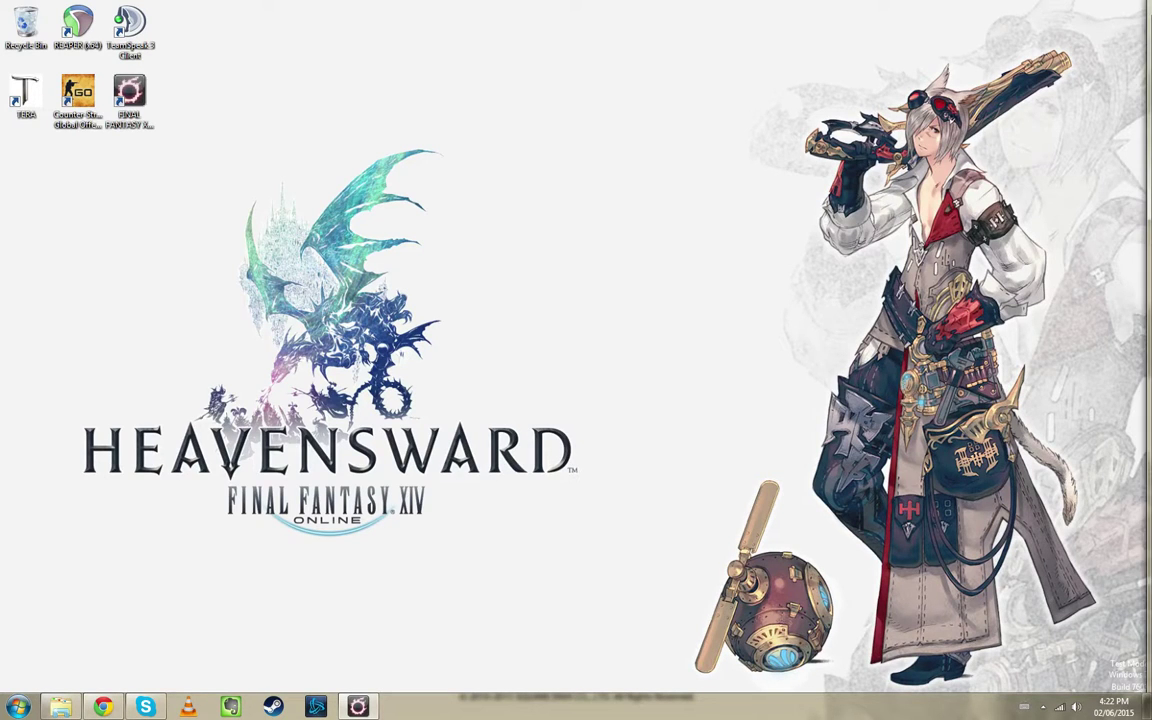
Maximize the game window on the main display, set the screen mode to Borderless Windowed, and keep the new resolution.
{"action": "left_click_drag", "start_coordinate": [1140, 51], "coordinate": [484, 6]}
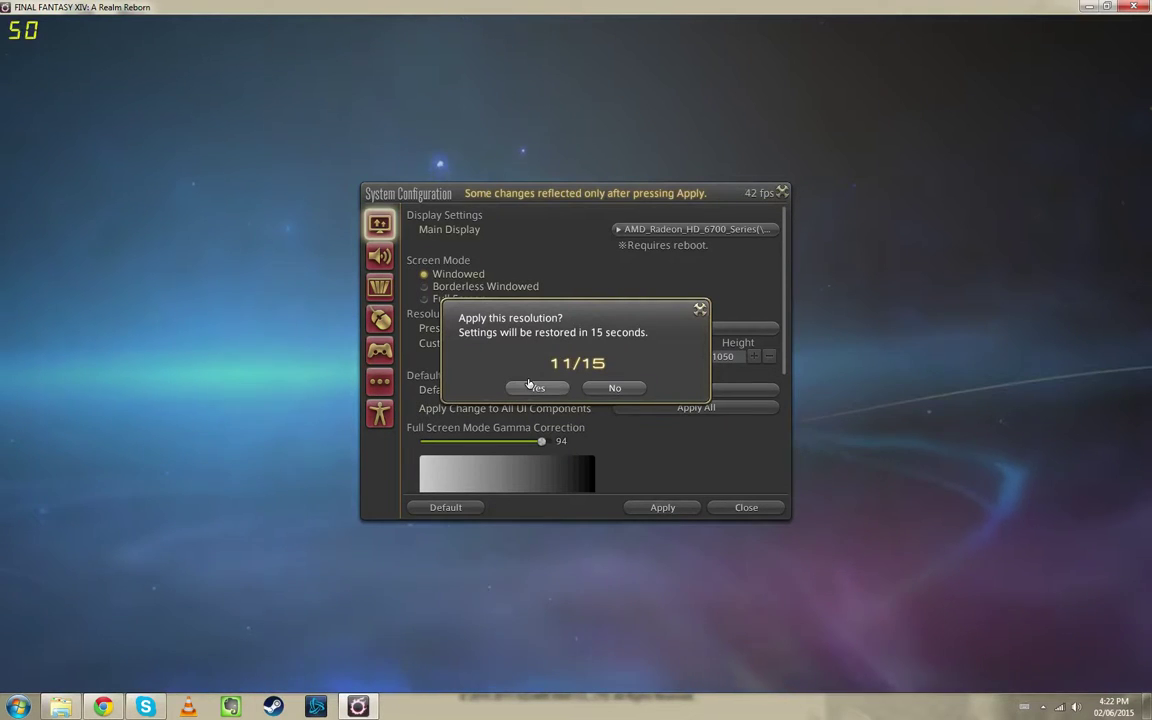
{"action": "left_click", "coordinate": [532, 458]}
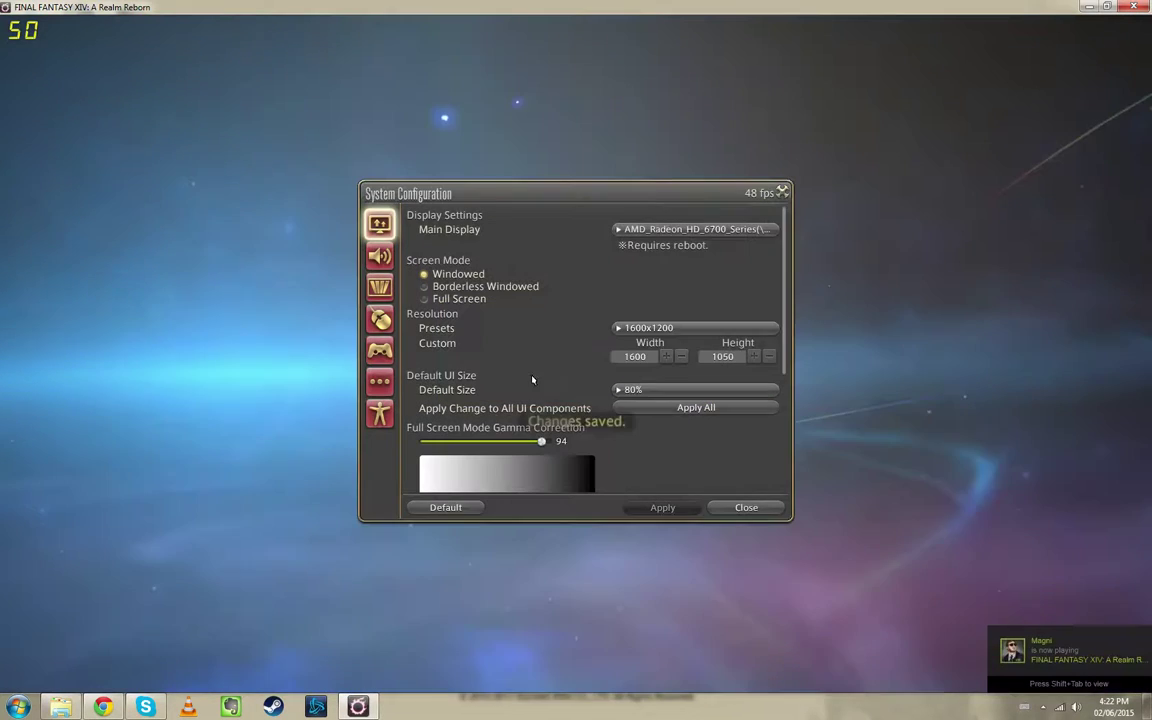
{"action": "left_click", "coordinate": [440, 286]}
{"action": "left_click", "coordinate": [662, 507]}
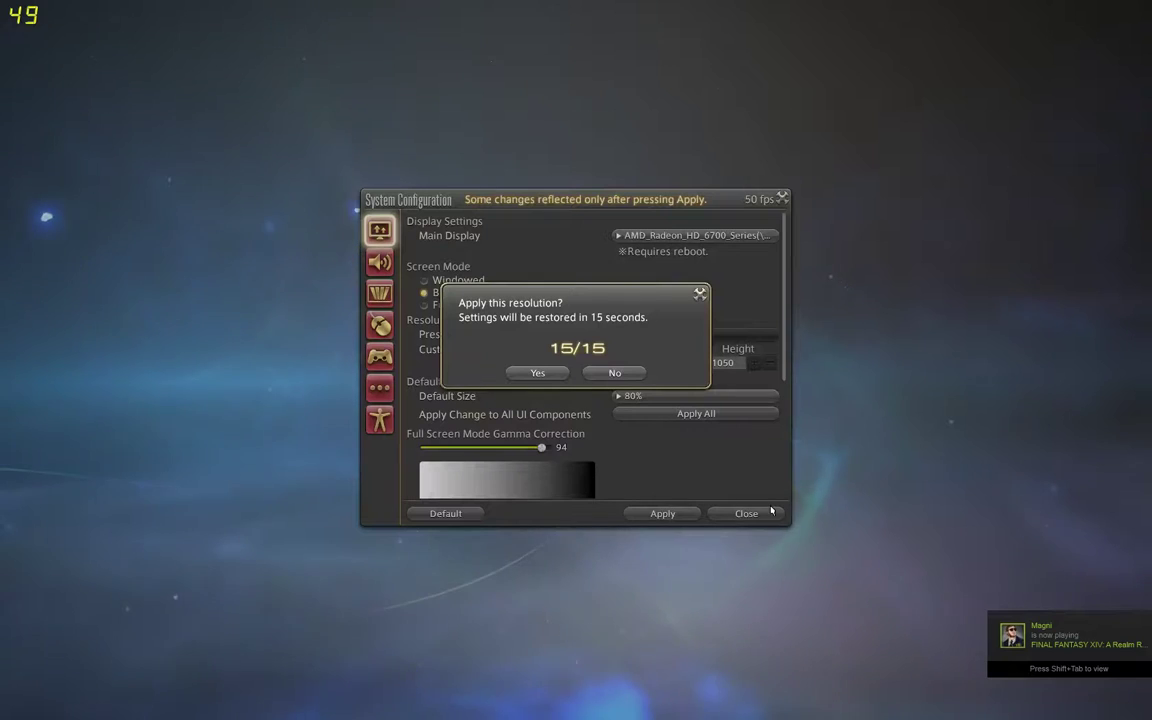
{"action": "left_click", "coordinate": [537, 372]}
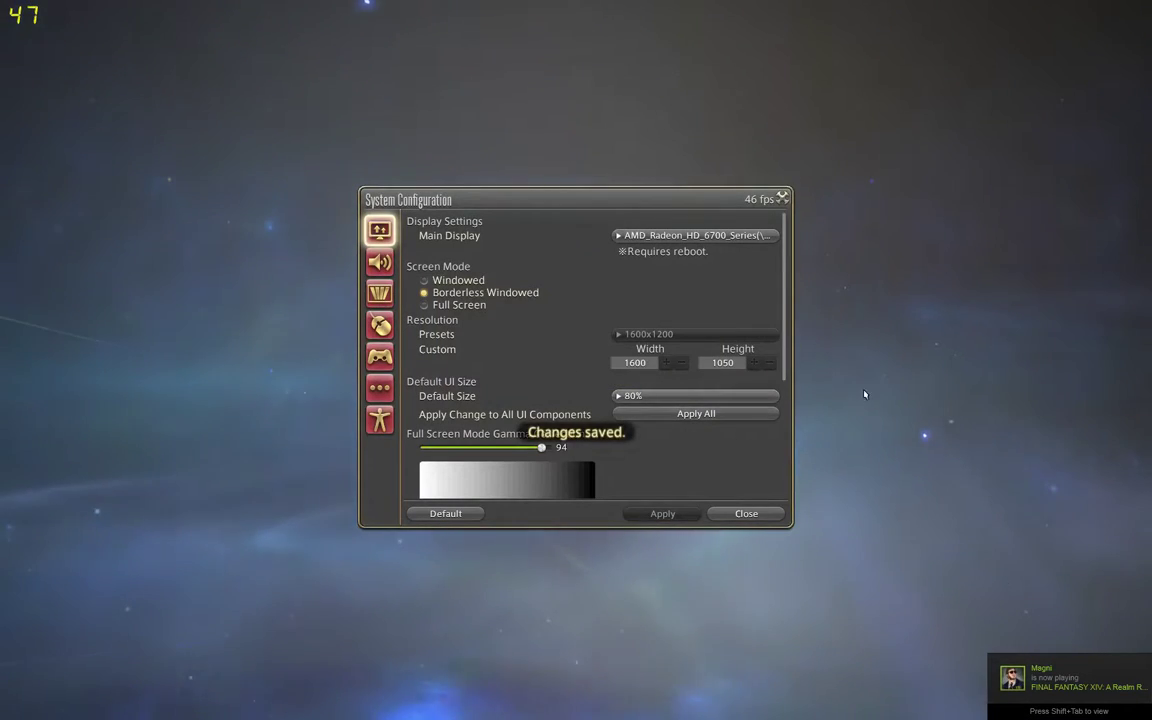
{"action": "left_click", "coordinate": [740, 510]}
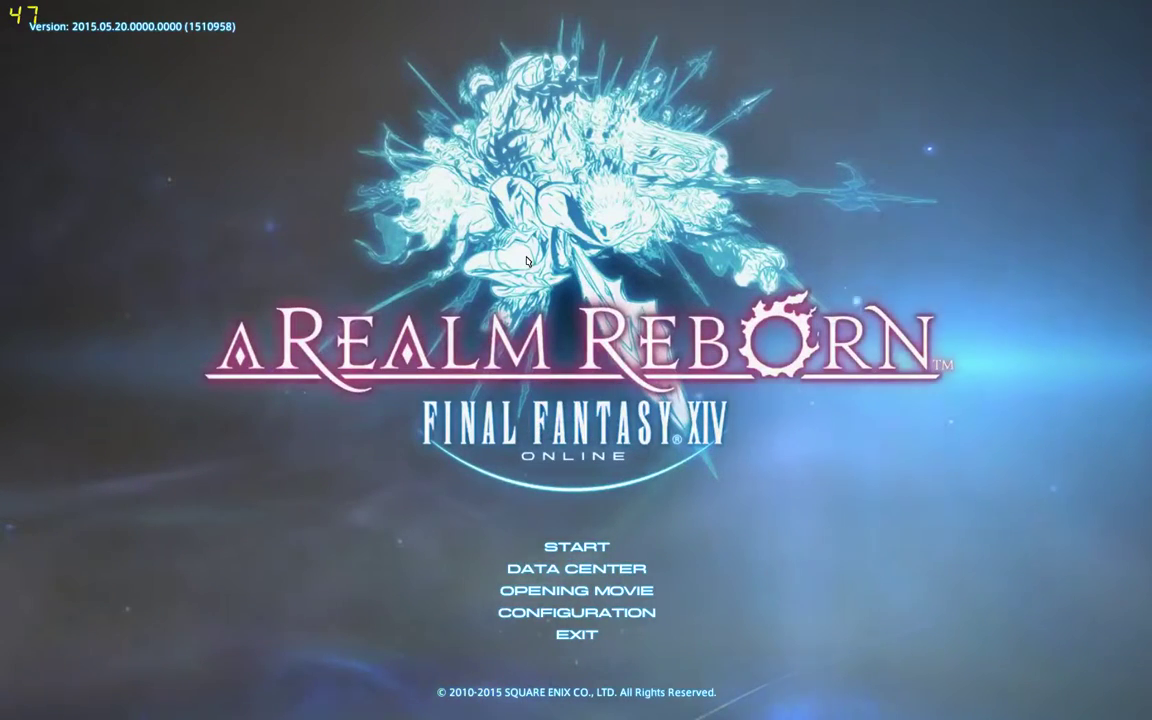
In the system configuration's gamepad settings, set the device to Wireless Controller and the gamepad type to ✕○□△ + Touch Pad.
{"action": "left_click", "coordinate": [570, 608]}
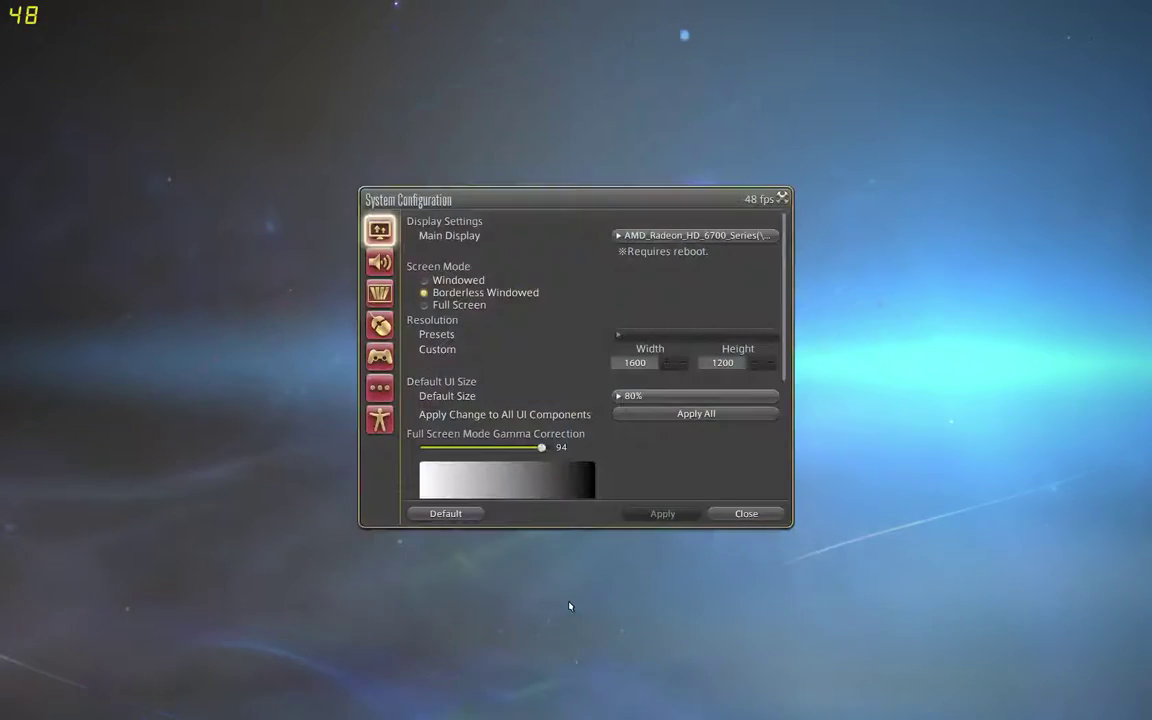
{"action": "left_click", "coordinate": [373, 354]}
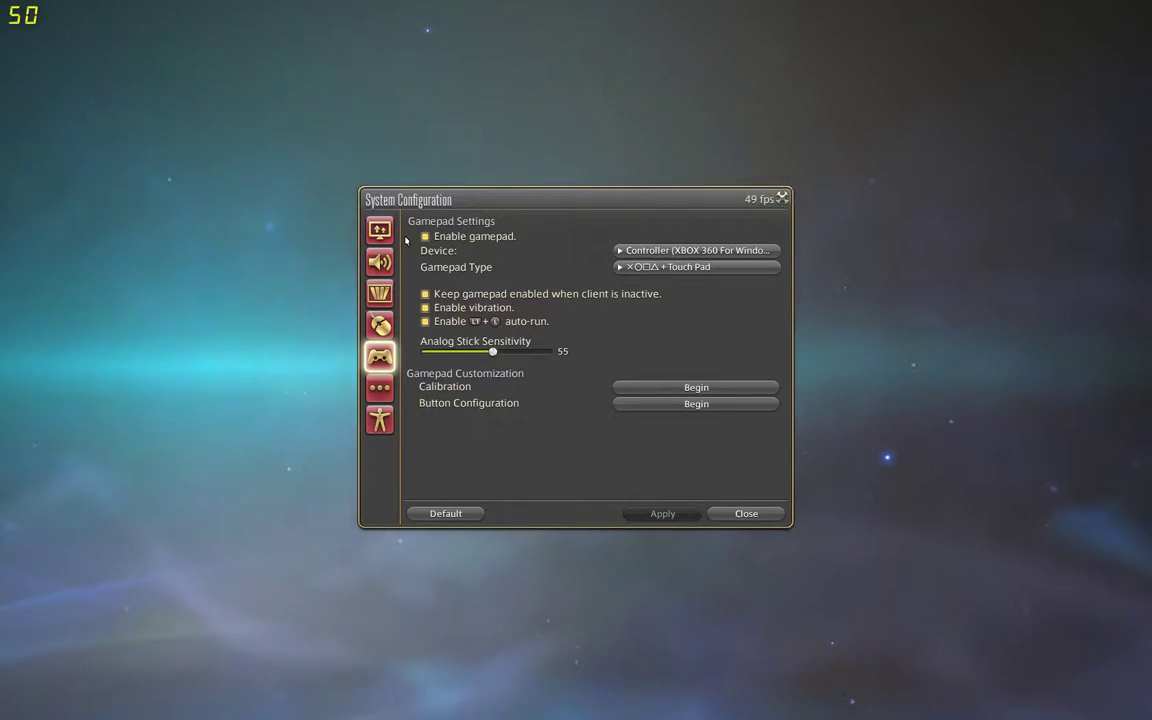
{"action": "left_click", "coordinate": [660, 250]}
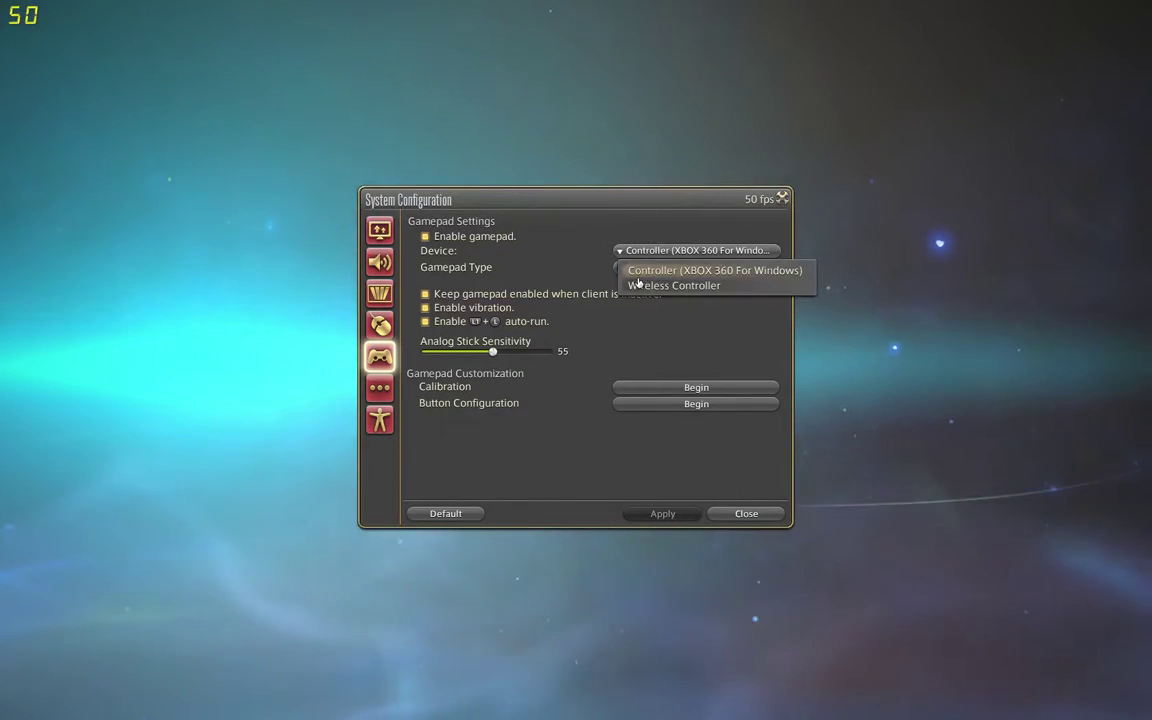
{"action": "left_click", "coordinate": [638, 285]}
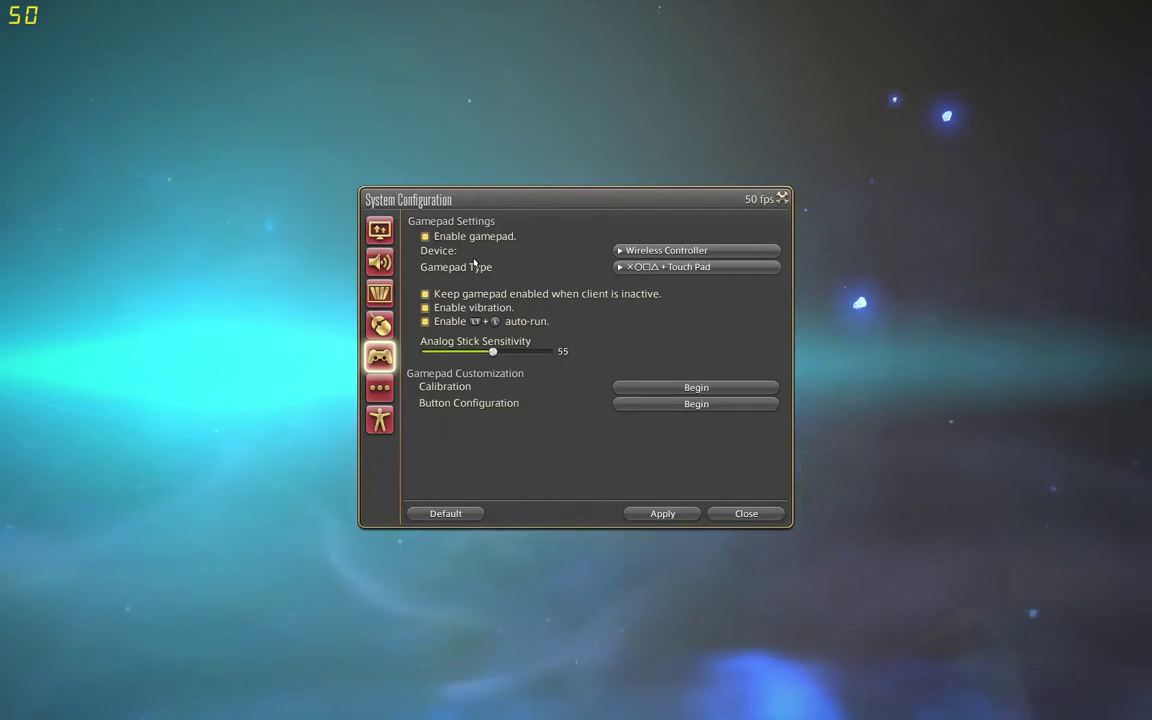
{"action": "left_click", "coordinate": [617, 267]}
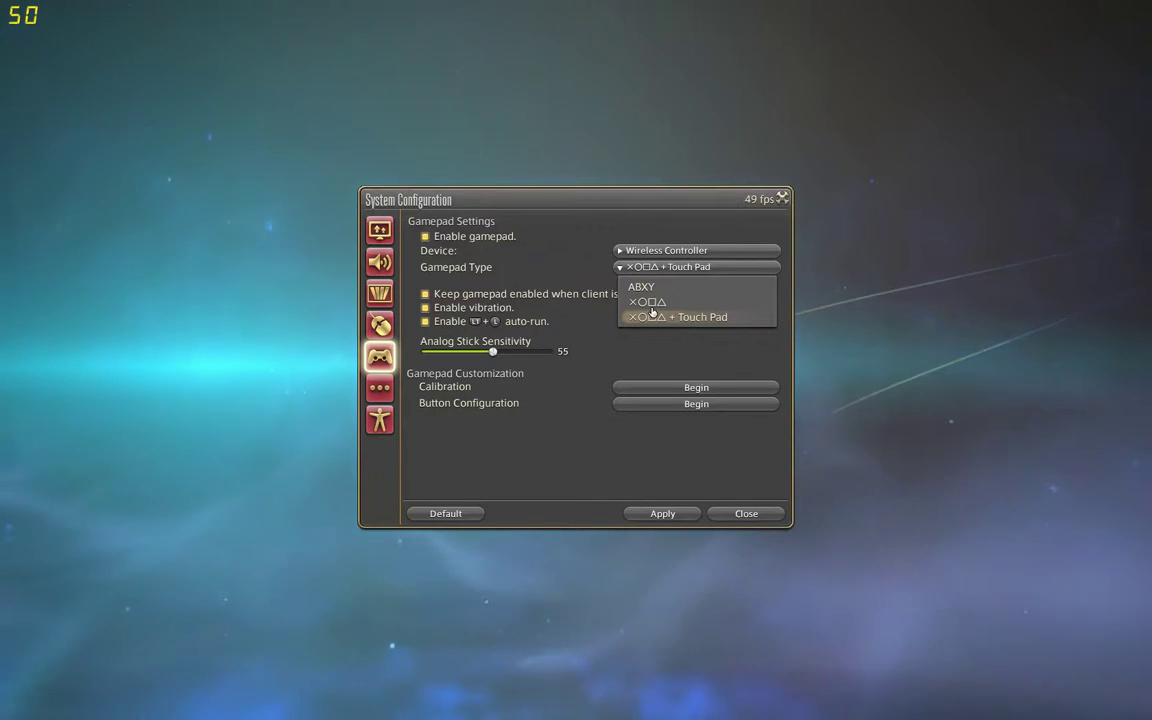
{"action": "left_click", "coordinate": [652, 314]}
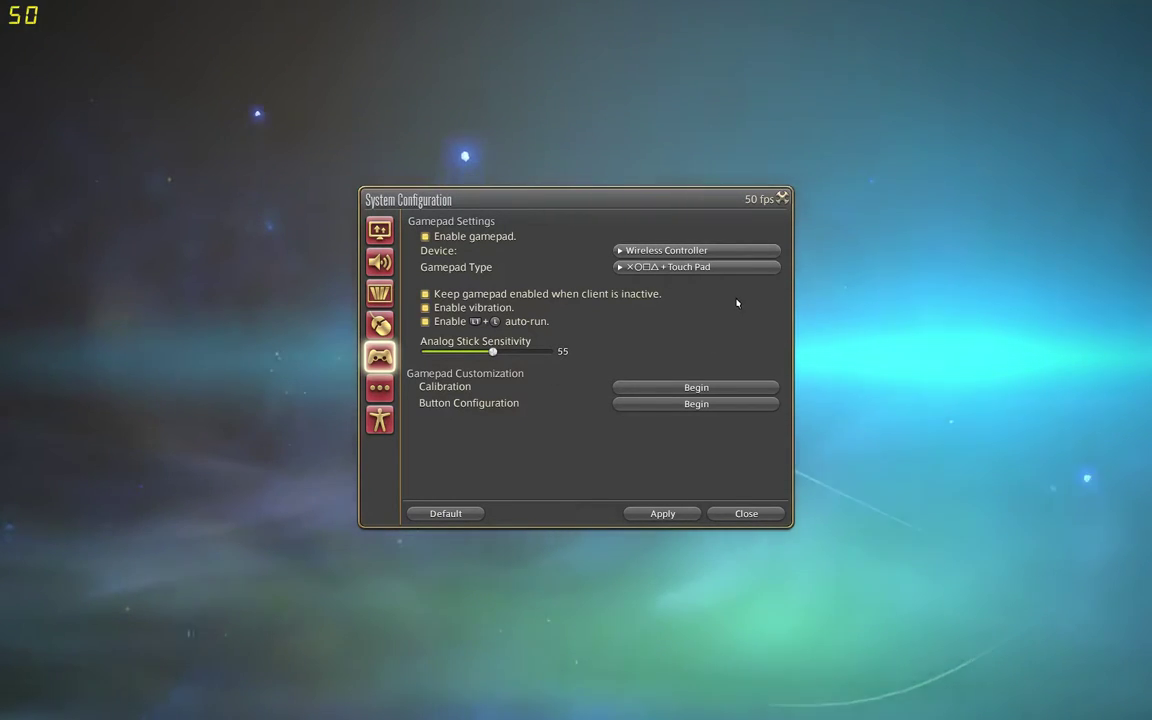
Test directional navigation across the gamepad settings down to Calibration, and apply the changed settings.
{"action": "key", "text": "Down"}
{"action": "key", "text": "Down"}
{"action": "key", "text": "Down"}
{"action": "key", "text": "Down"}
{"action": "key", "text": "Down"}
{"action": "key", "text": "Down"}
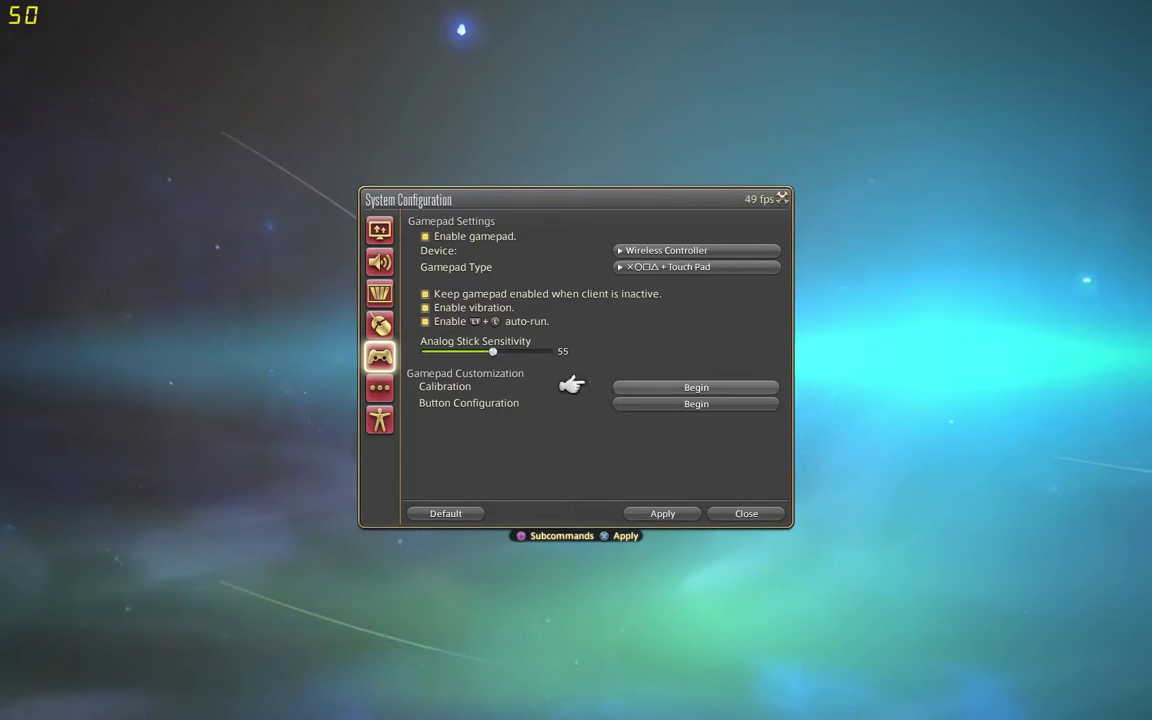
{"action": "key", "text": "Up"}
{"action": "key", "text": "Left"}
{"action": "key", "text": "Up"}
{"action": "key", "text": "Up"}
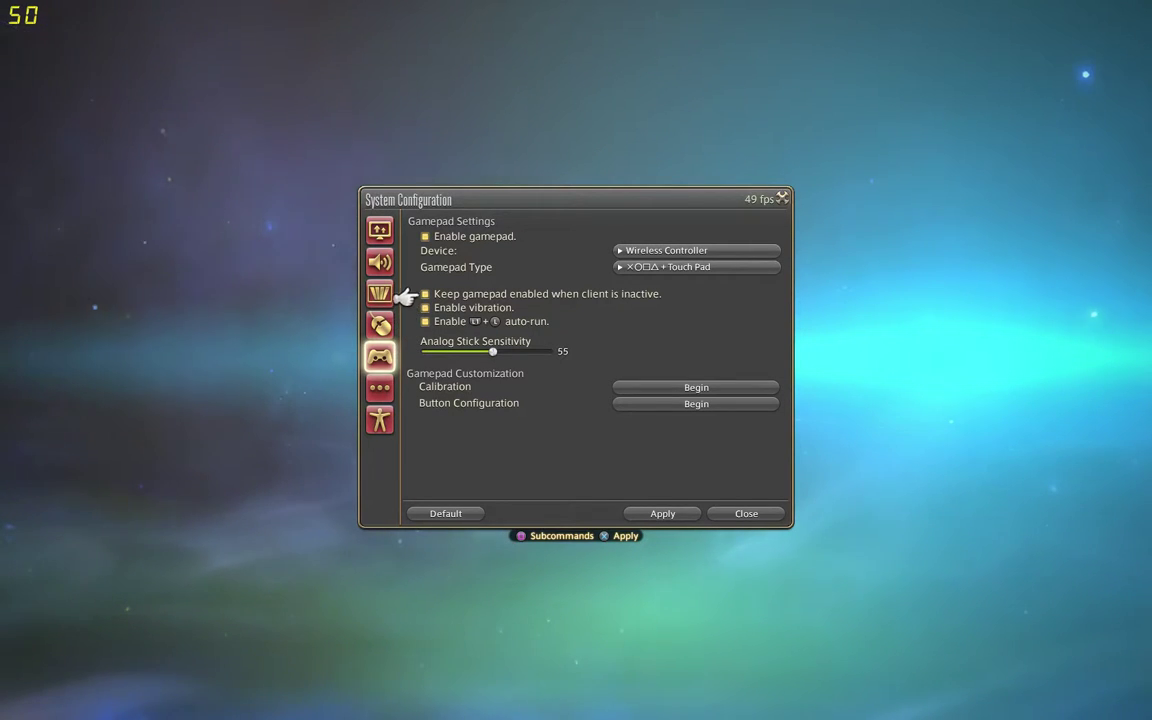
{"action": "key", "text": "Right"}
{"action": "key", "text": "Up"}
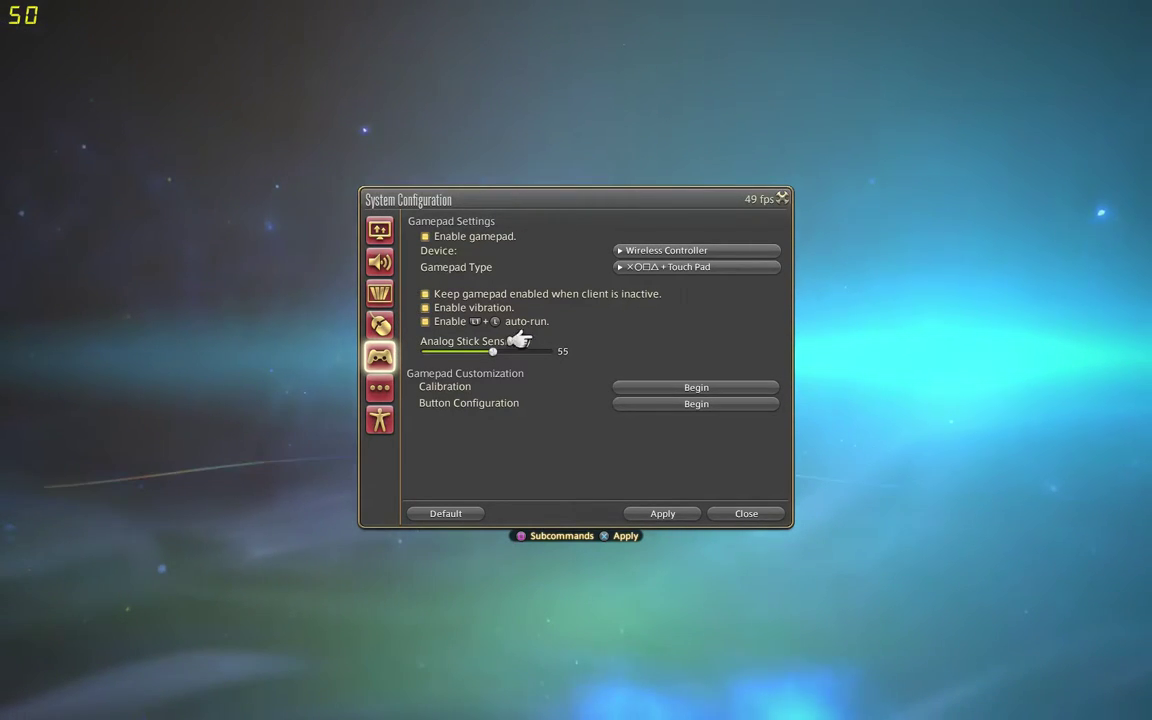
{"action": "key", "text": "Down"}
{"action": "key", "text": "Down"}
{"action": "key", "text": "Up"}
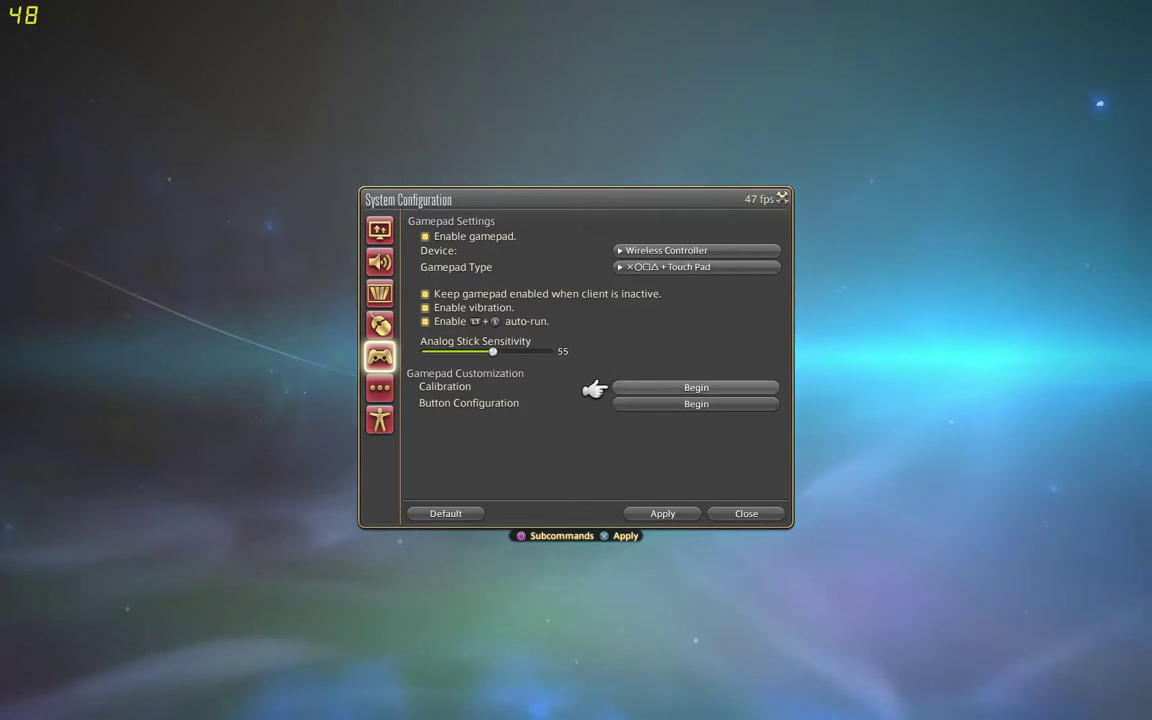
{"action": "key", "text": "Return"}
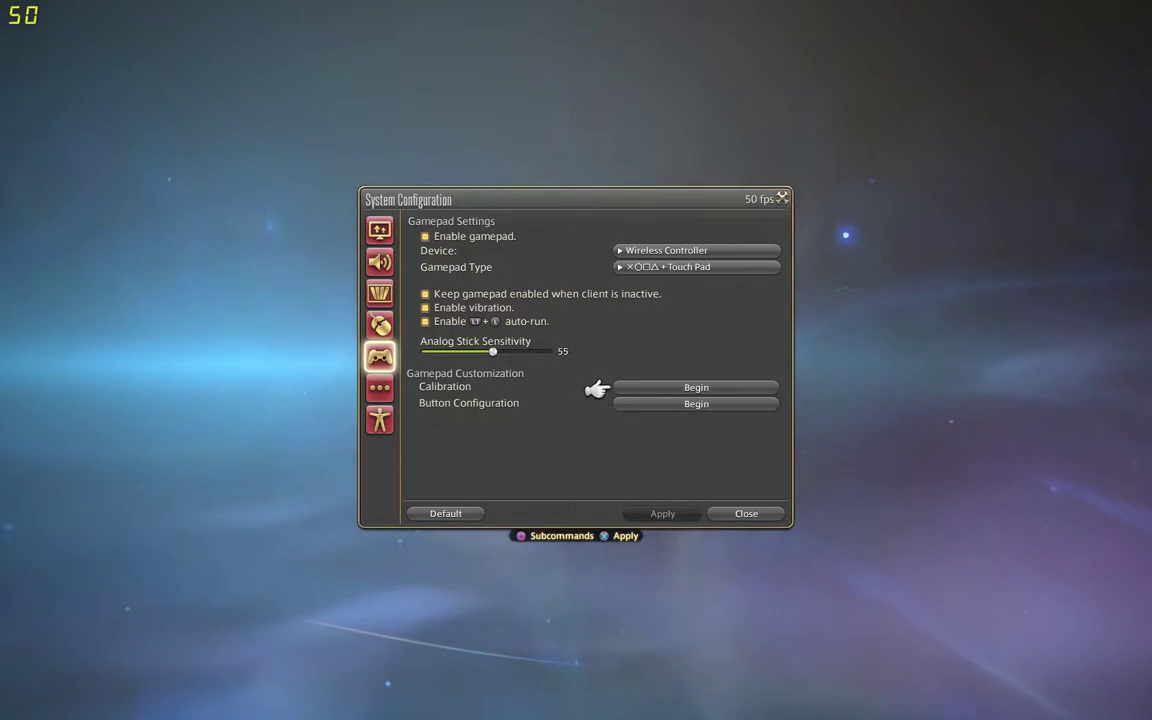
Open the gamepad calibration, check the Controller (XBOX 360 For Windows) device, and try to calibrate Wireless Controller.
{"action": "left_click", "coordinate": [706, 386]}
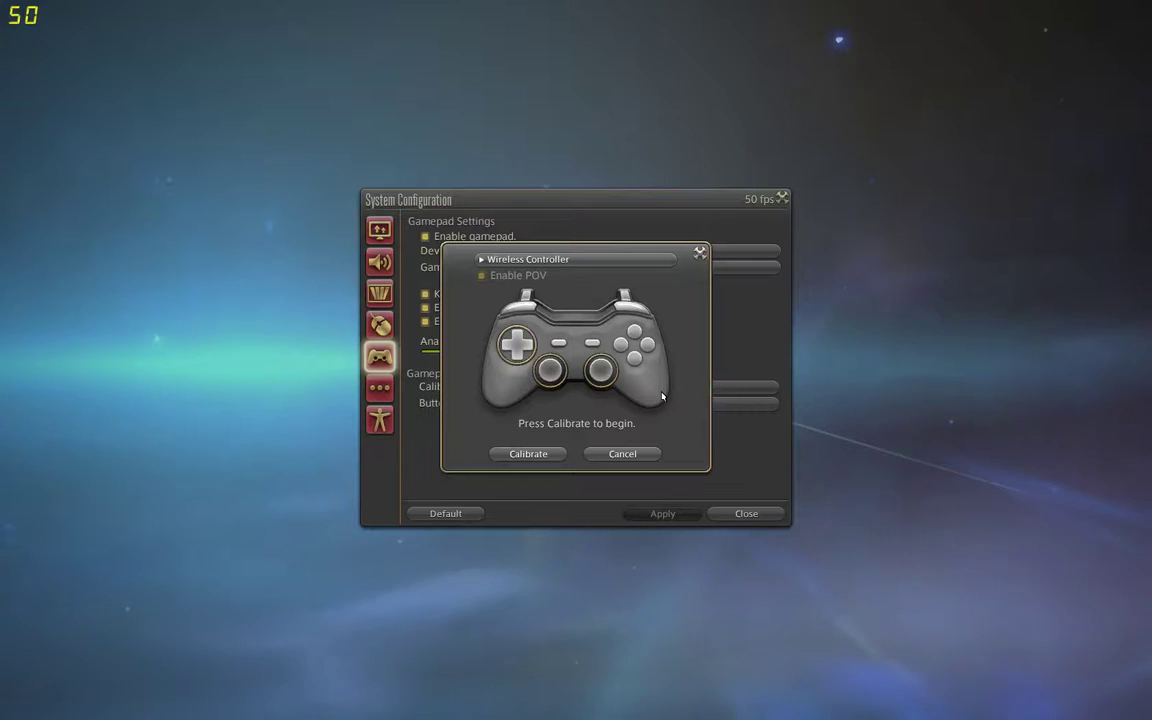
{"action": "left_click", "coordinate": [532, 258]}
{"action": "left_click", "coordinate": [540, 283]}
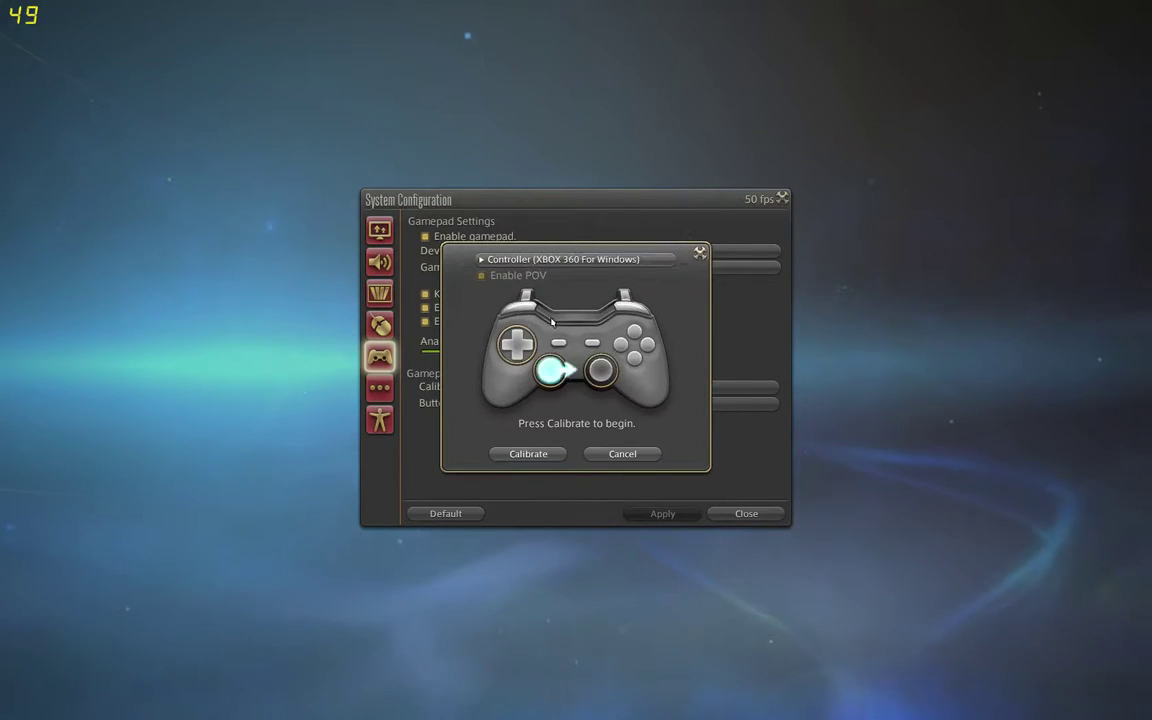
{"action": "left_click", "coordinate": [548, 262]}
{"action": "left_click", "coordinate": [540, 289]}
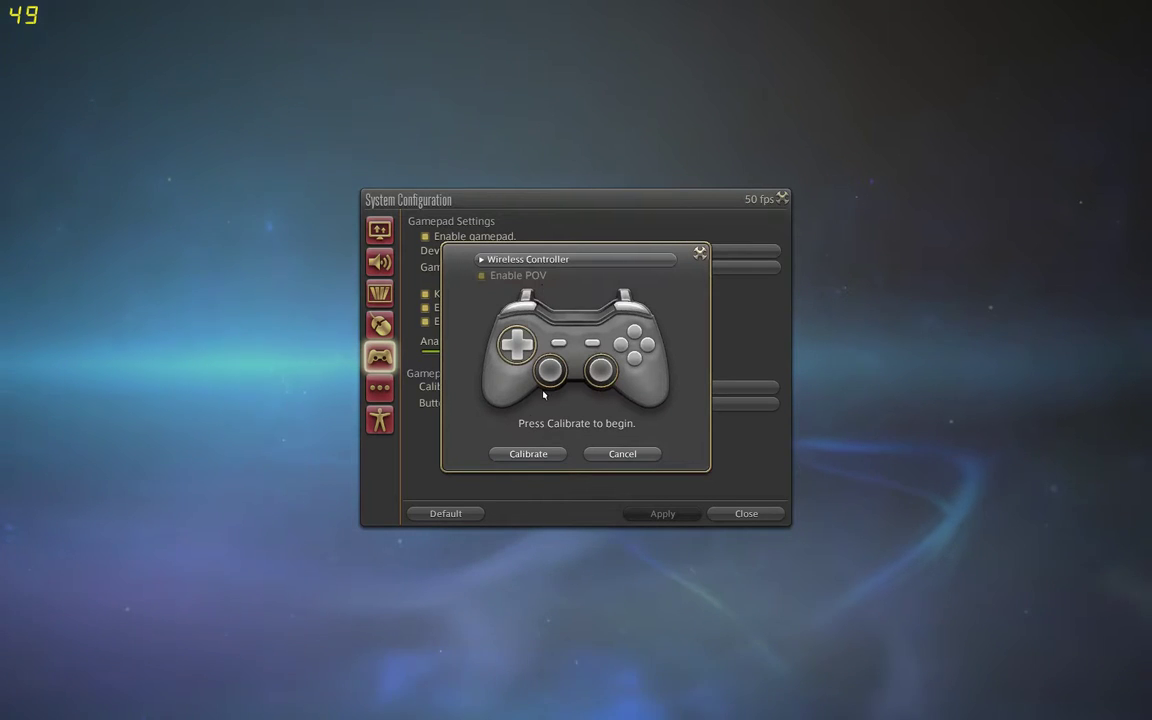
{"action": "left_click", "coordinate": [525, 452]}
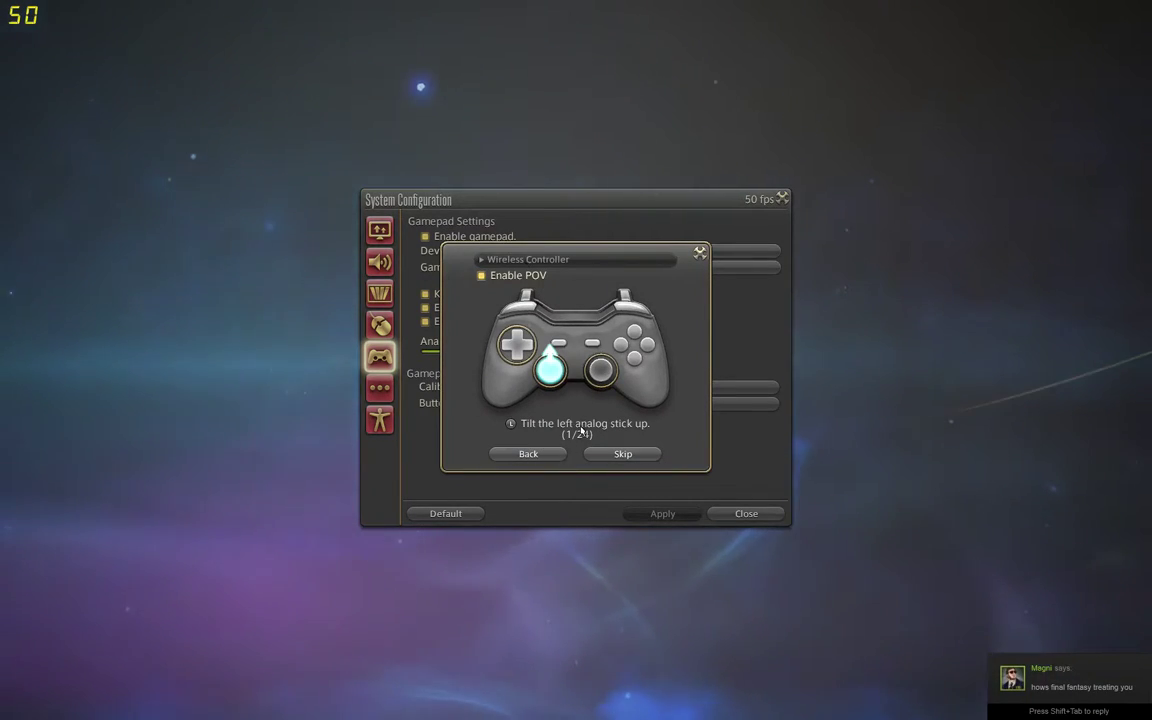
{"action": "left_click", "coordinate": [528, 452]}
Calibrate the Controller (XBOX 360 For Windows) device, apply the gamepad settings, and leave the system configuration.
{"action": "left_click", "coordinate": [557, 256]}
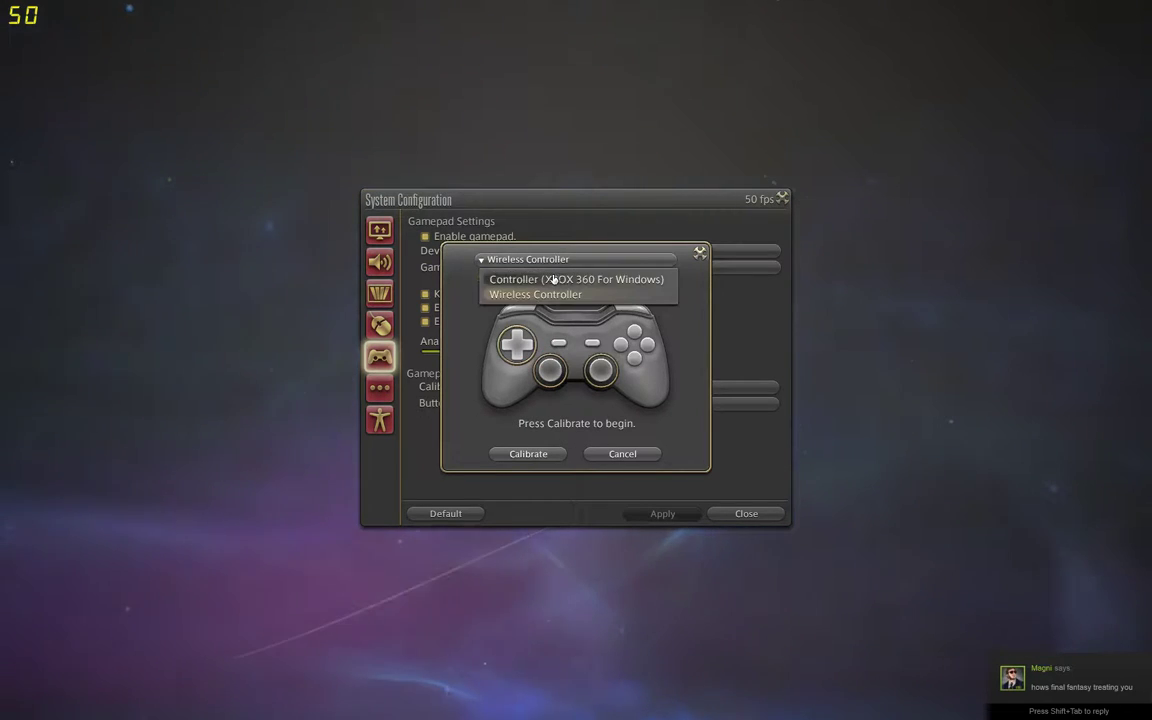
{"action": "left_click", "coordinate": [562, 279]}
{"action": "left_click", "coordinate": [528, 454]}
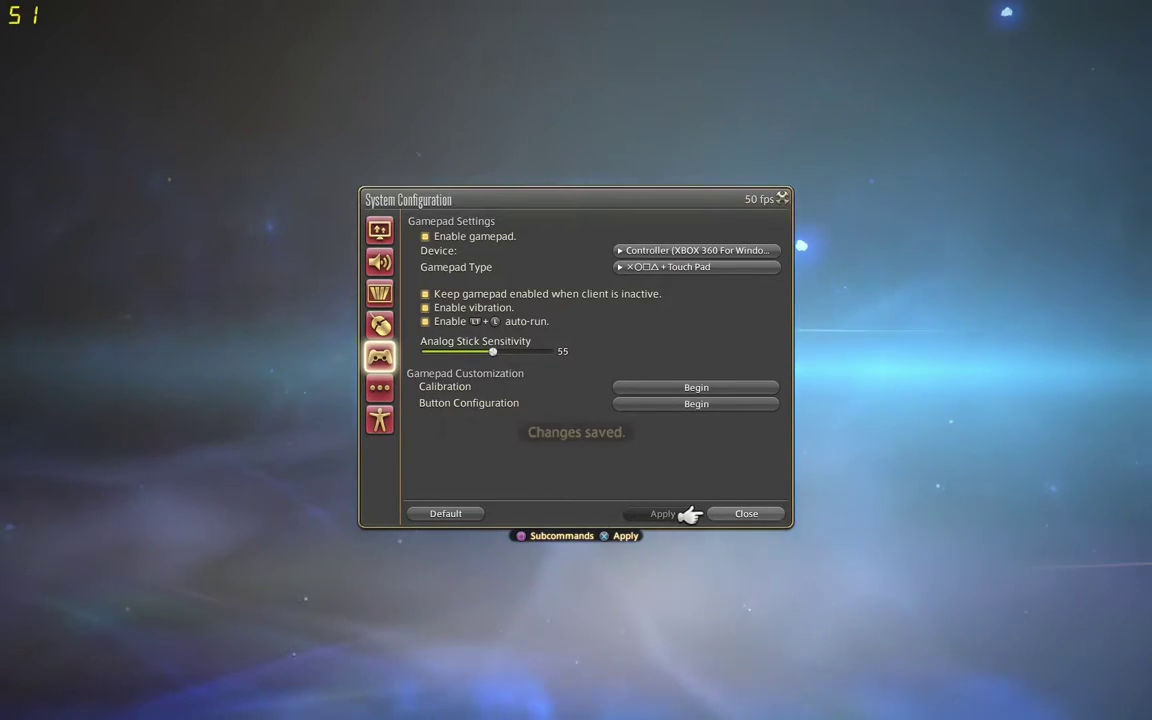
{"action": "key", "text": "Escape"}
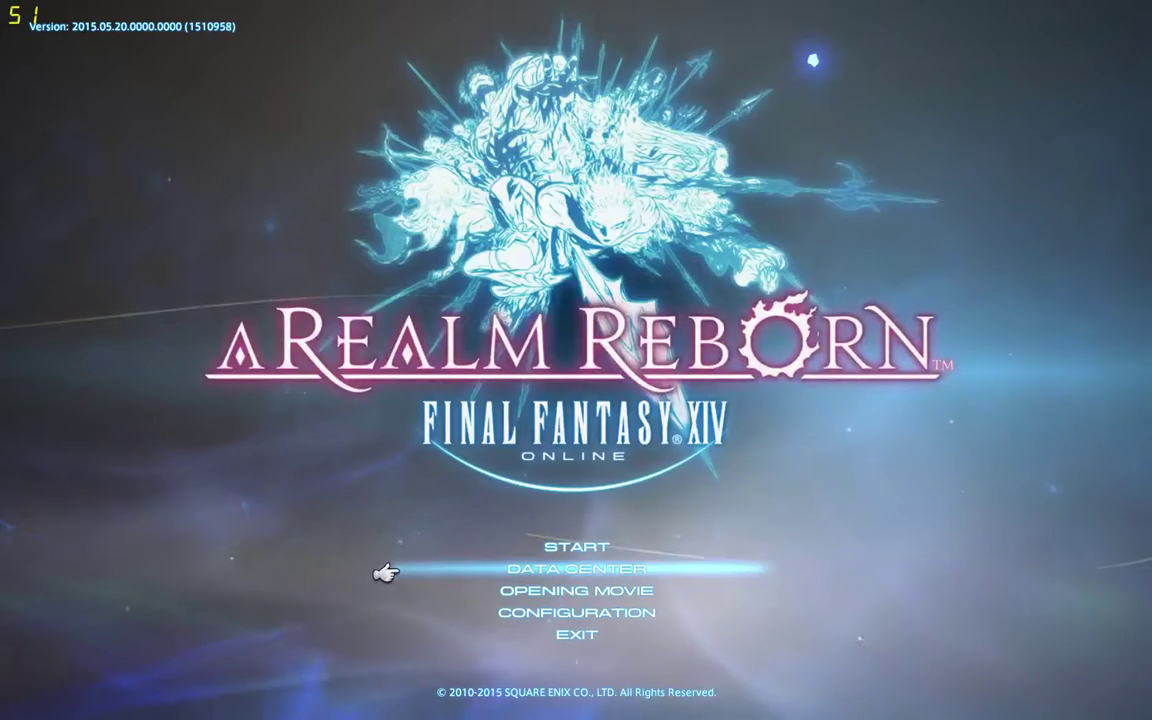
Start the game from the title screen and log in with the first character on the Exodus world.
{"action": "key", "text": "Up"}
{"action": "key", "text": "Return"}
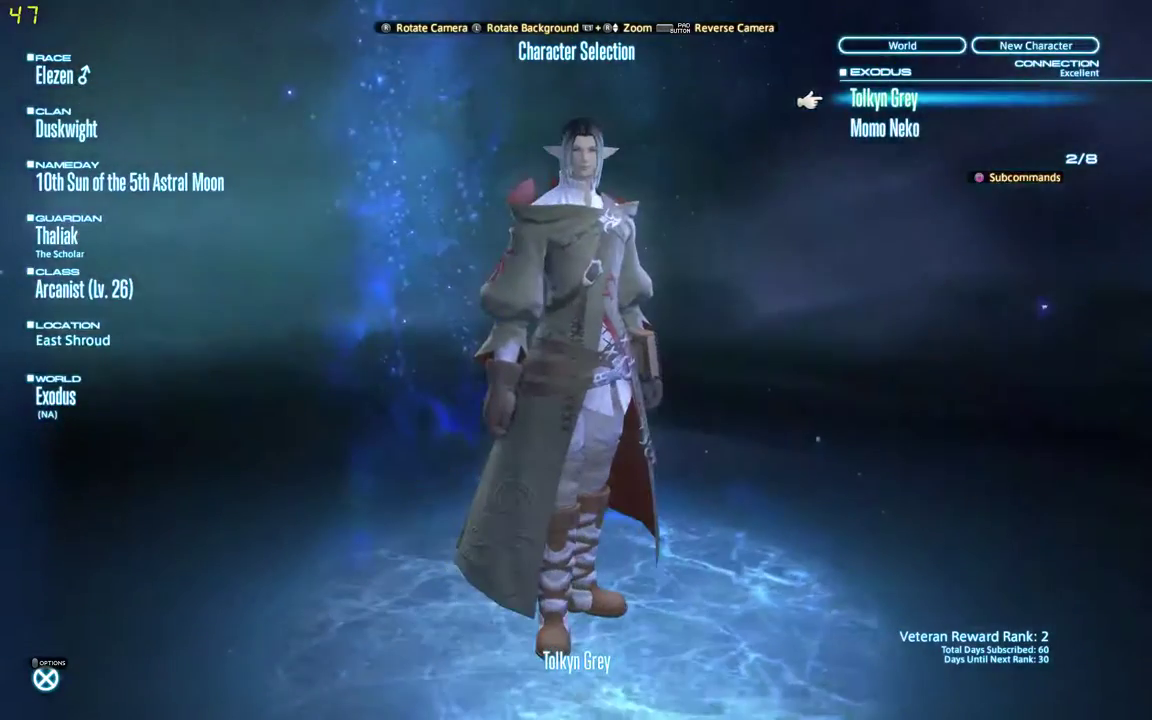
{"action": "key", "text": "Return"}
{"action": "key", "text": "Return"}
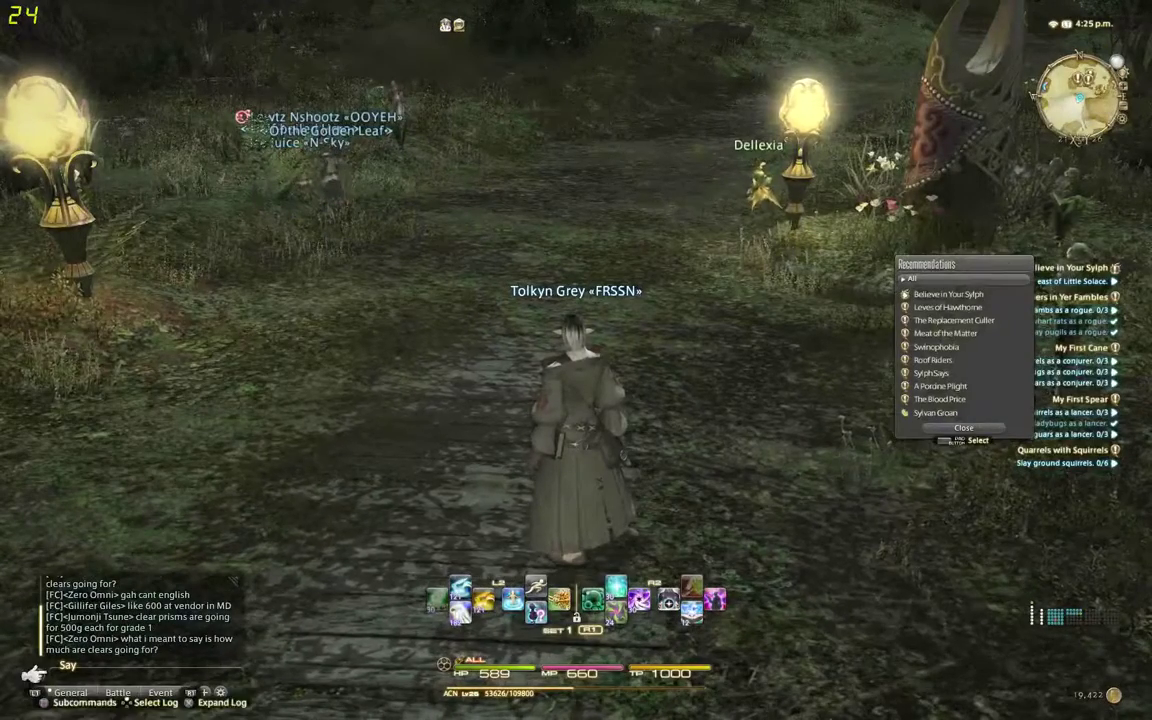
Cycle the controller focus to the Recommendations window, test directional navigation down its quest list, and close the window.
{"action": "mouse_move", "coordinate": [425, 25]}
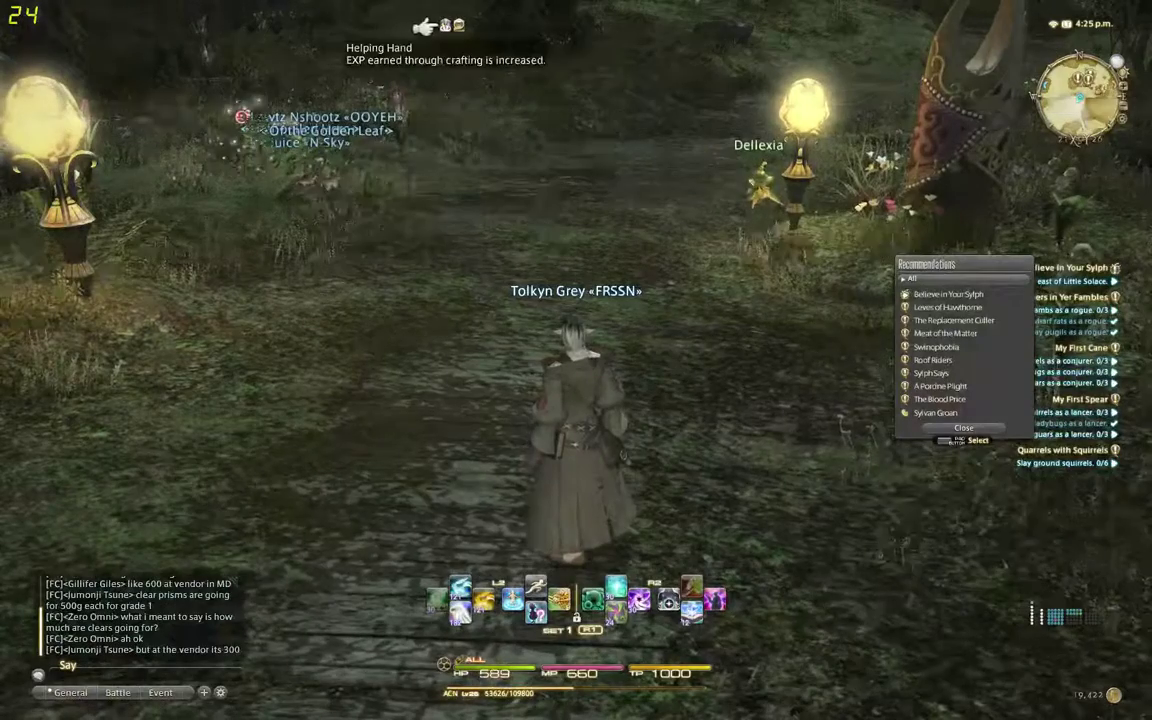
{"action": "mouse_move", "coordinate": [880, 295]}
{"action": "key", "text": "Up"}
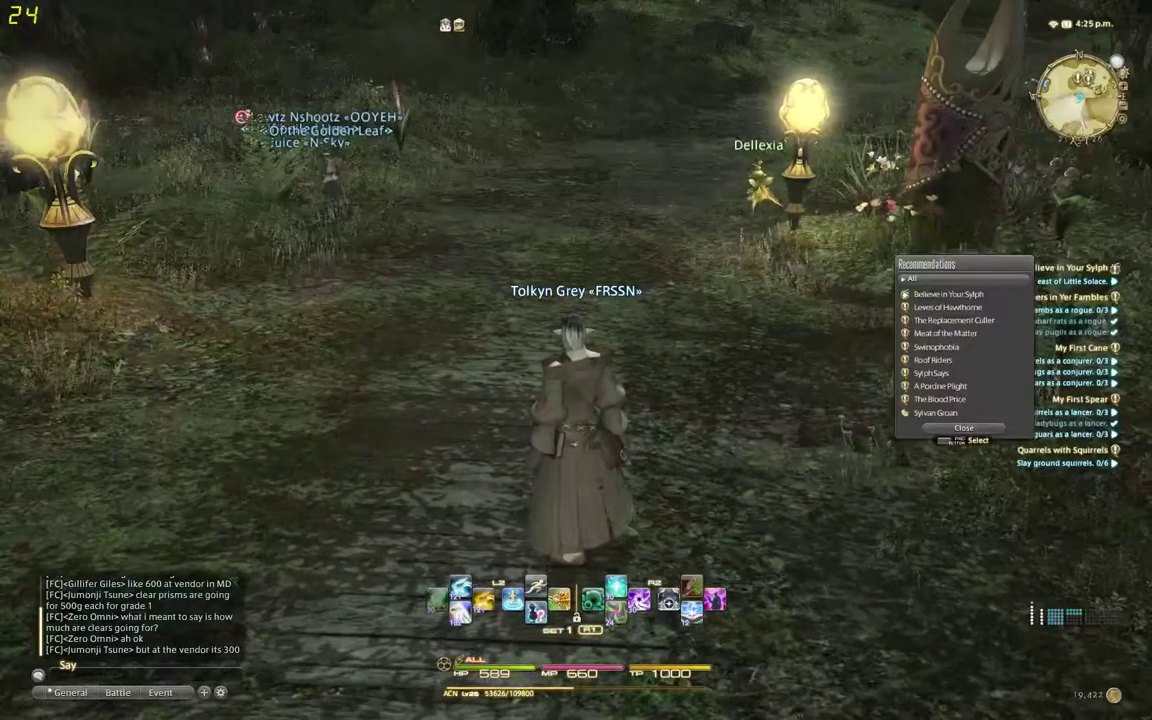
{"action": "key", "text": "Down"}
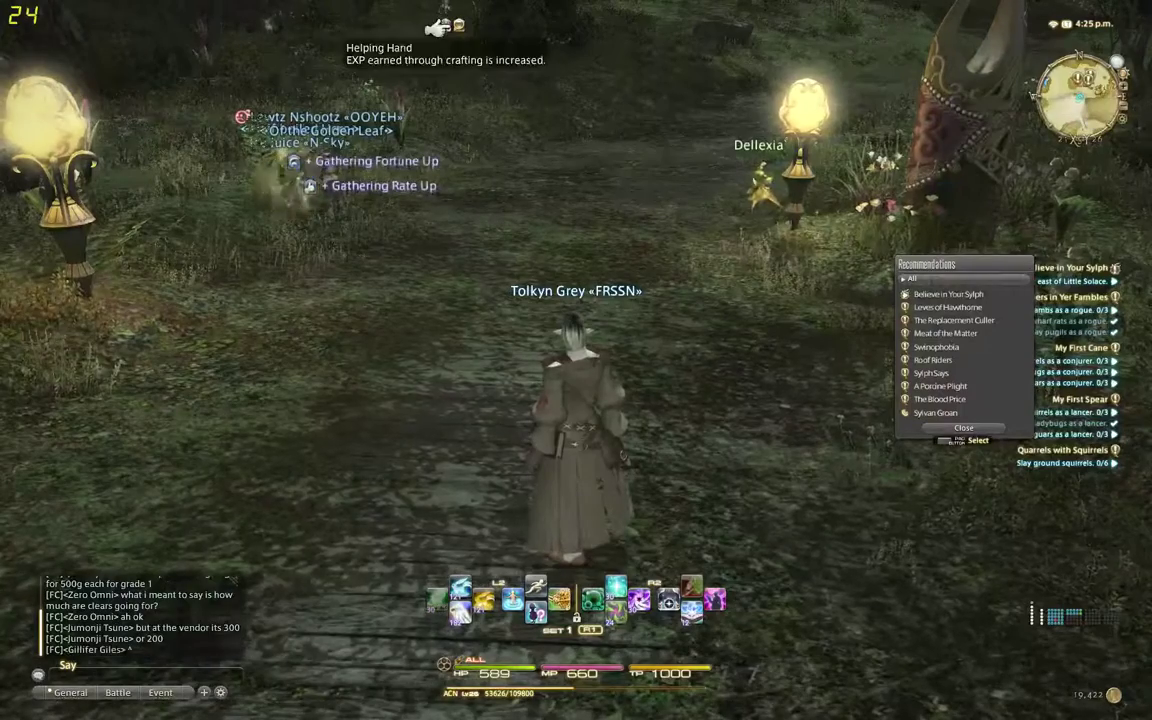
{"action": "key", "text": "Down"}
{"action": "key", "text": "Down"}
{"action": "key", "text": "Down"}
{"action": "key", "text": "Down"}
{"action": "key", "text": "Down"}
{"action": "key", "text": "Down"}
{"action": "key", "text": "Down"}
{"action": "key", "text": "Down"}
{"action": "key", "text": "Down"}
{"action": "key", "text": "Down"}
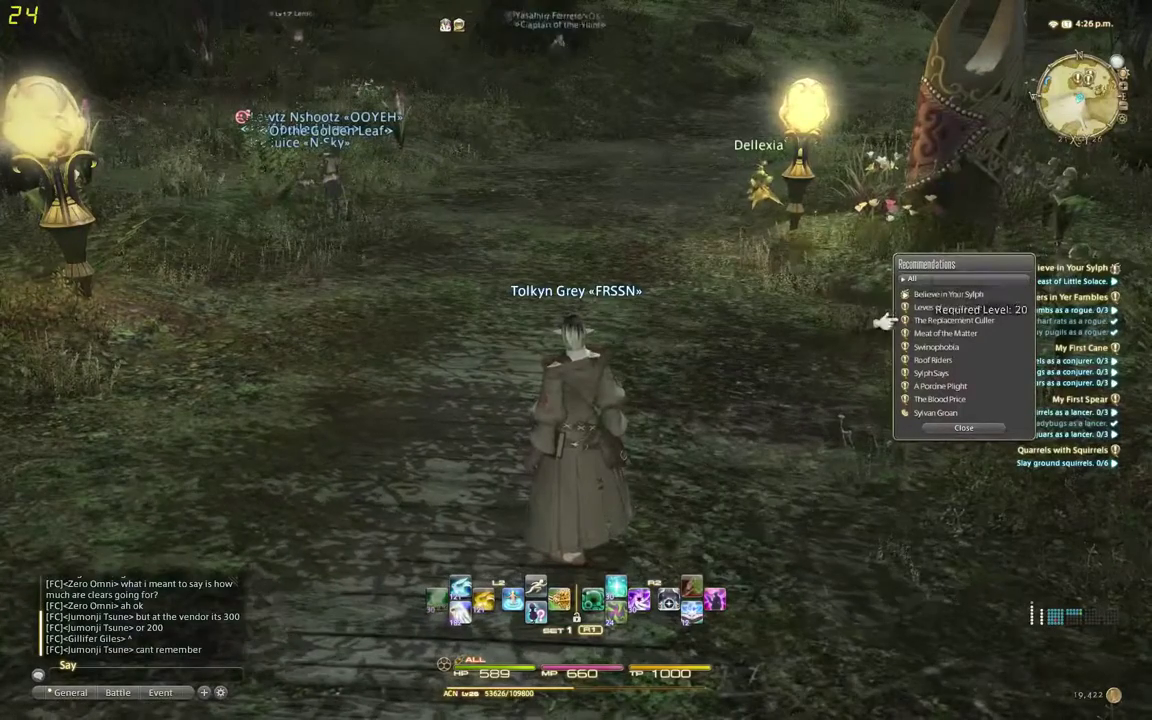
{"action": "key", "text": "Down"}
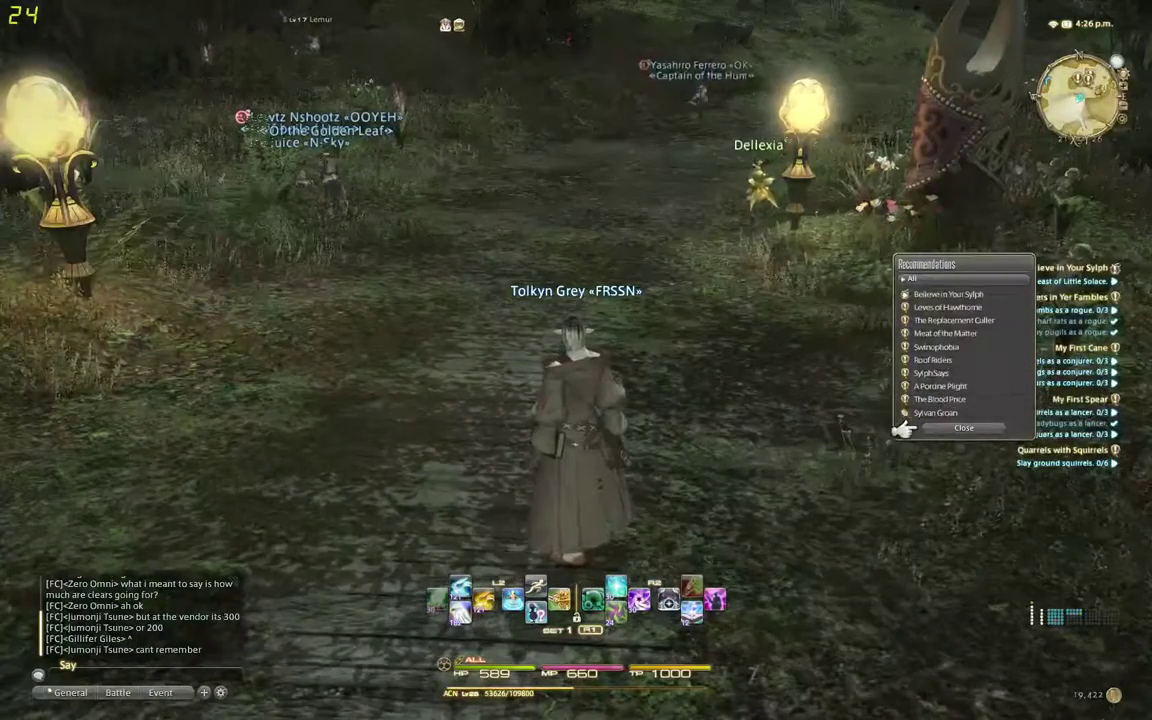
{"action": "key", "text": "Return"}
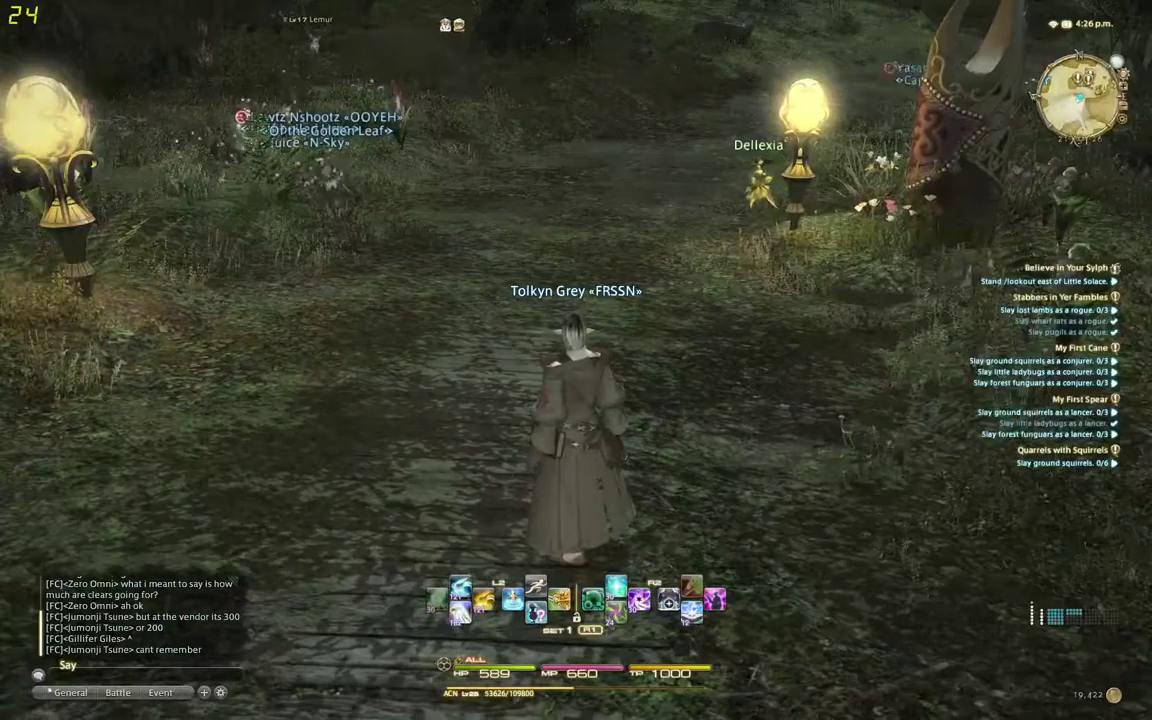
Test character movement and camera rotation by running around the path beside the sylph encampment.
{"action": "key", "text": "a"}
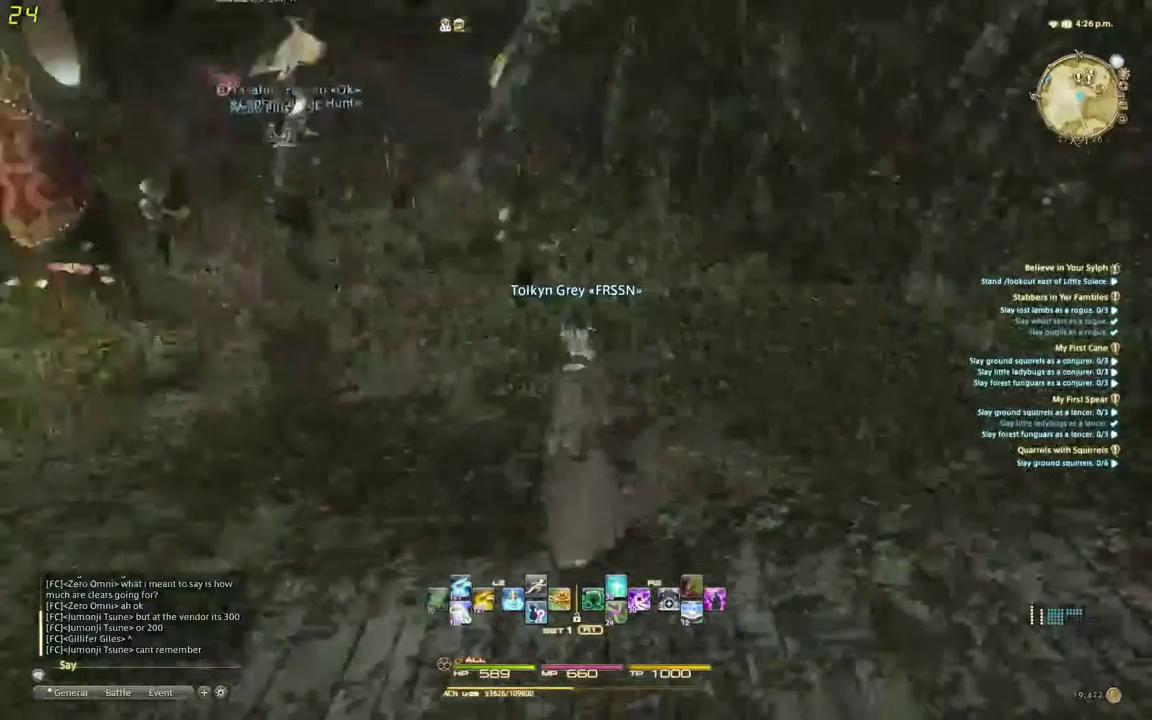
{"action": "key", "text": "d"}
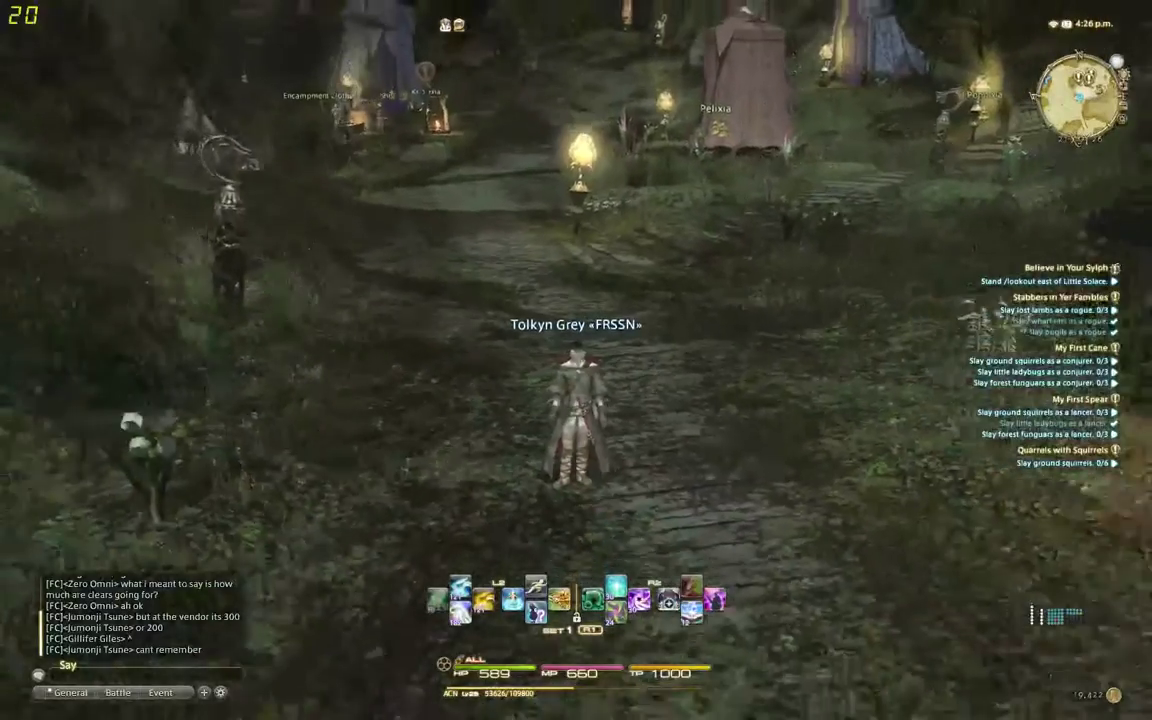
{"action": "key", "text": "w"}
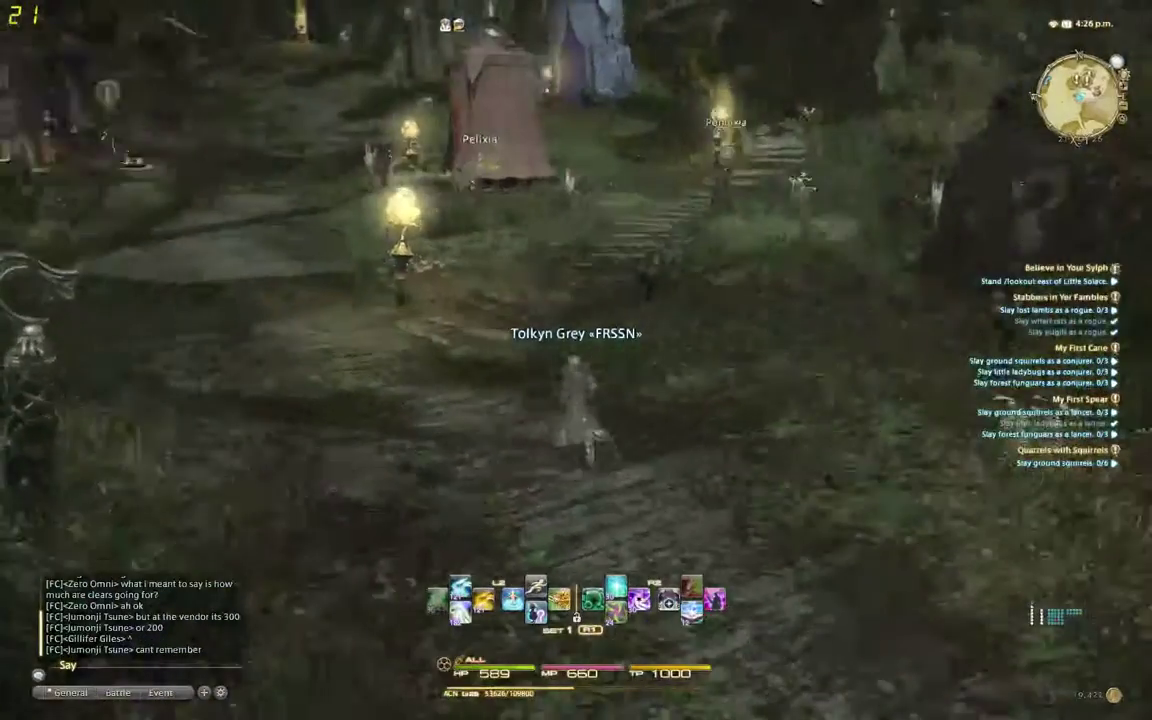
{"action": "key", "text": "a"}
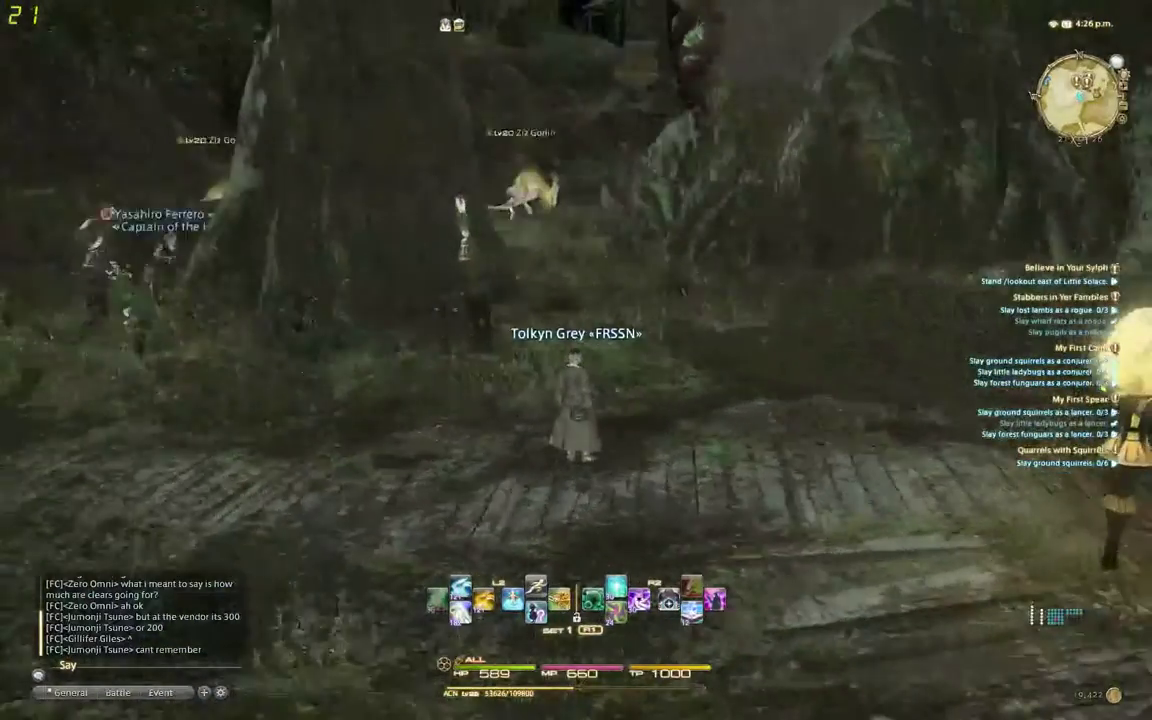
{"action": "key", "text": "a"}
Test navigation through the System entries of the main menu and open System Configuration.
{"action": "key", "text": "Escape"}
{"action": "key", "text": "Left"}
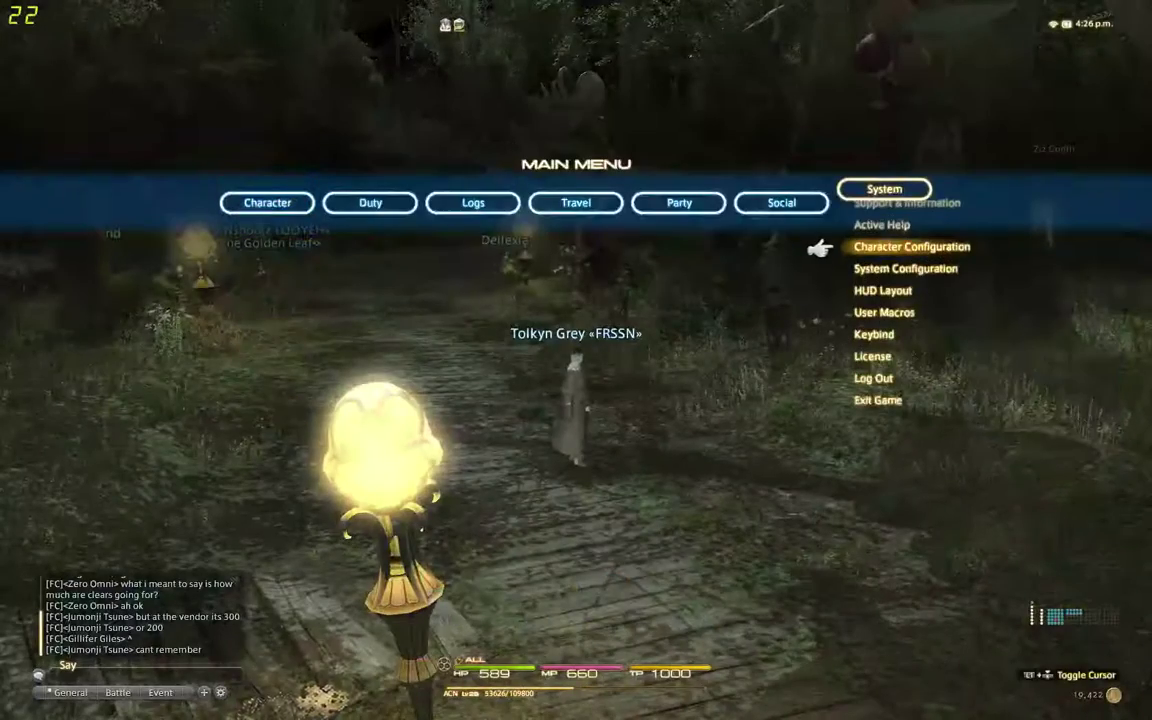
{"action": "key", "text": "Down"}
{"action": "key", "text": "Down"}
{"action": "key", "text": "Down"}
{"action": "key", "text": "Down"}
{"action": "key", "text": "Up"}
{"action": "key", "text": "Up"}
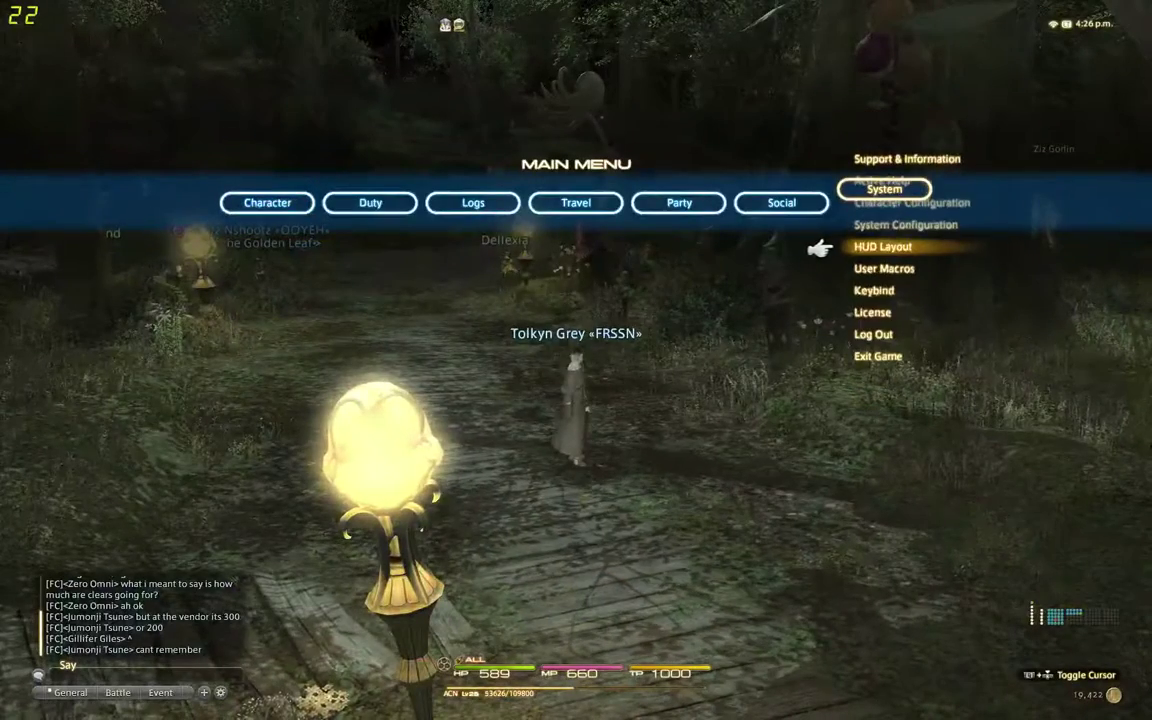
{"action": "key", "text": "Up"}
{"action": "key", "text": "Return"}
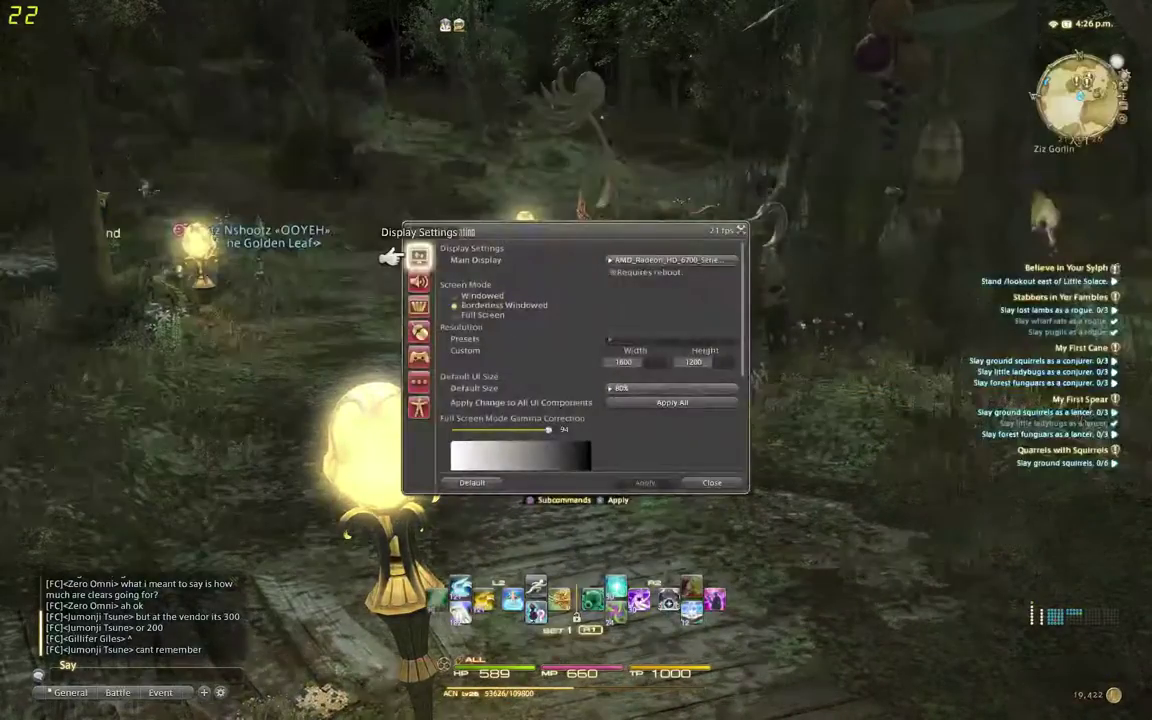
Set the Graphics Settings preset to Standard (Laptop), apply it, and leave System Configuration.
{"action": "key", "text": "Down"}
{"action": "key", "text": "Down"}
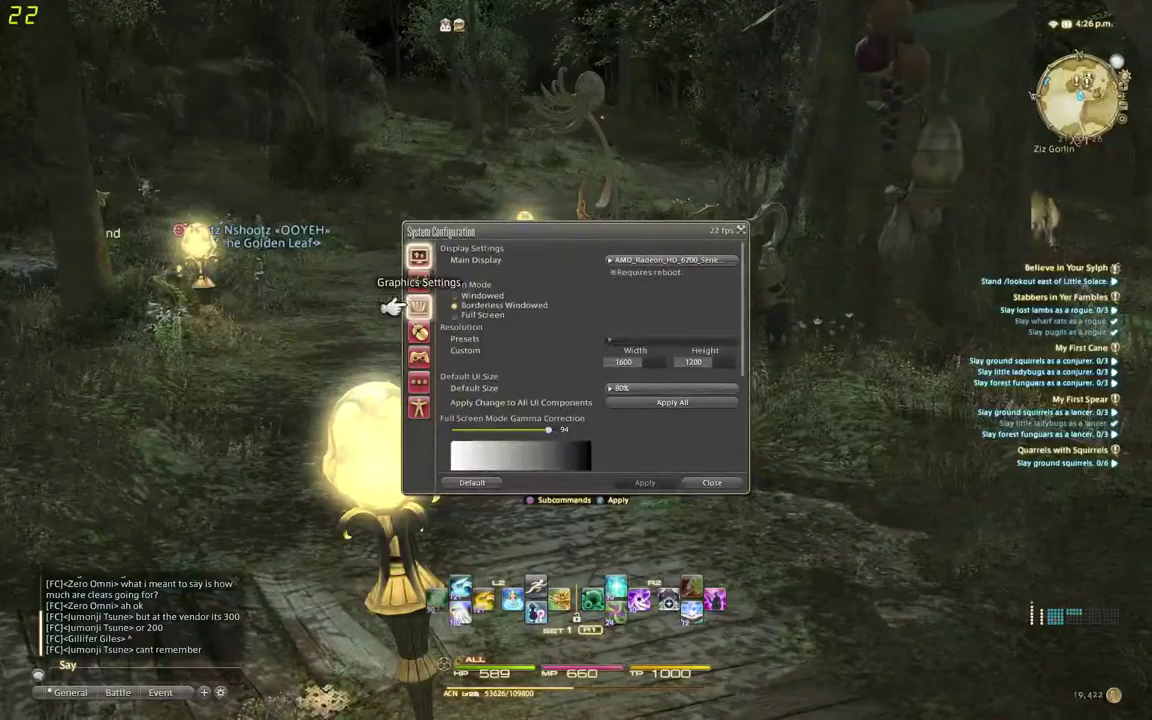
{"action": "key", "text": "Return"}
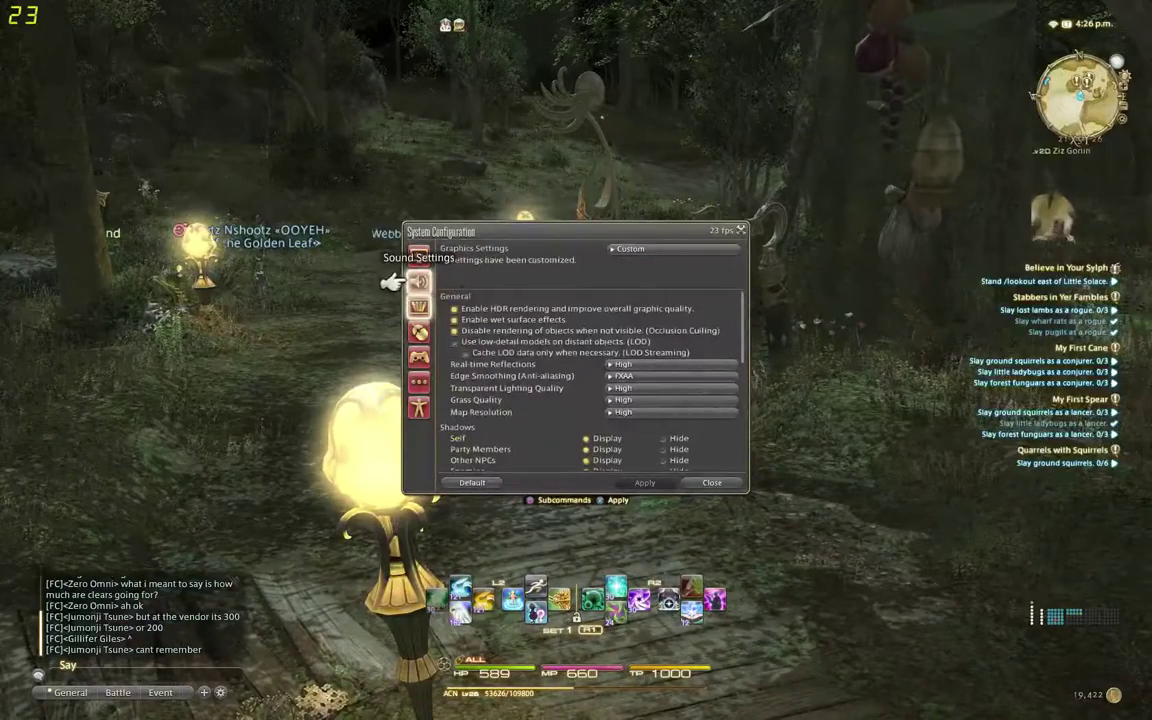
{"action": "key", "text": "Down"}
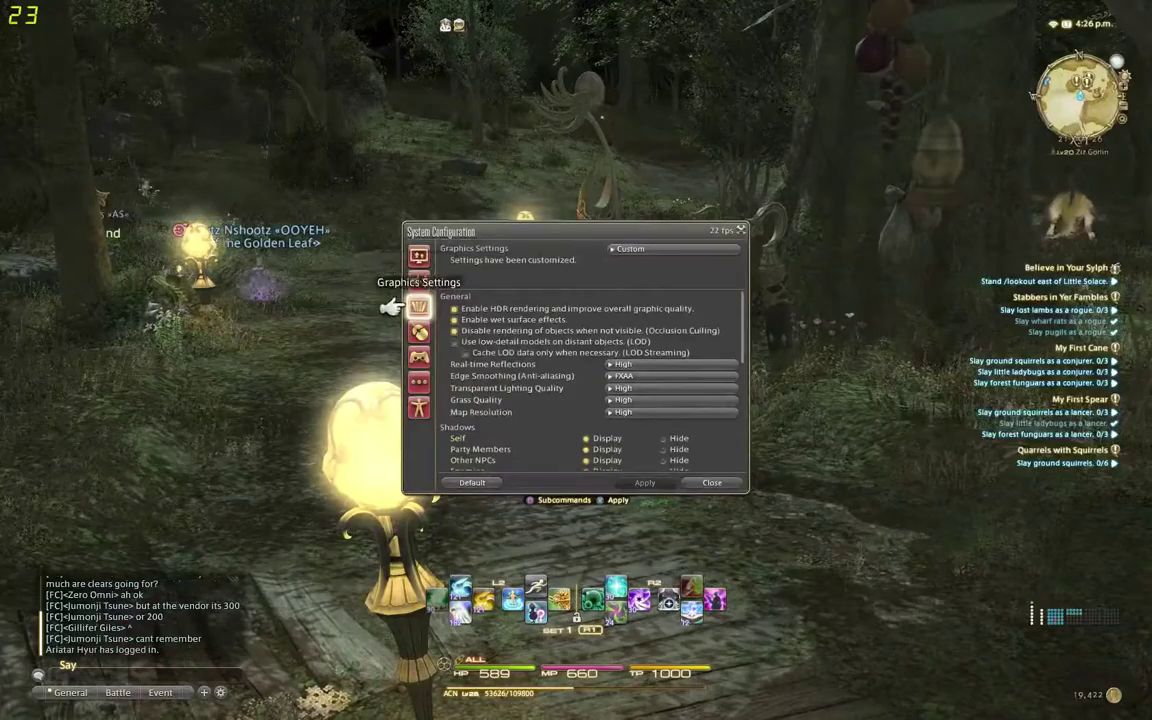
{"action": "key", "text": "Right"}
{"action": "key", "text": "Return"}
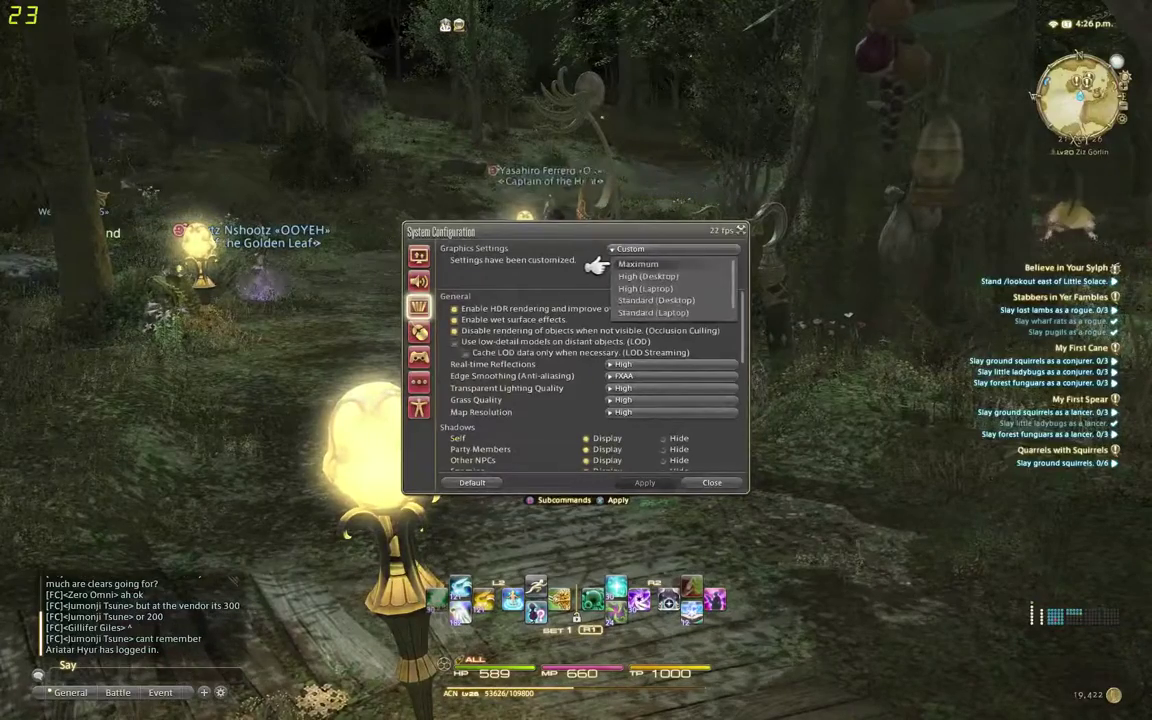
{"action": "key", "text": "Down"}
{"action": "key", "text": "Down"}
{"action": "key", "text": "Down"}
{"action": "key", "text": "Return"}
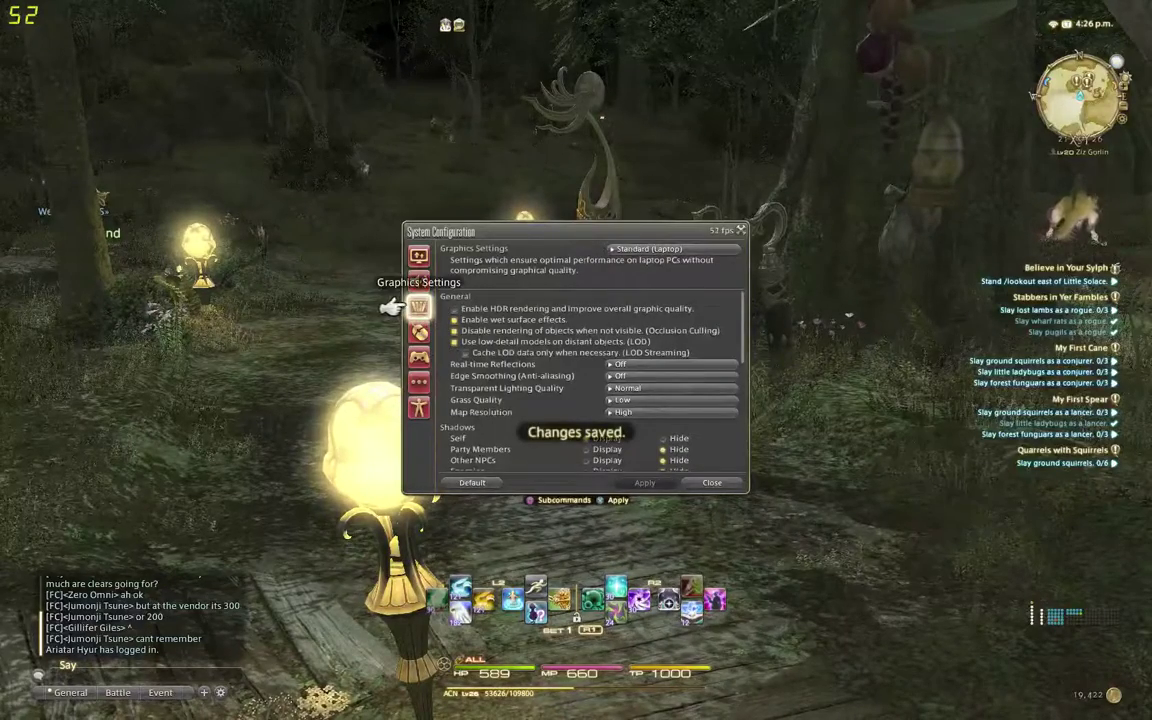
{"action": "key", "text": "Escape"}
Run the character from the encampment path into the forest and fight a Lv20 Ziz Gorlin using Ruin and Aetherflow.
{"action": "key", "text": "w"}
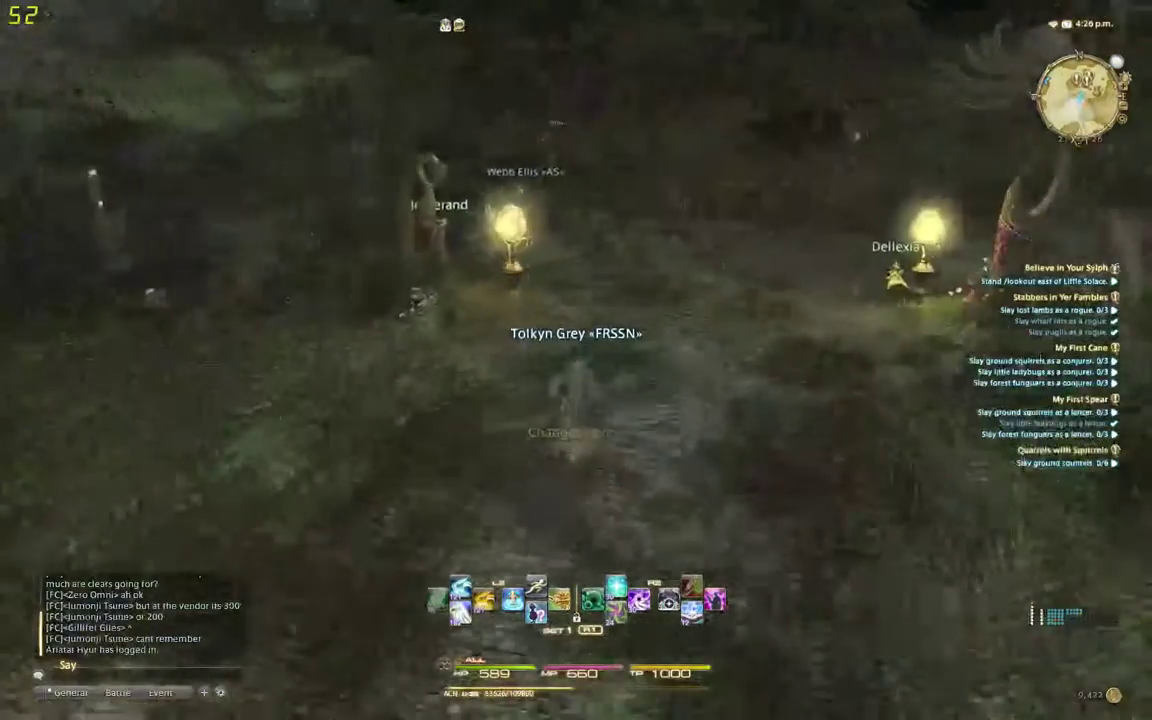
{"action": "key", "text": "d"}
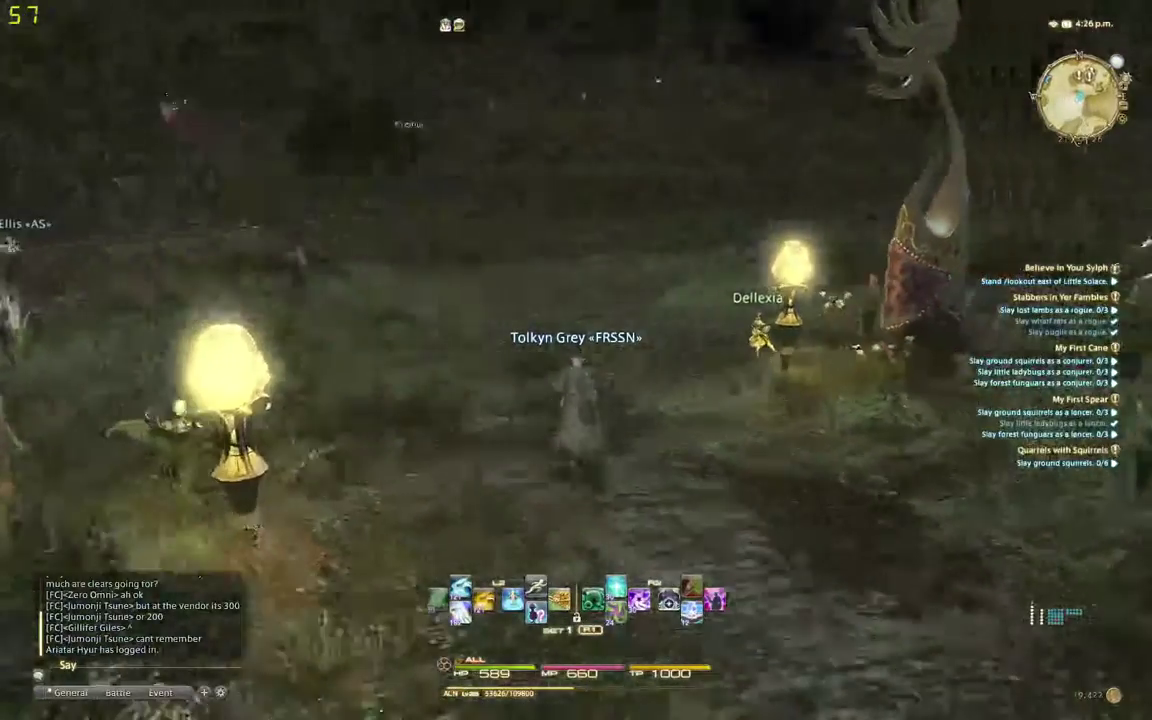
{"action": "key", "text": "a"}
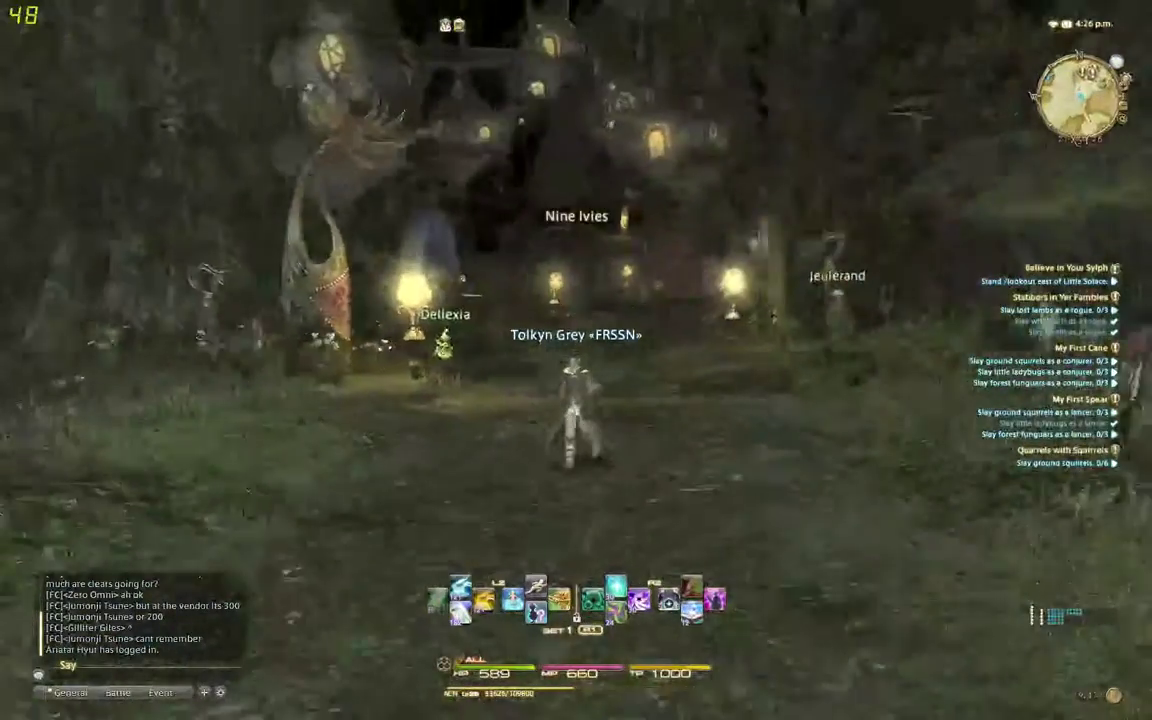
{"action": "key", "text": "w"}
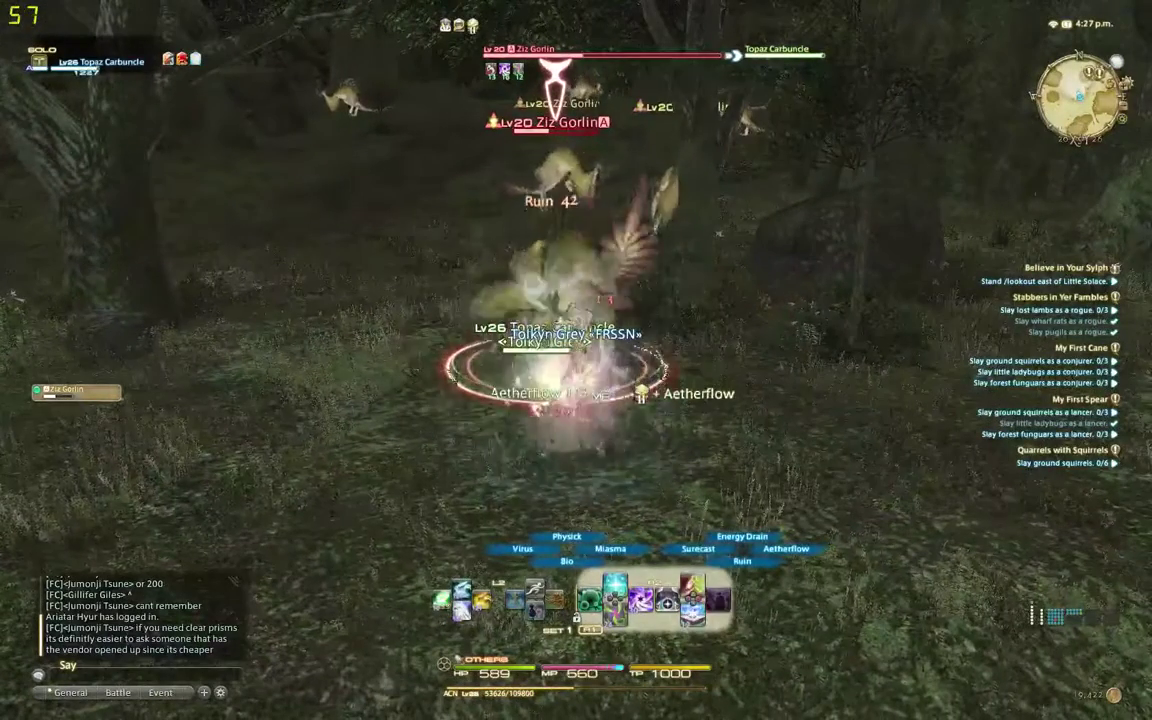
{"action": "key", "text": "1"}
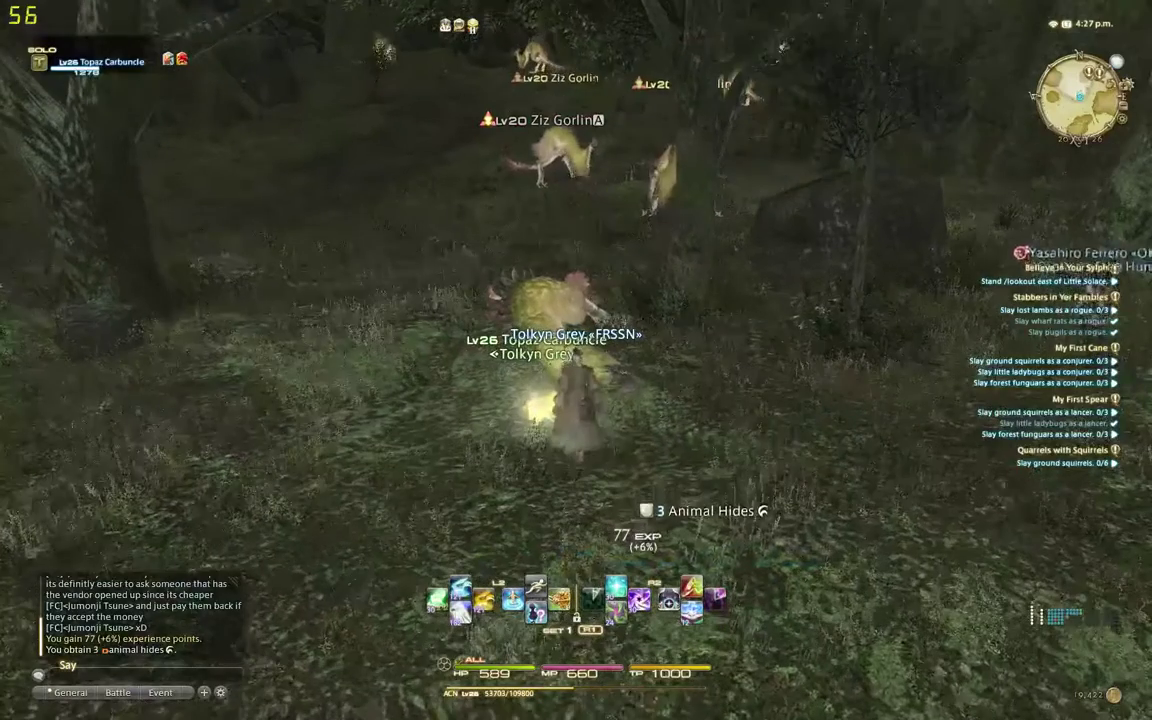
Run through the forest with the Topaz Carbuncle while turning the camera around the character.
{"action": "key", "text": "w"}
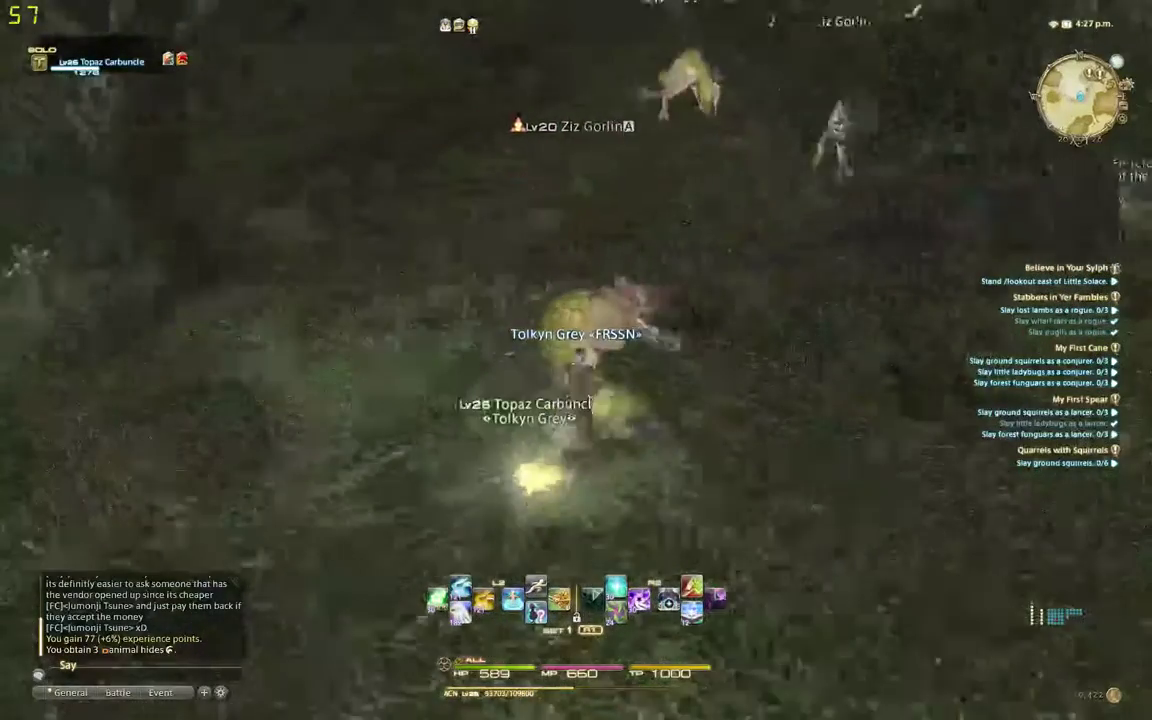
{"action": "key", "text": "w"}
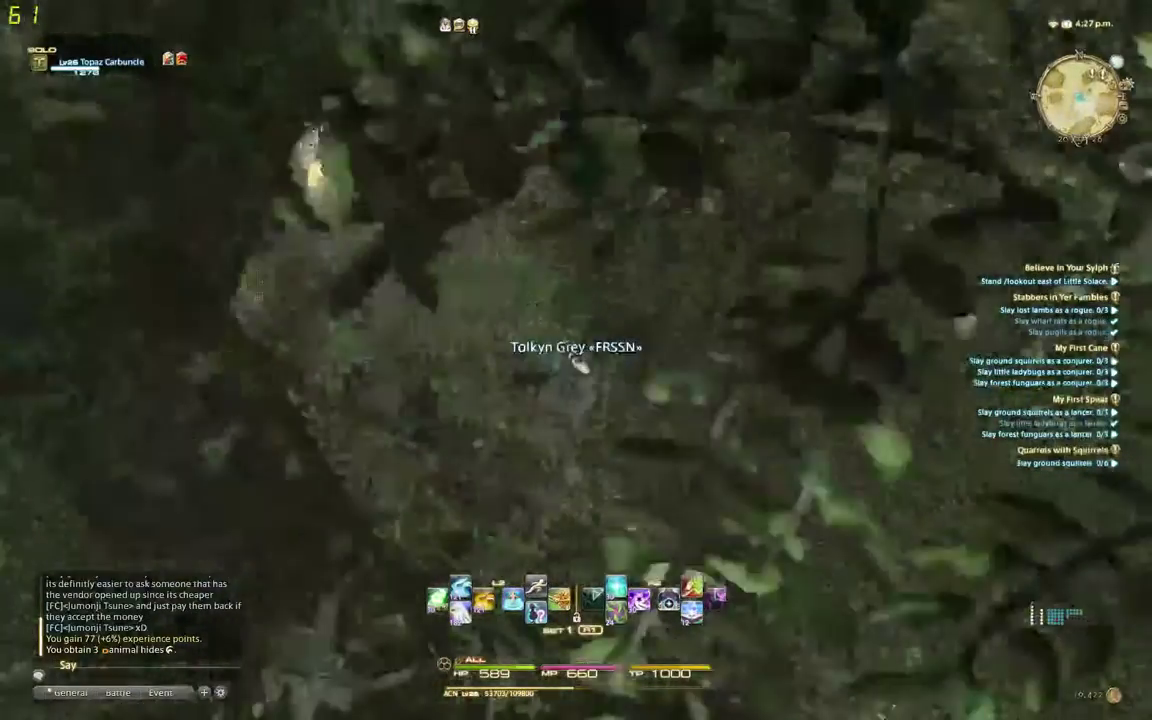
{"action": "key", "text": "w"}
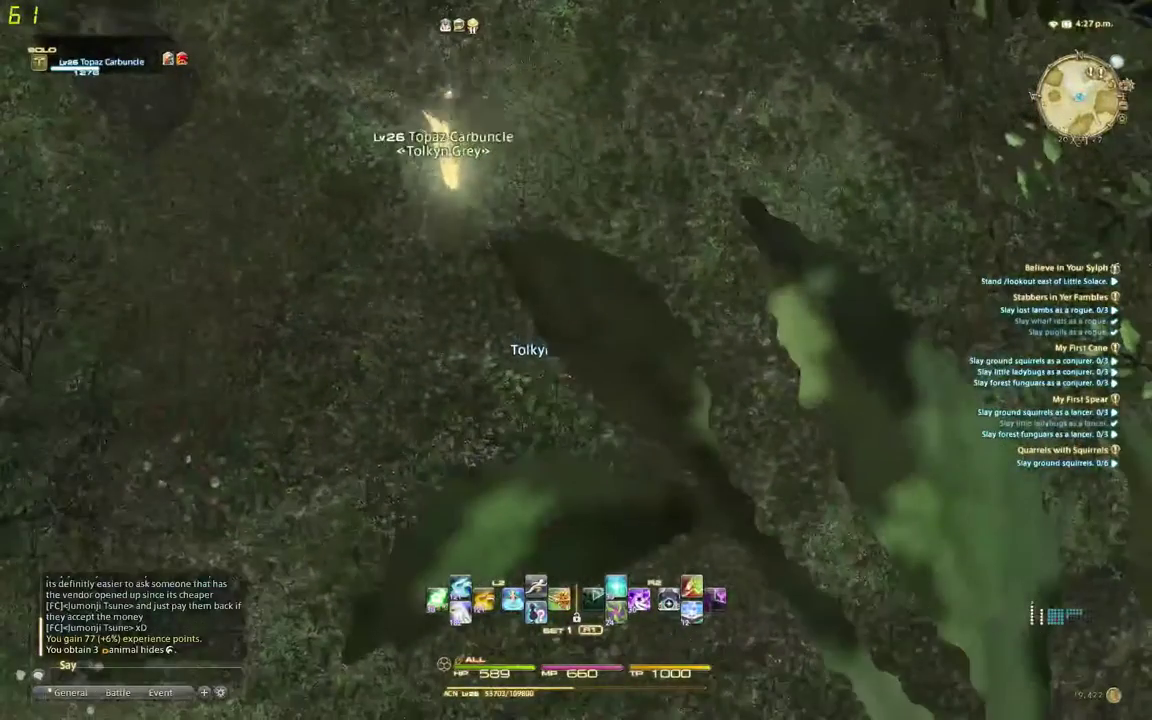
{"action": "key", "text": "w"}
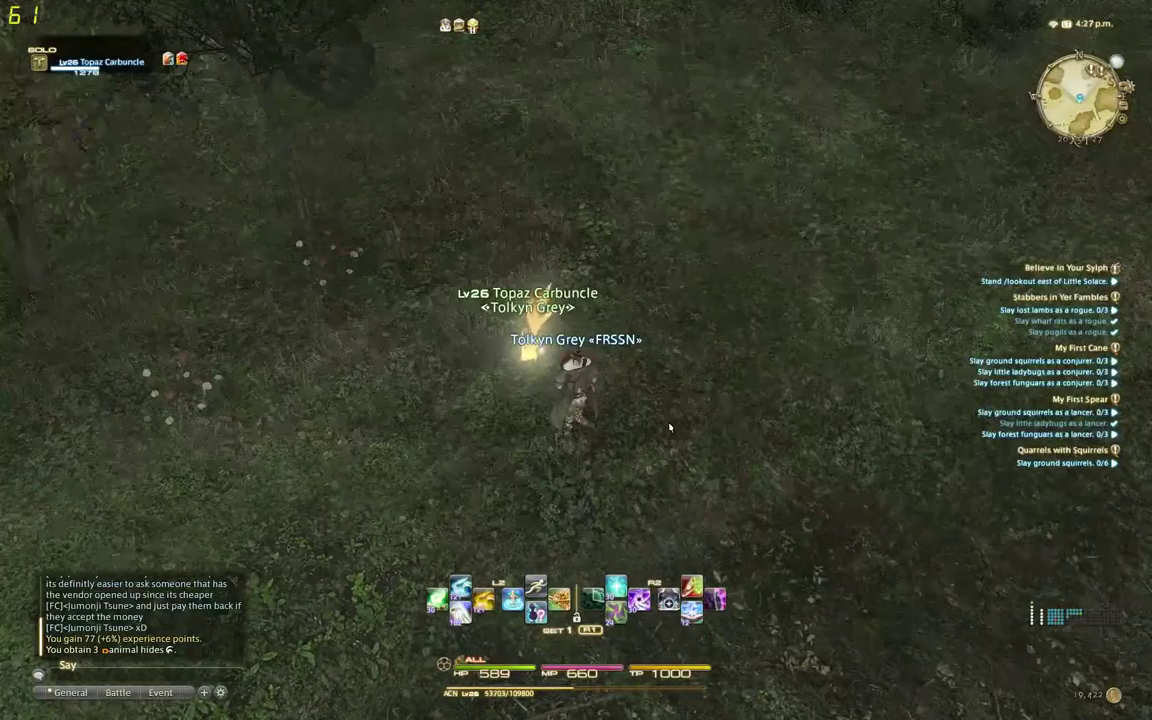
{"action": "key", "text": "w"}
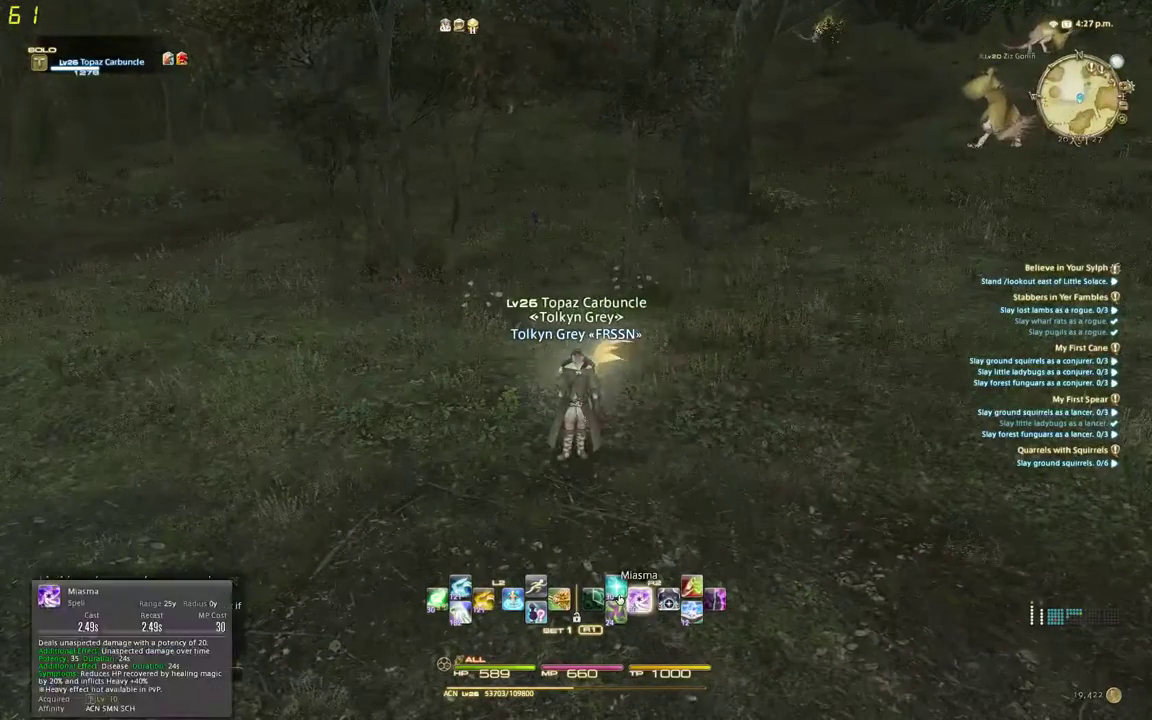
View the Stabbers in Yer Fambles quest in the journal, check its map, and close both with the mouse.
{"action": "left_click", "coordinate": [1029, 296]}
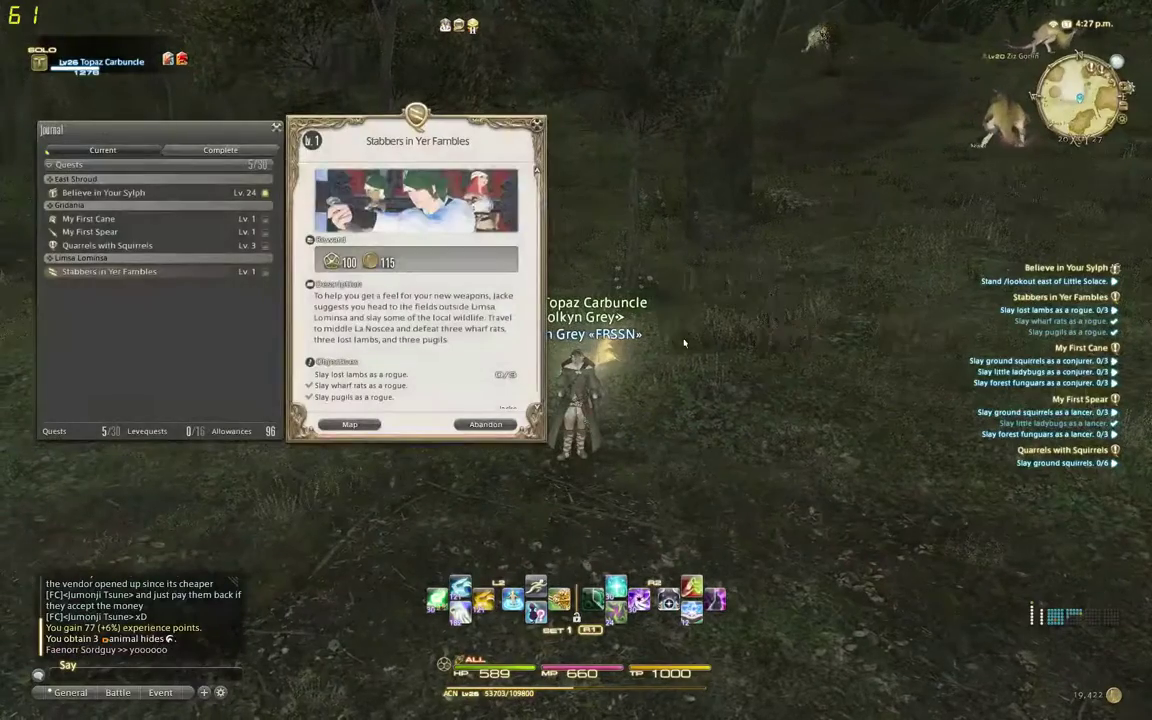
{"action": "left_click", "coordinate": [332, 426]}
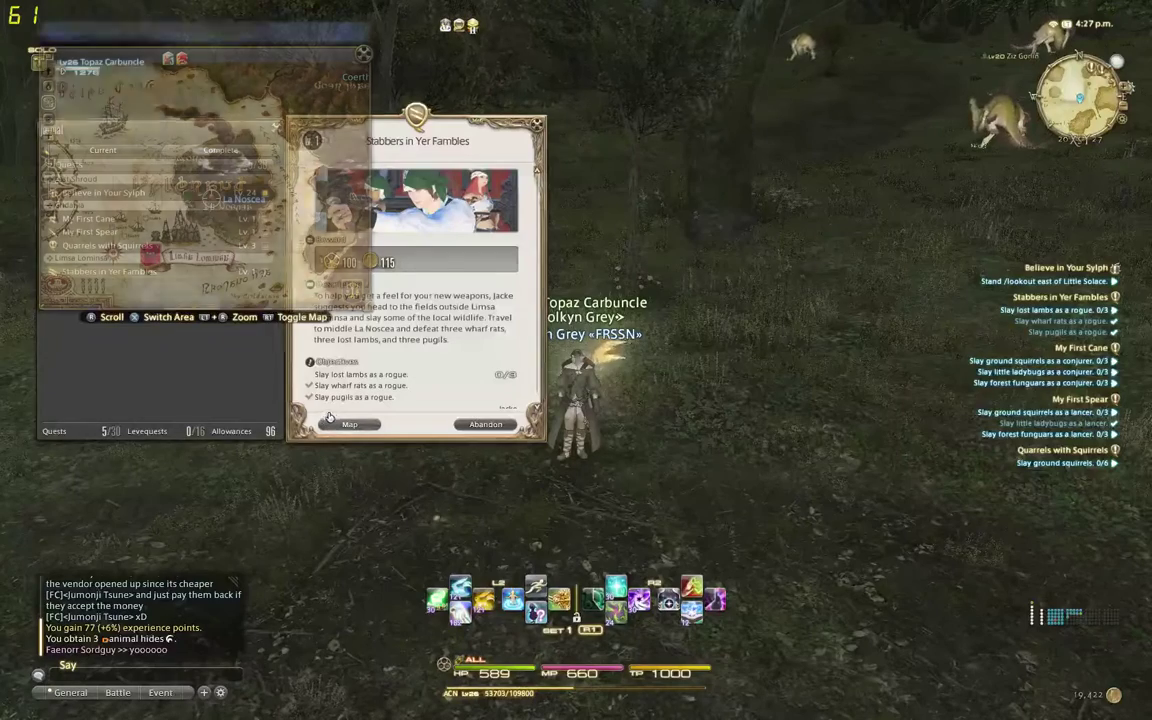
{"action": "left_click", "coordinate": [362, 54]}
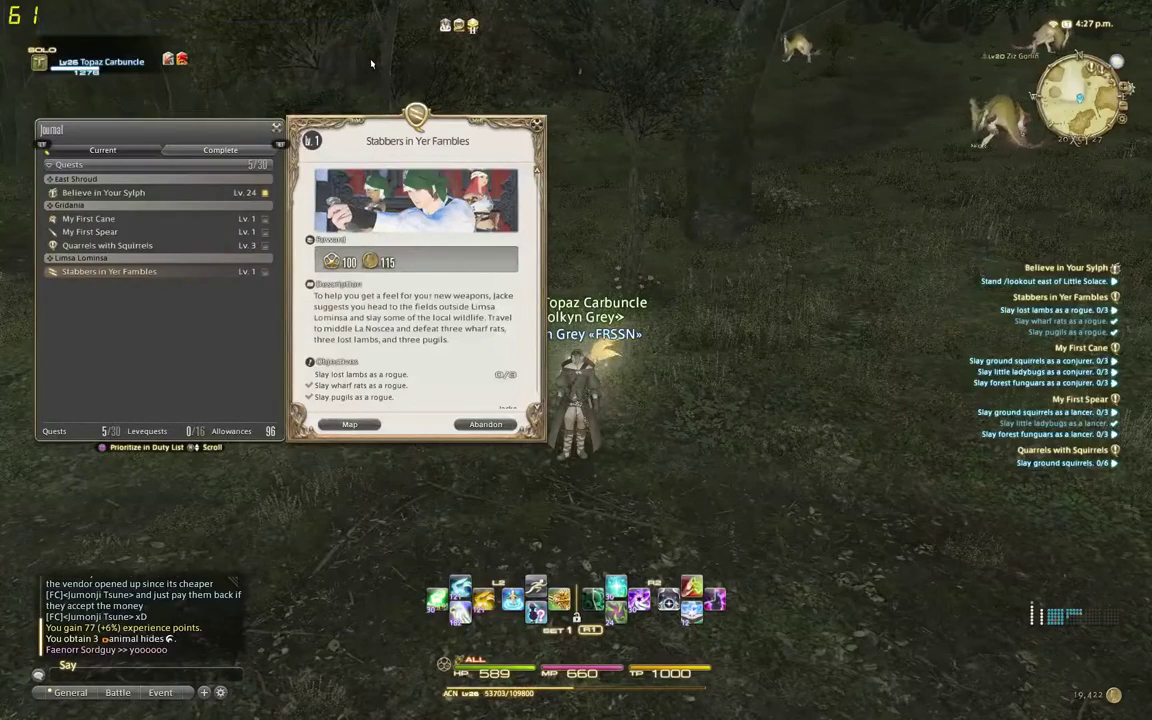
{"action": "left_click", "coordinate": [538, 123]}
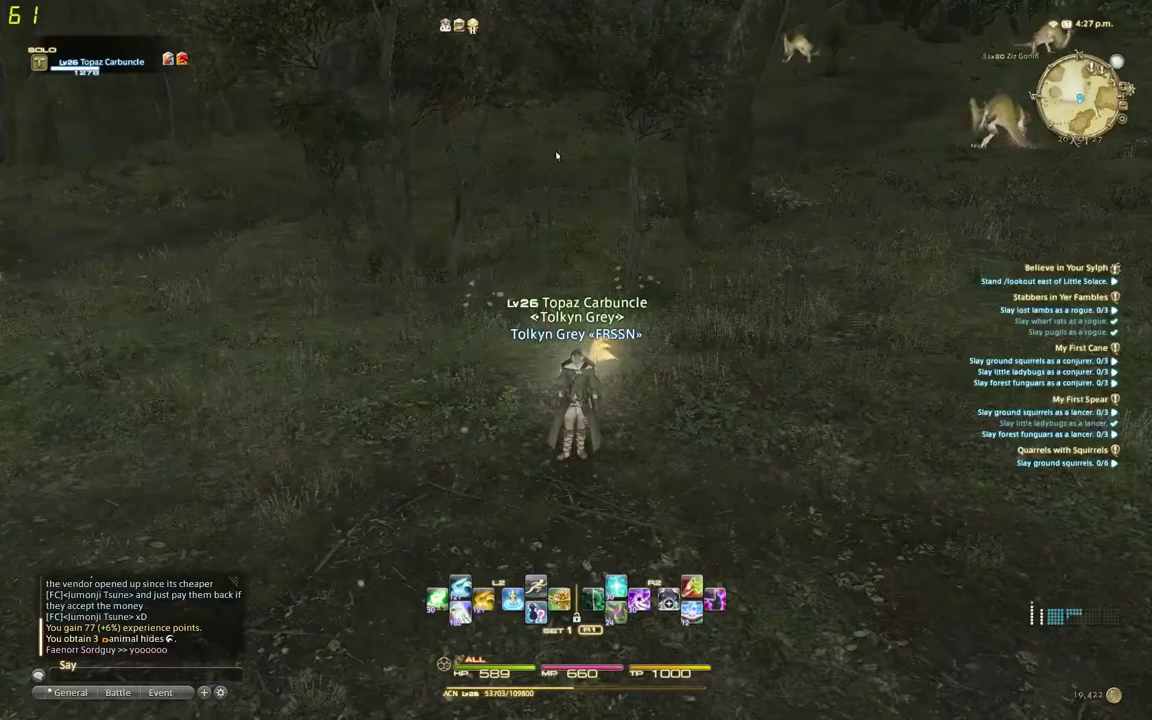